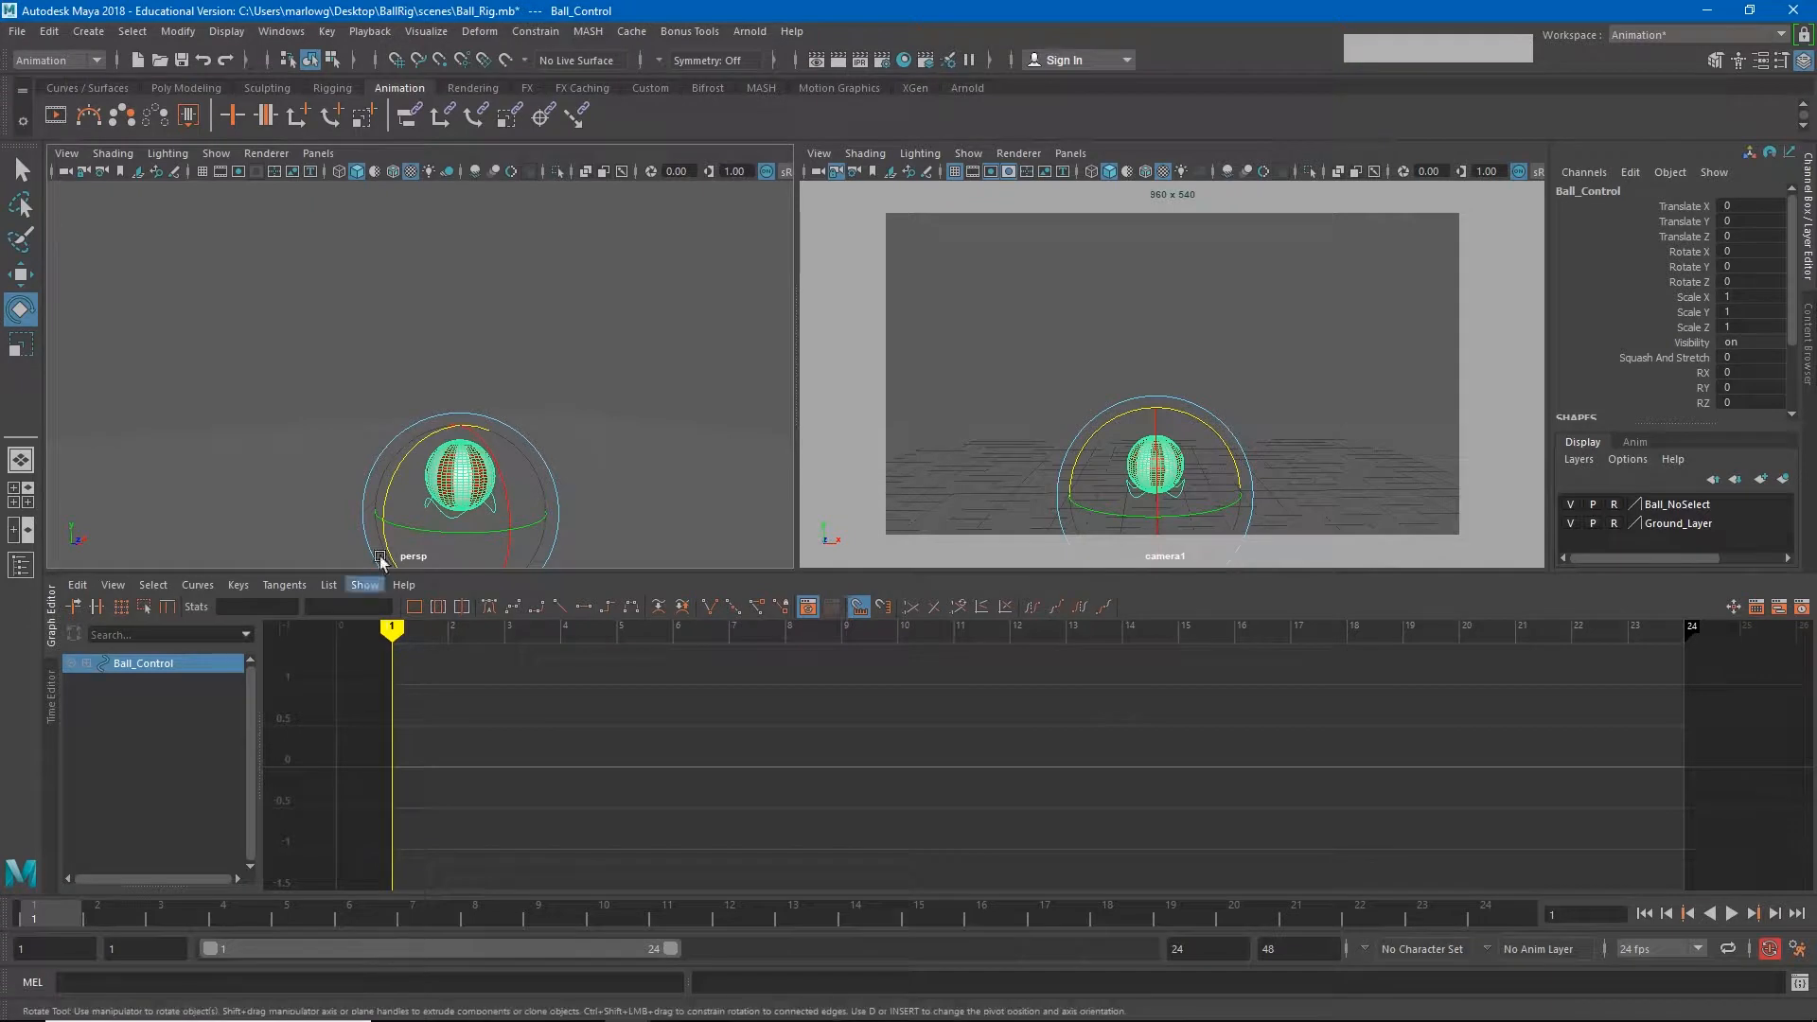
# Set a keyframe on all channels of Ball_Control at frame 1, with the ball on the ground
pyautogui.click(515, 563)
pyautogui.click(488, 504)
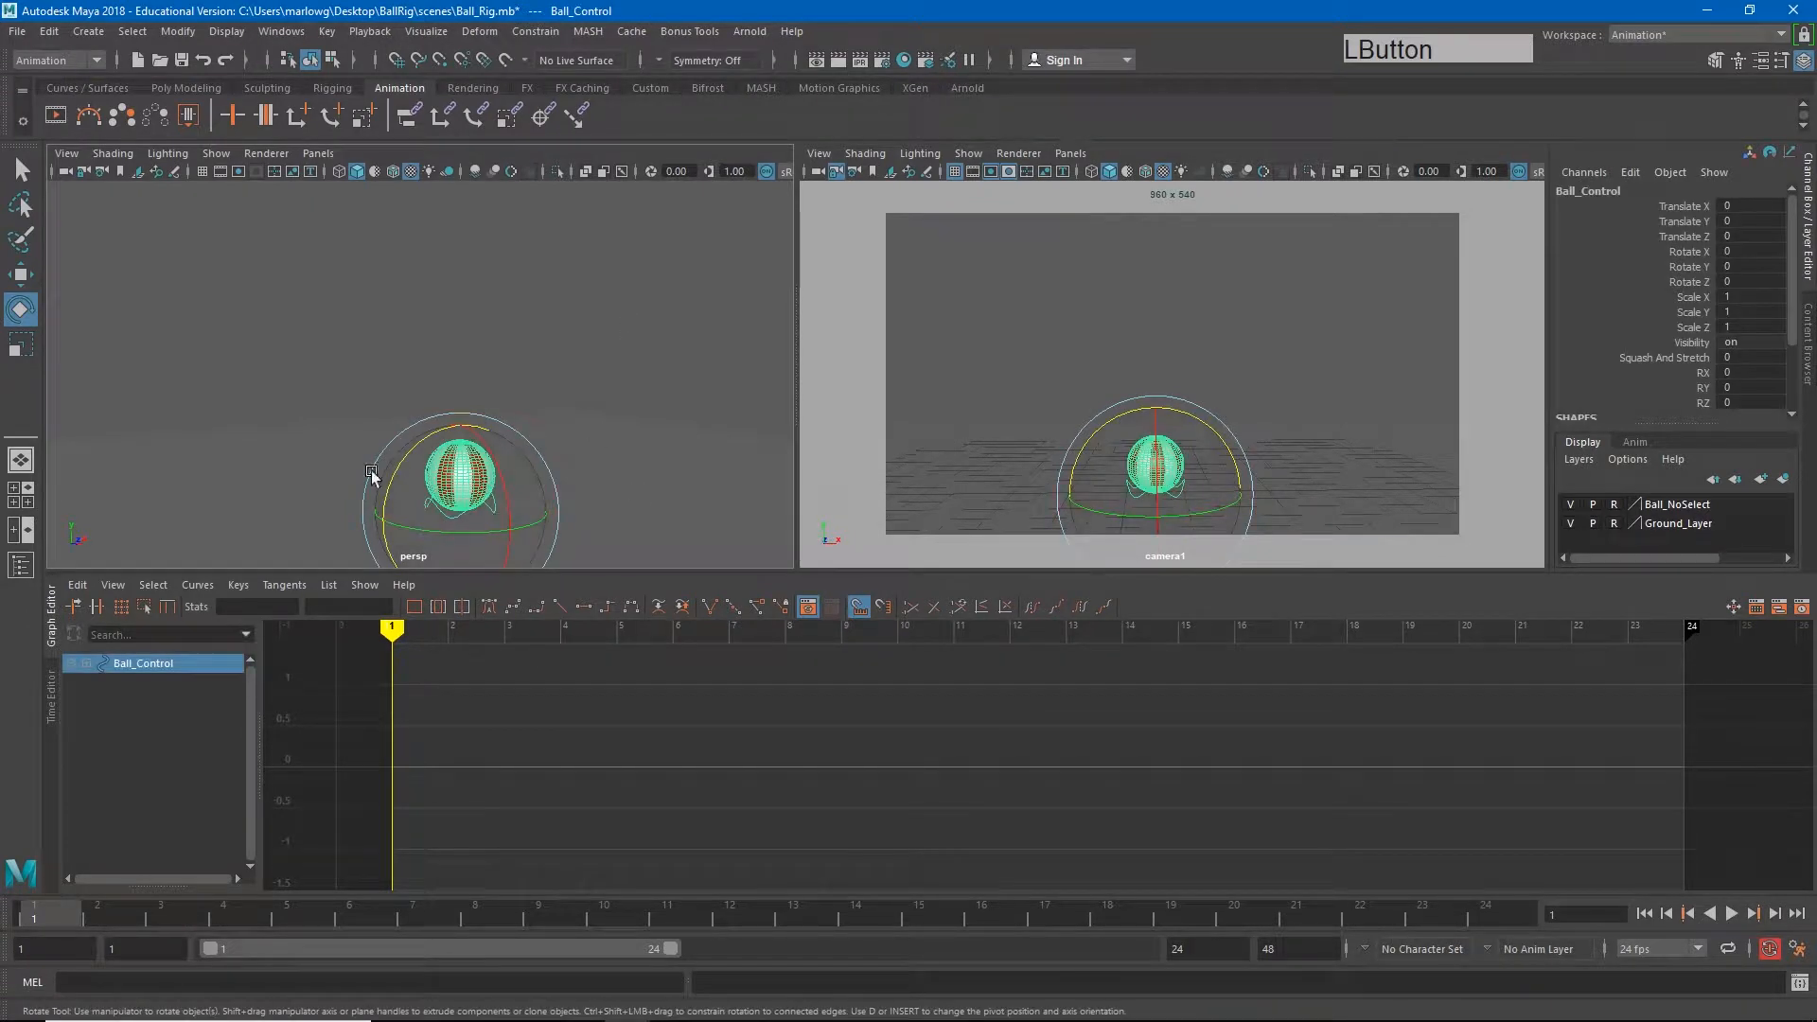
pyautogui.moveTo(448, 536); pyautogui.dragTo(507, 501)
pyautogui.press('s')
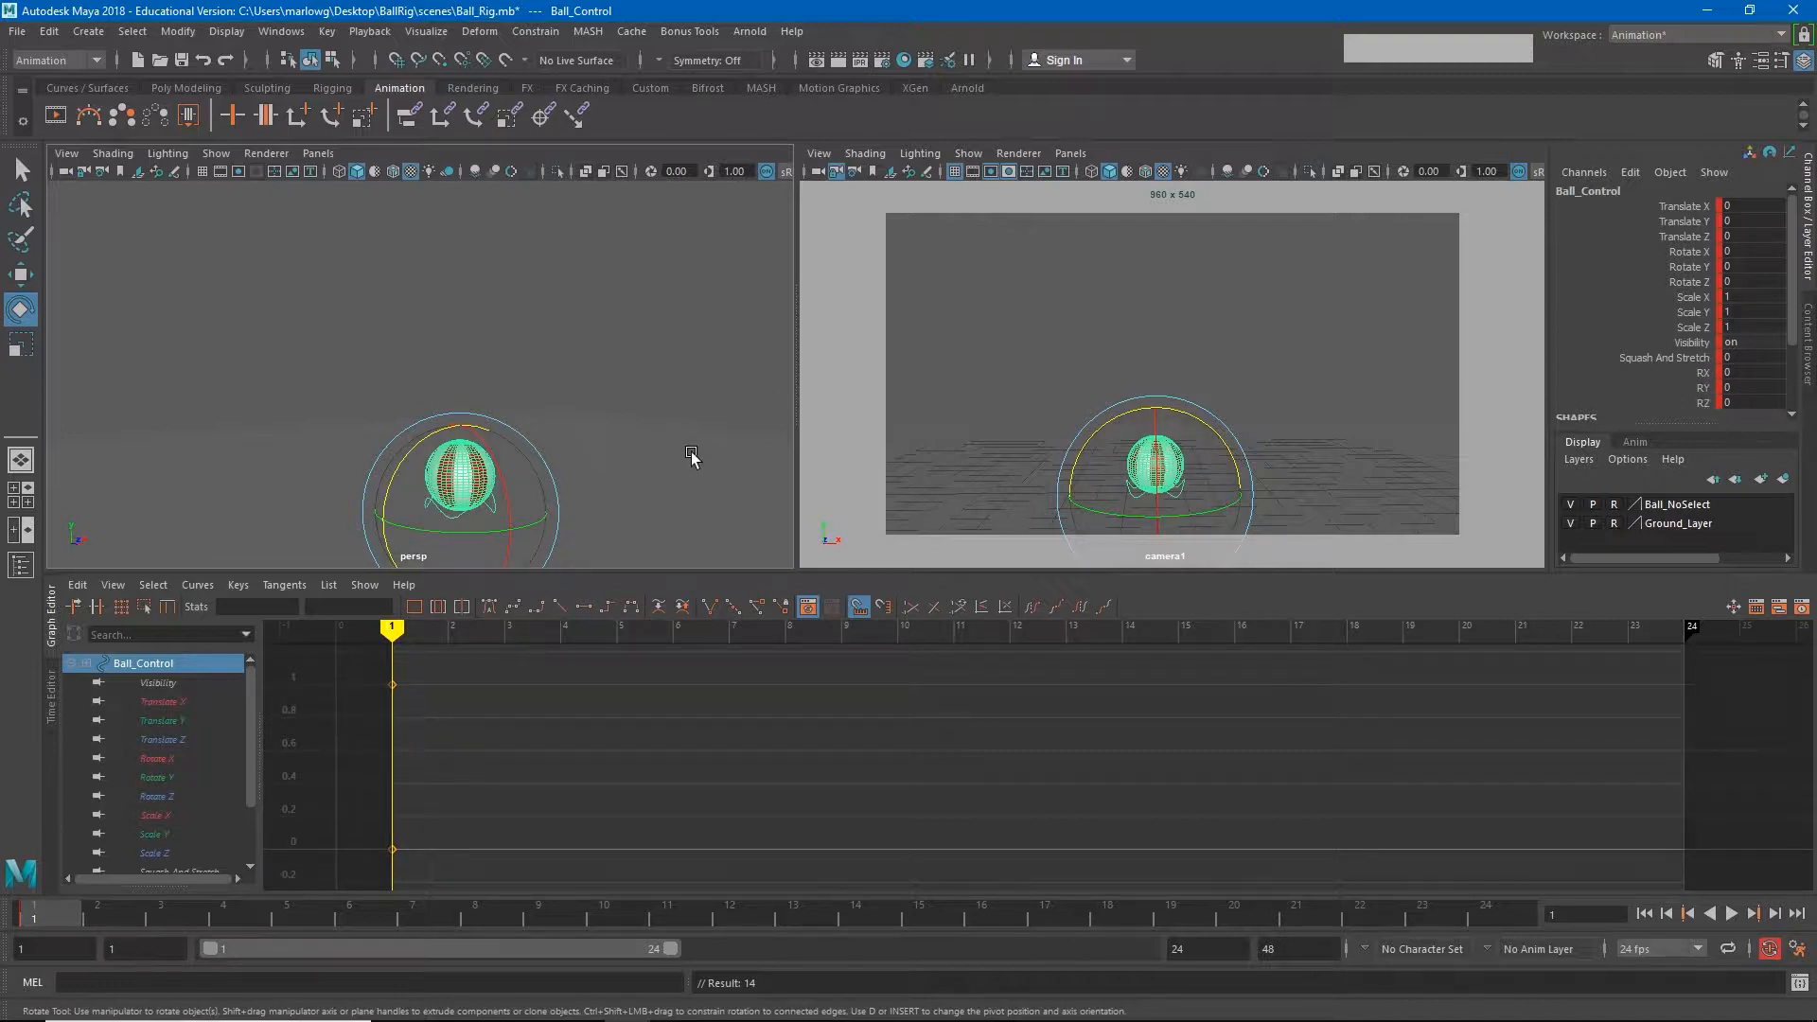
# Key Ball_Control at frame 12 and raise the ball to a Translate Y of about 7.6, framing its curves in the Graph Editor
pyautogui.moveTo(738, 458)
pyautogui.keyDown('alt'); pyautogui.mouseDown(button='right')
pyautogui.moveTo(596, 418)
pyautogui.moveTo(716, 440)
pyautogui.mouseUp(button='right'); pyautogui.keyUp('alt')
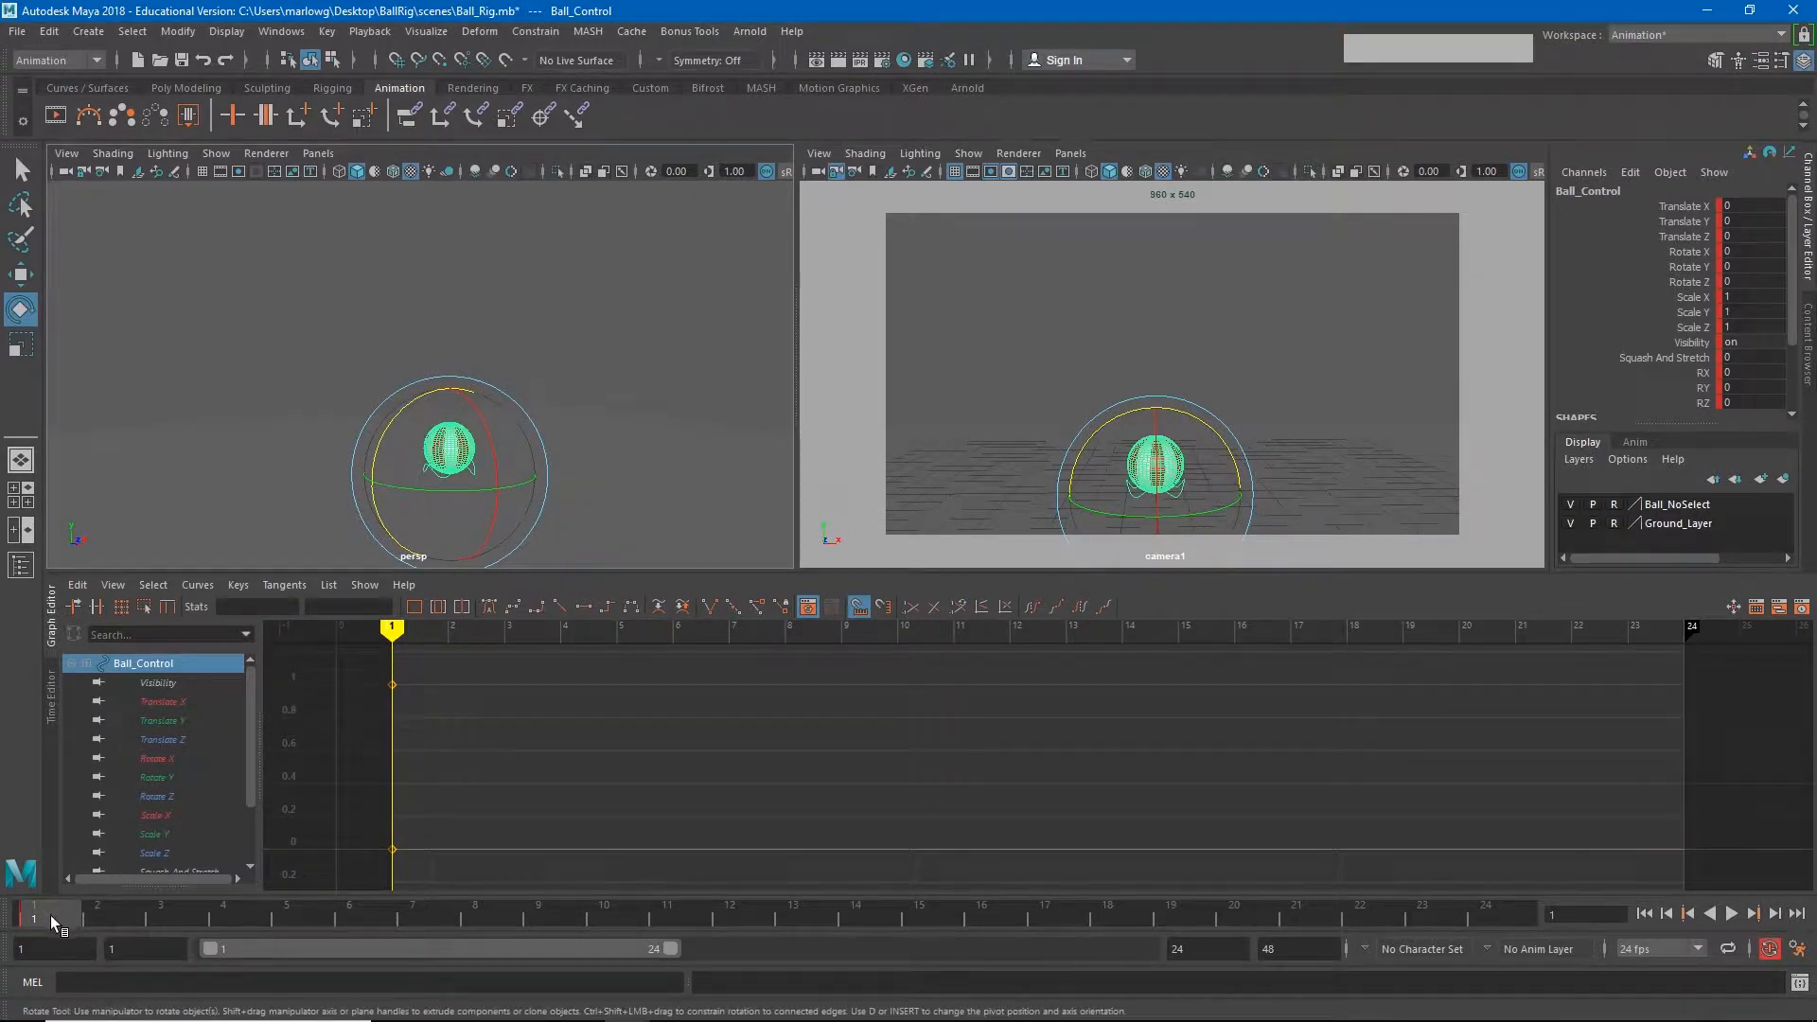
pyautogui.moveTo(51, 918); pyautogui.dragTo(726, 914)
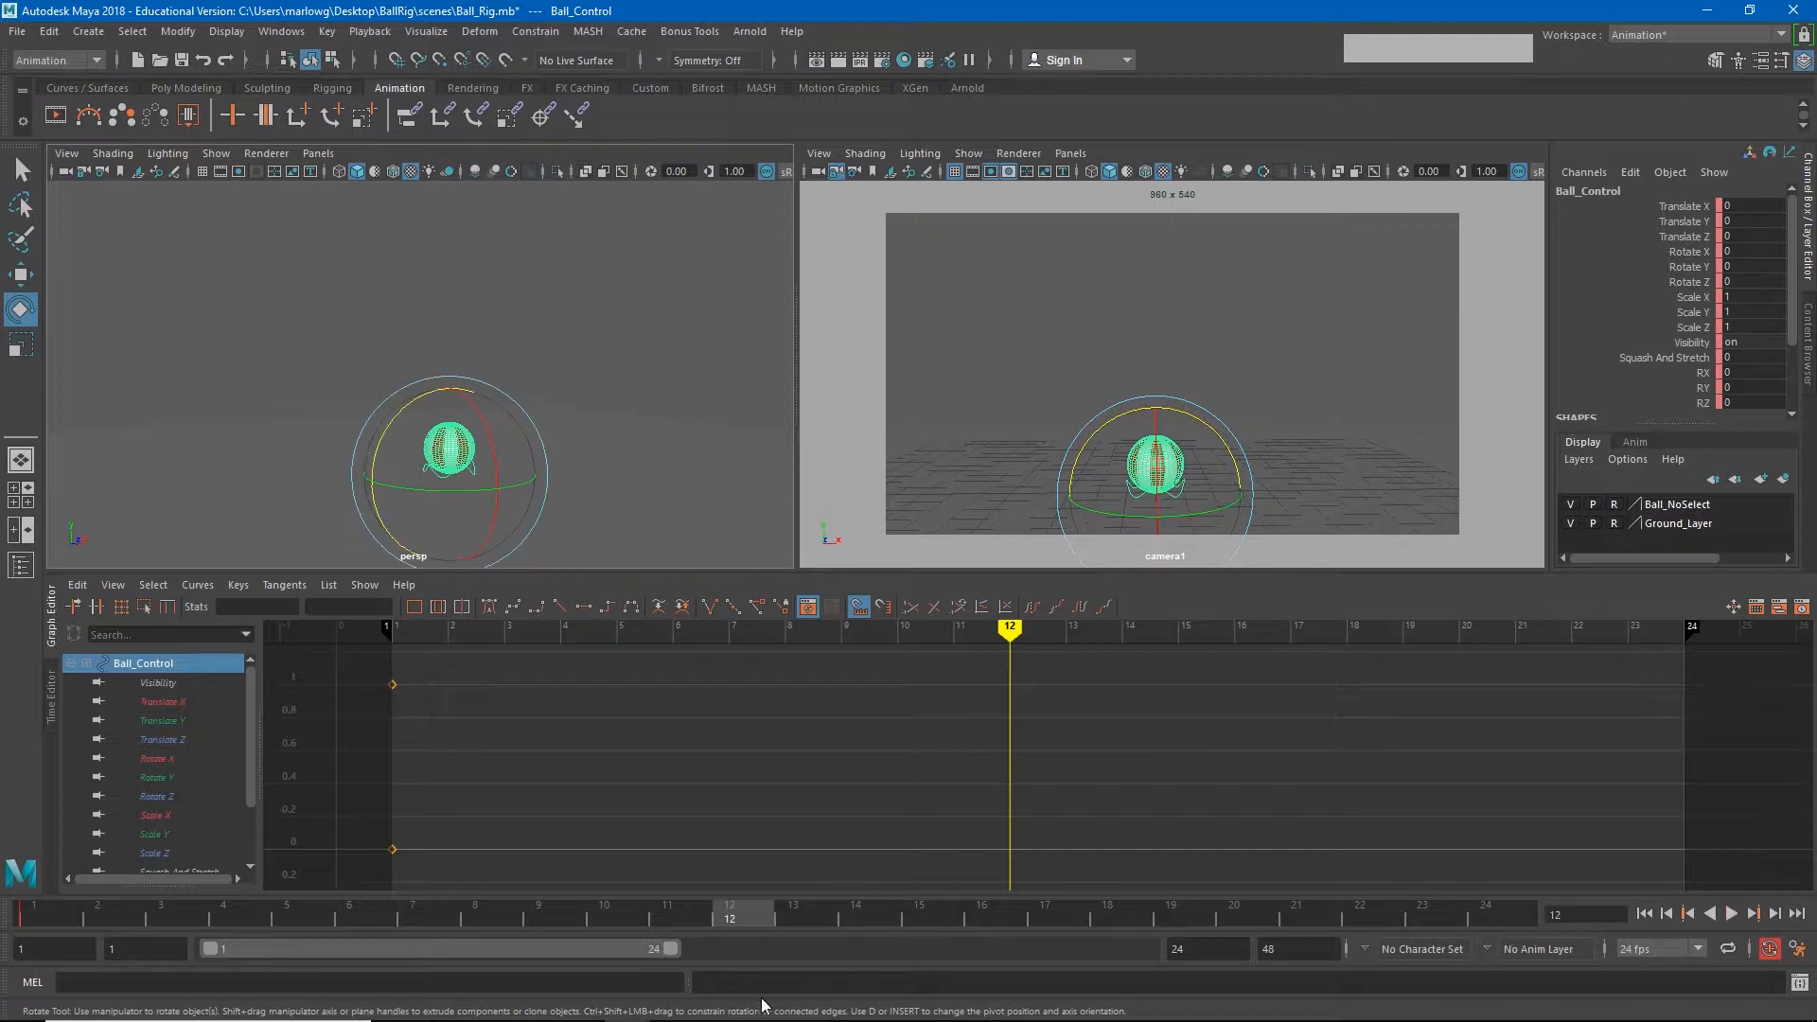
pyautogui.press('s')
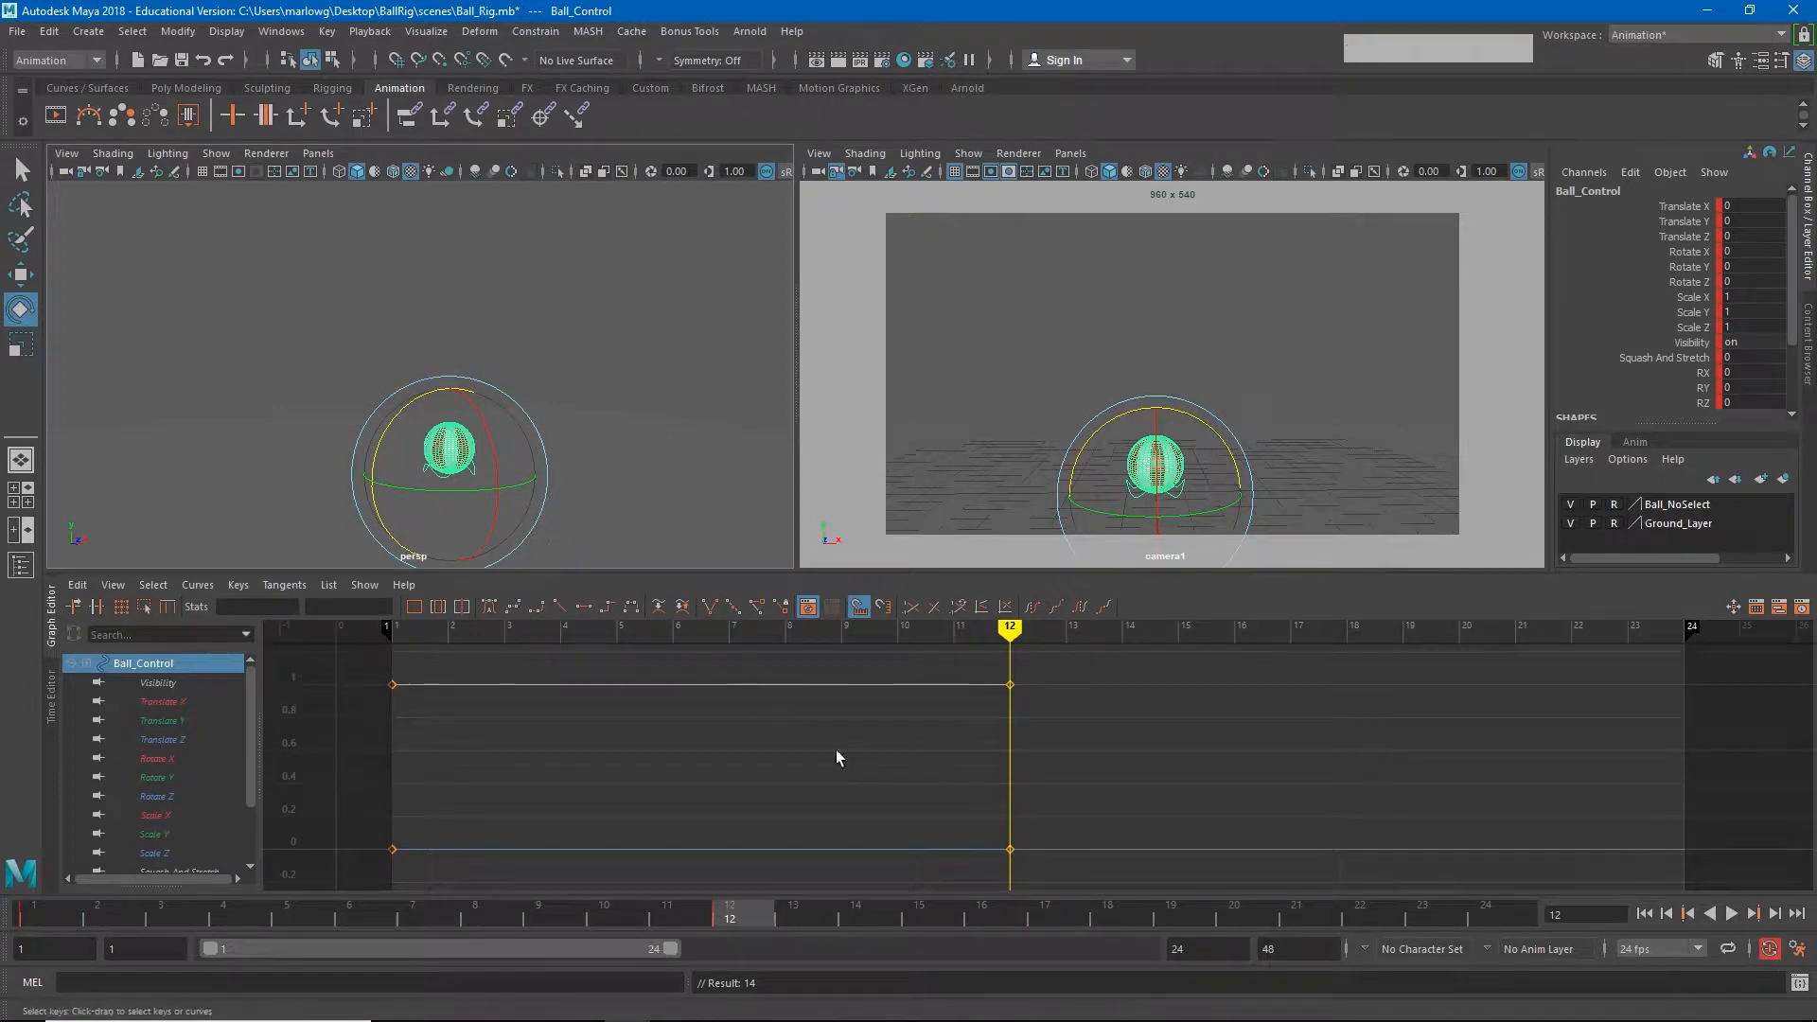
pyautogui.press('w')
pyautogui.moveTo(449, 402); pyautogui.dragTo(430, 202)
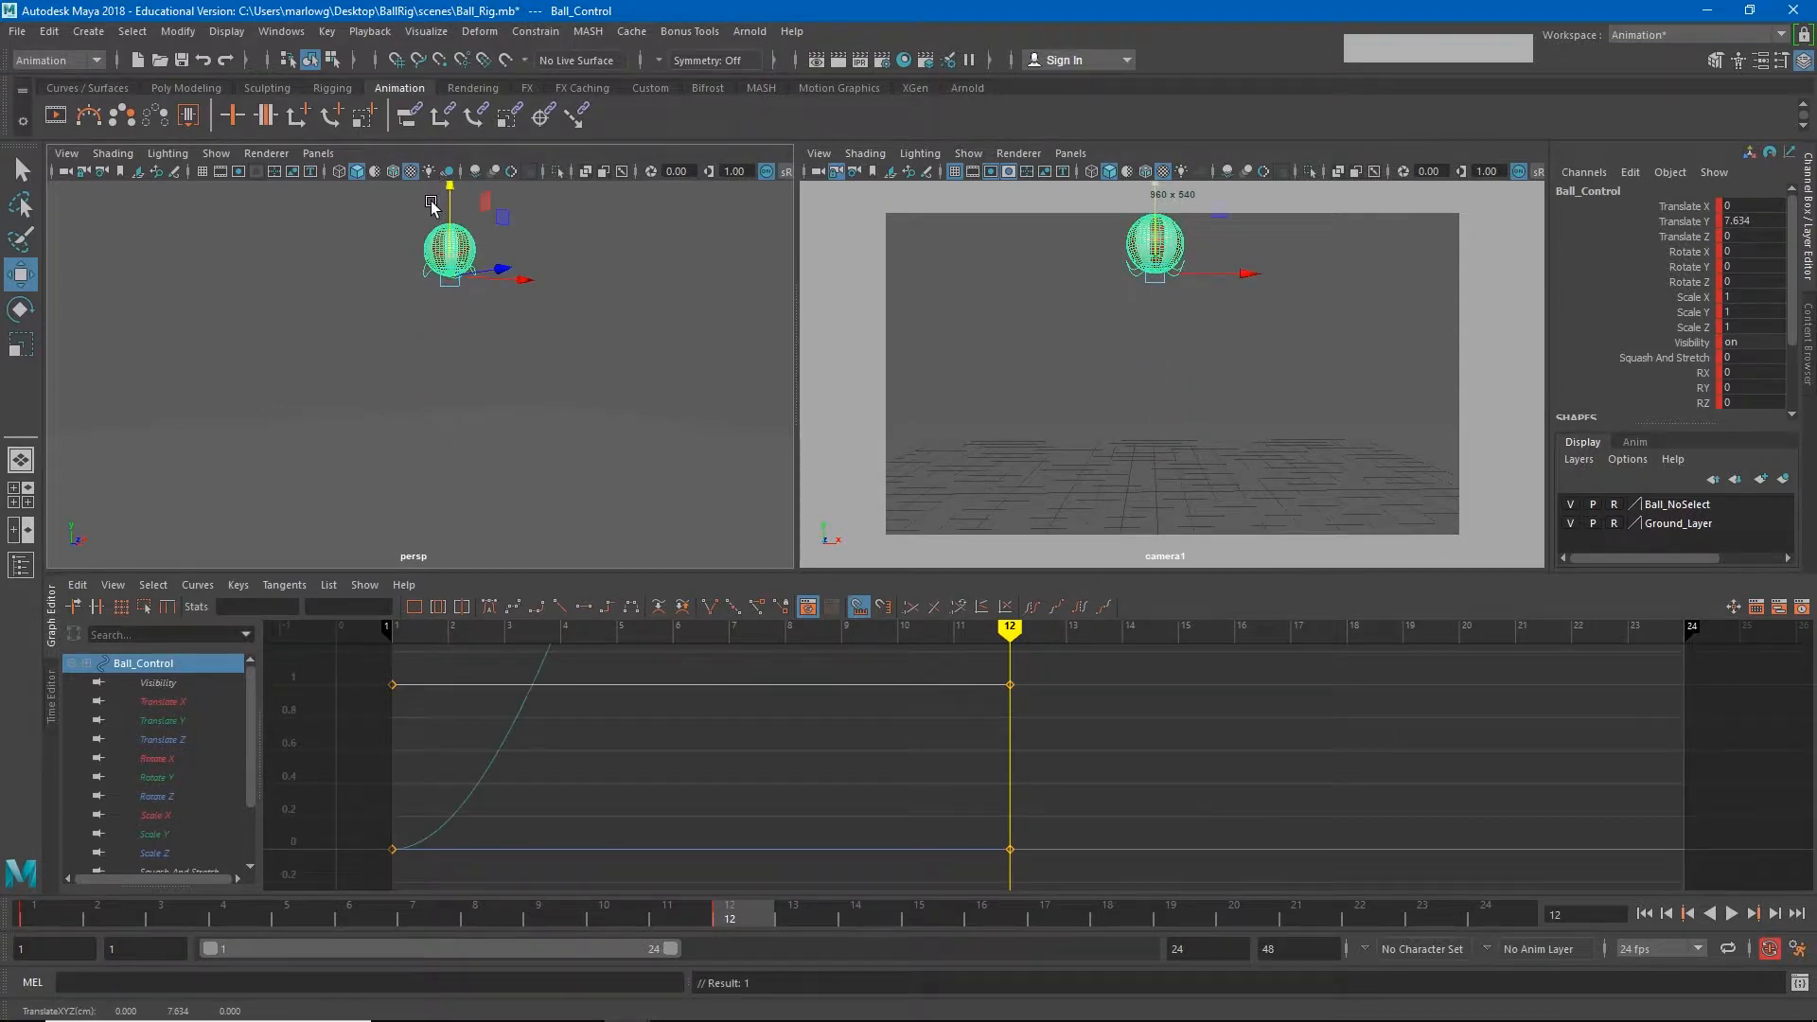
pyautogui.click(416, 607)
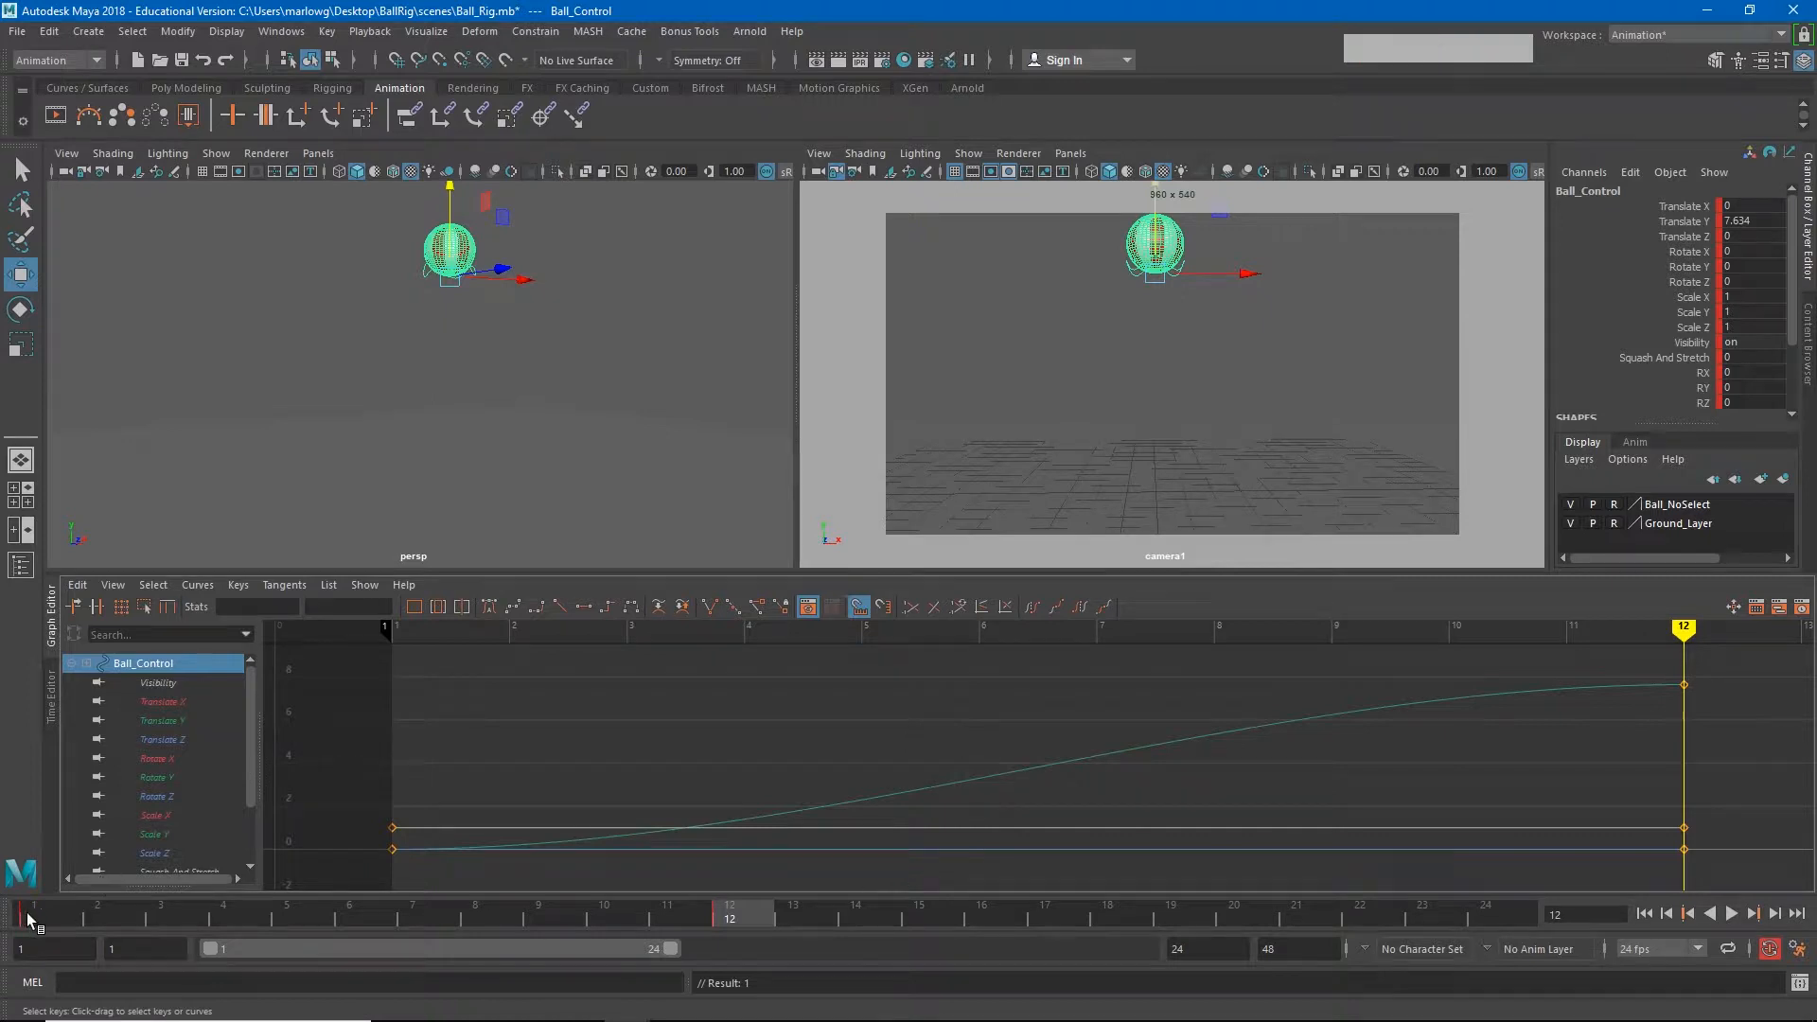
# Copy the Ball_Control key at frame 1 and paste it at frame 24
pyautogui.click(28, 915)
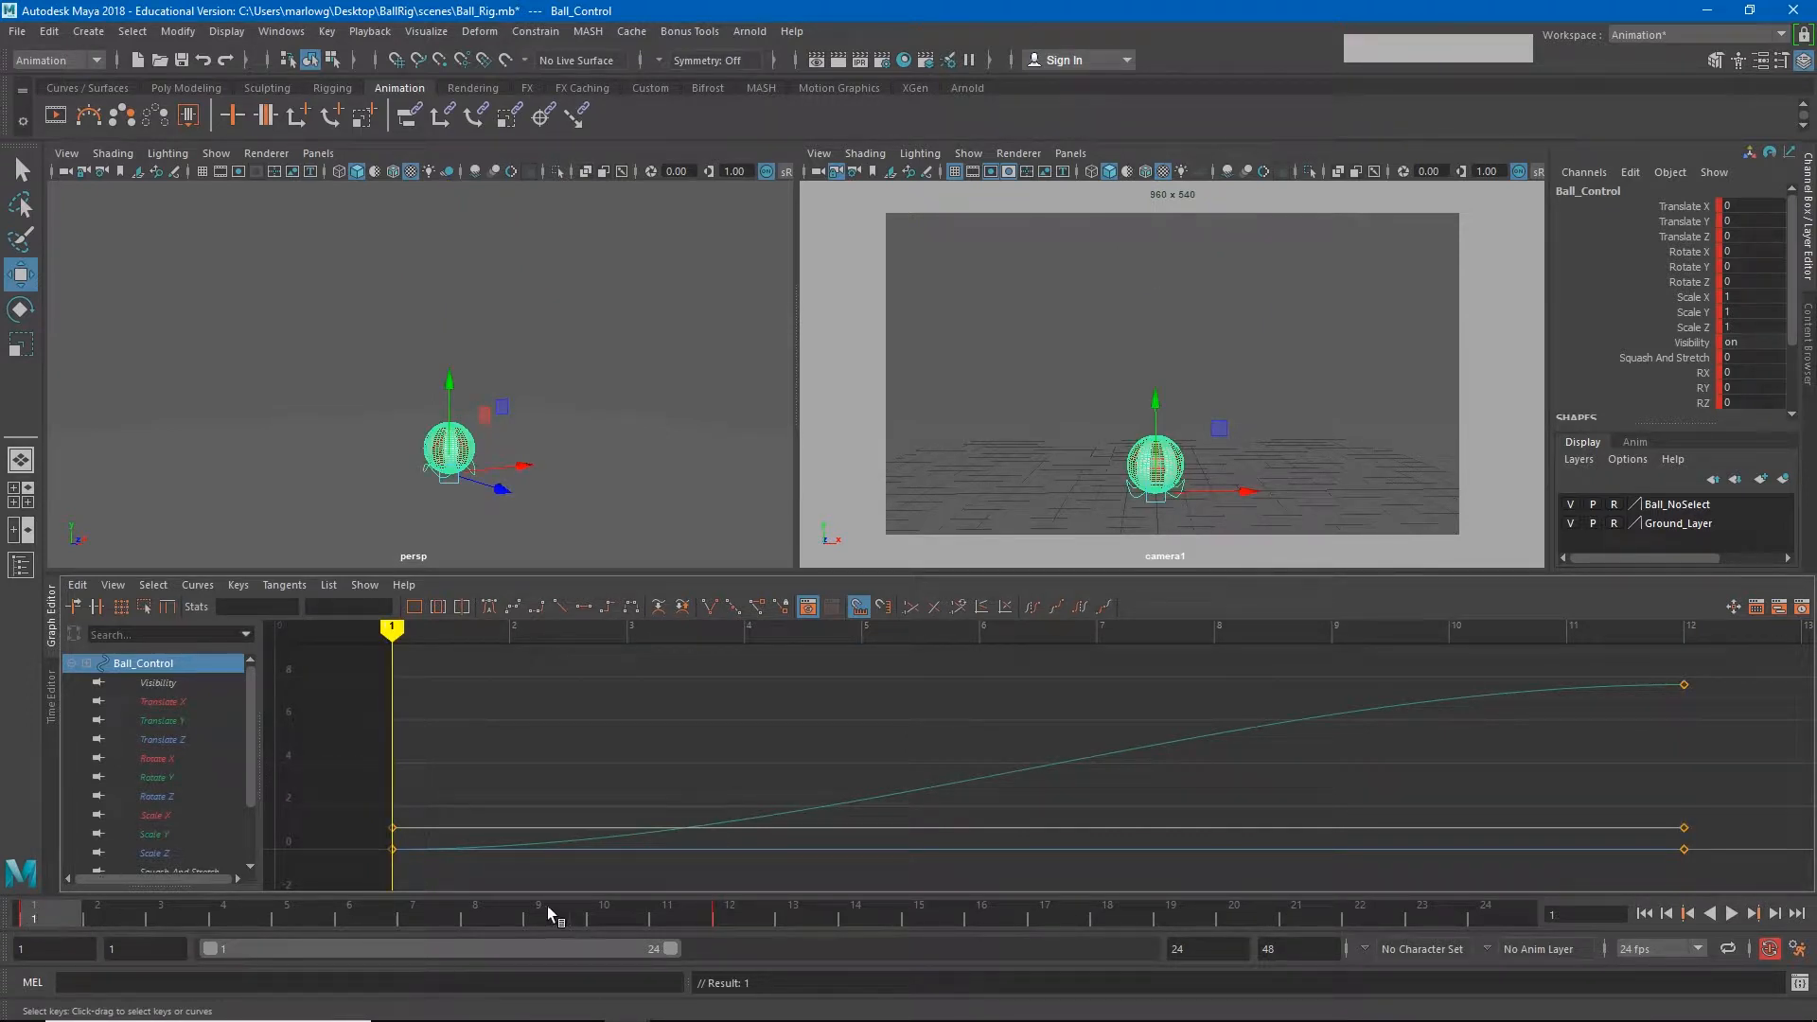
pyautogui.rightClick(38, 915)
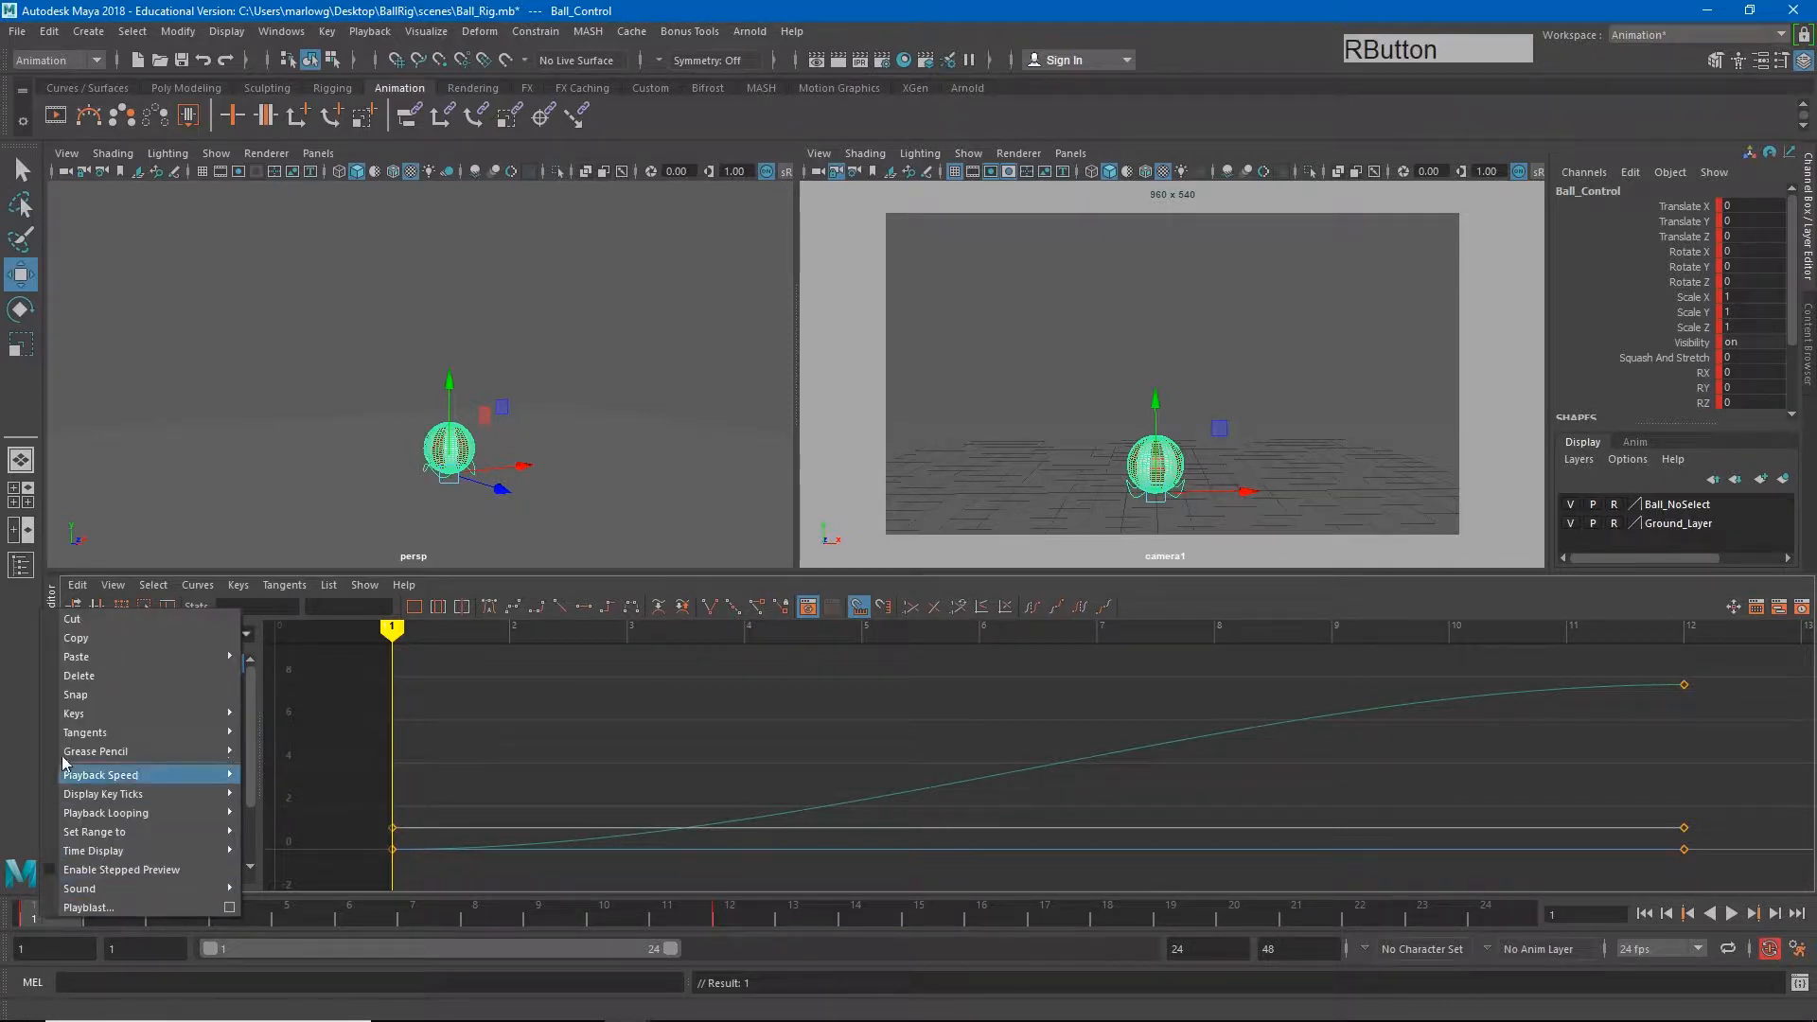
pyautogui.click(85, 641)
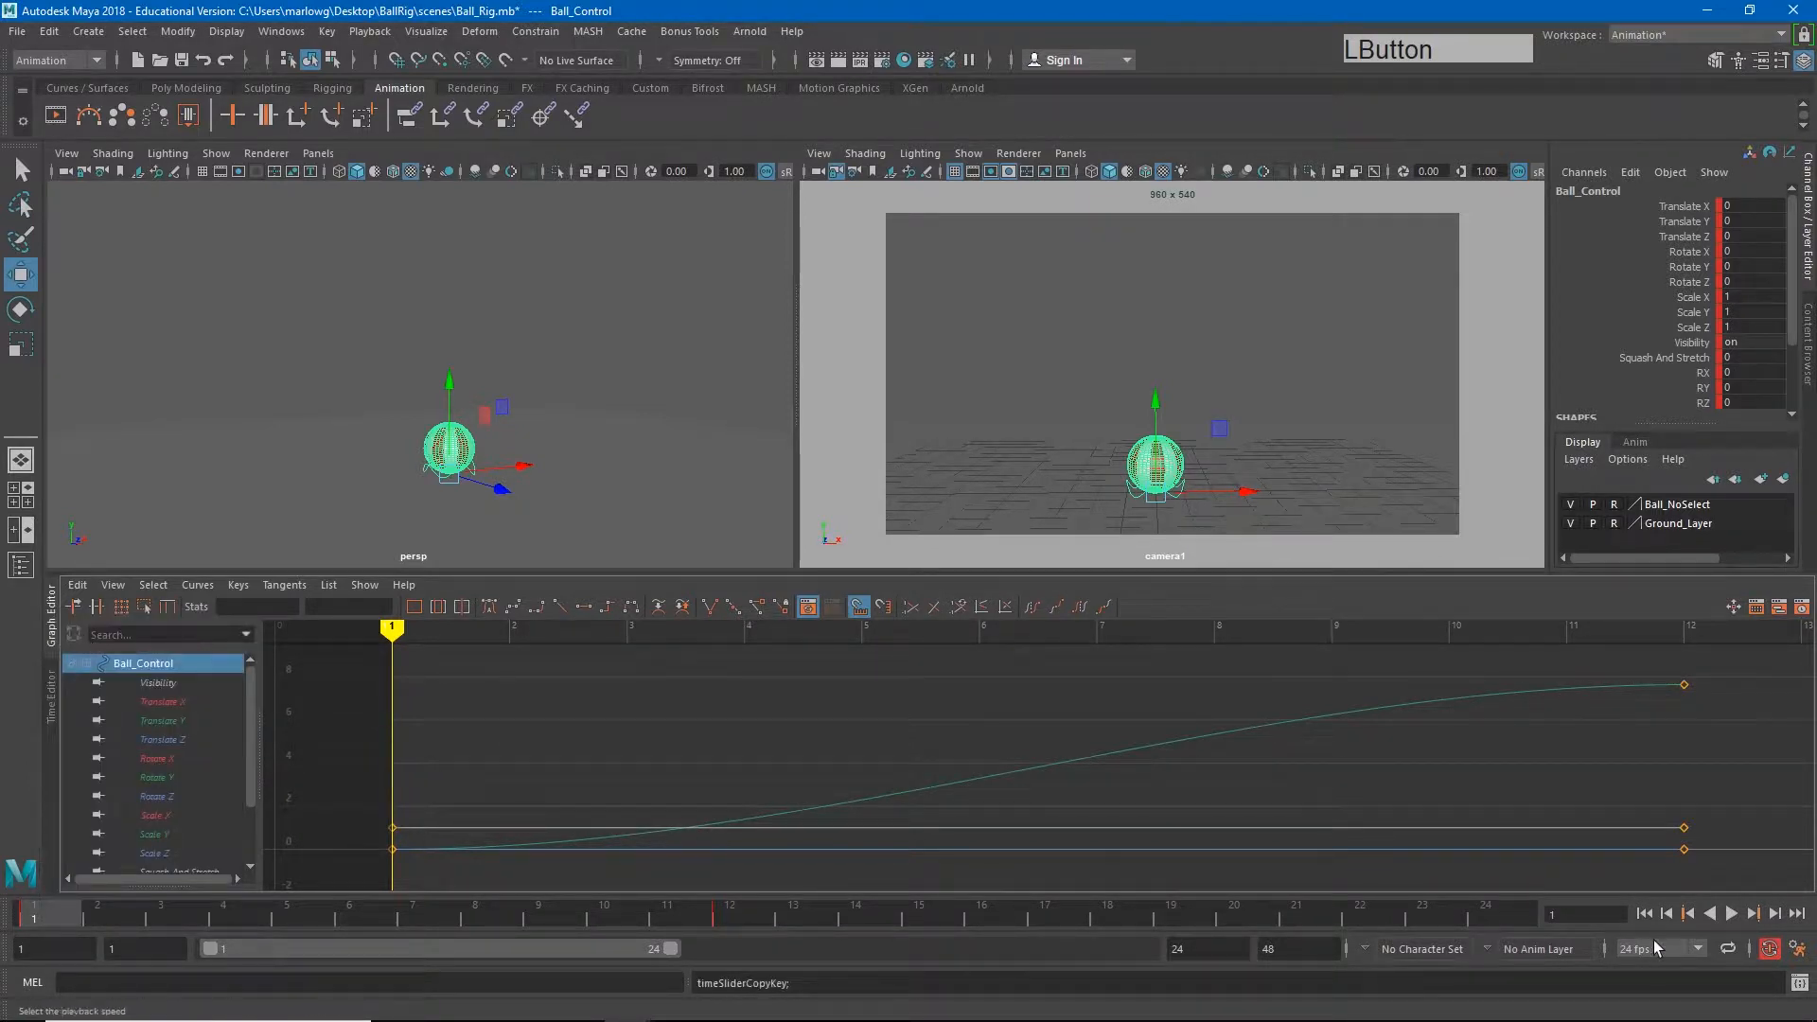
pyautogui.click(1487, 908)
pyautogui.rightClick(1490, 914)
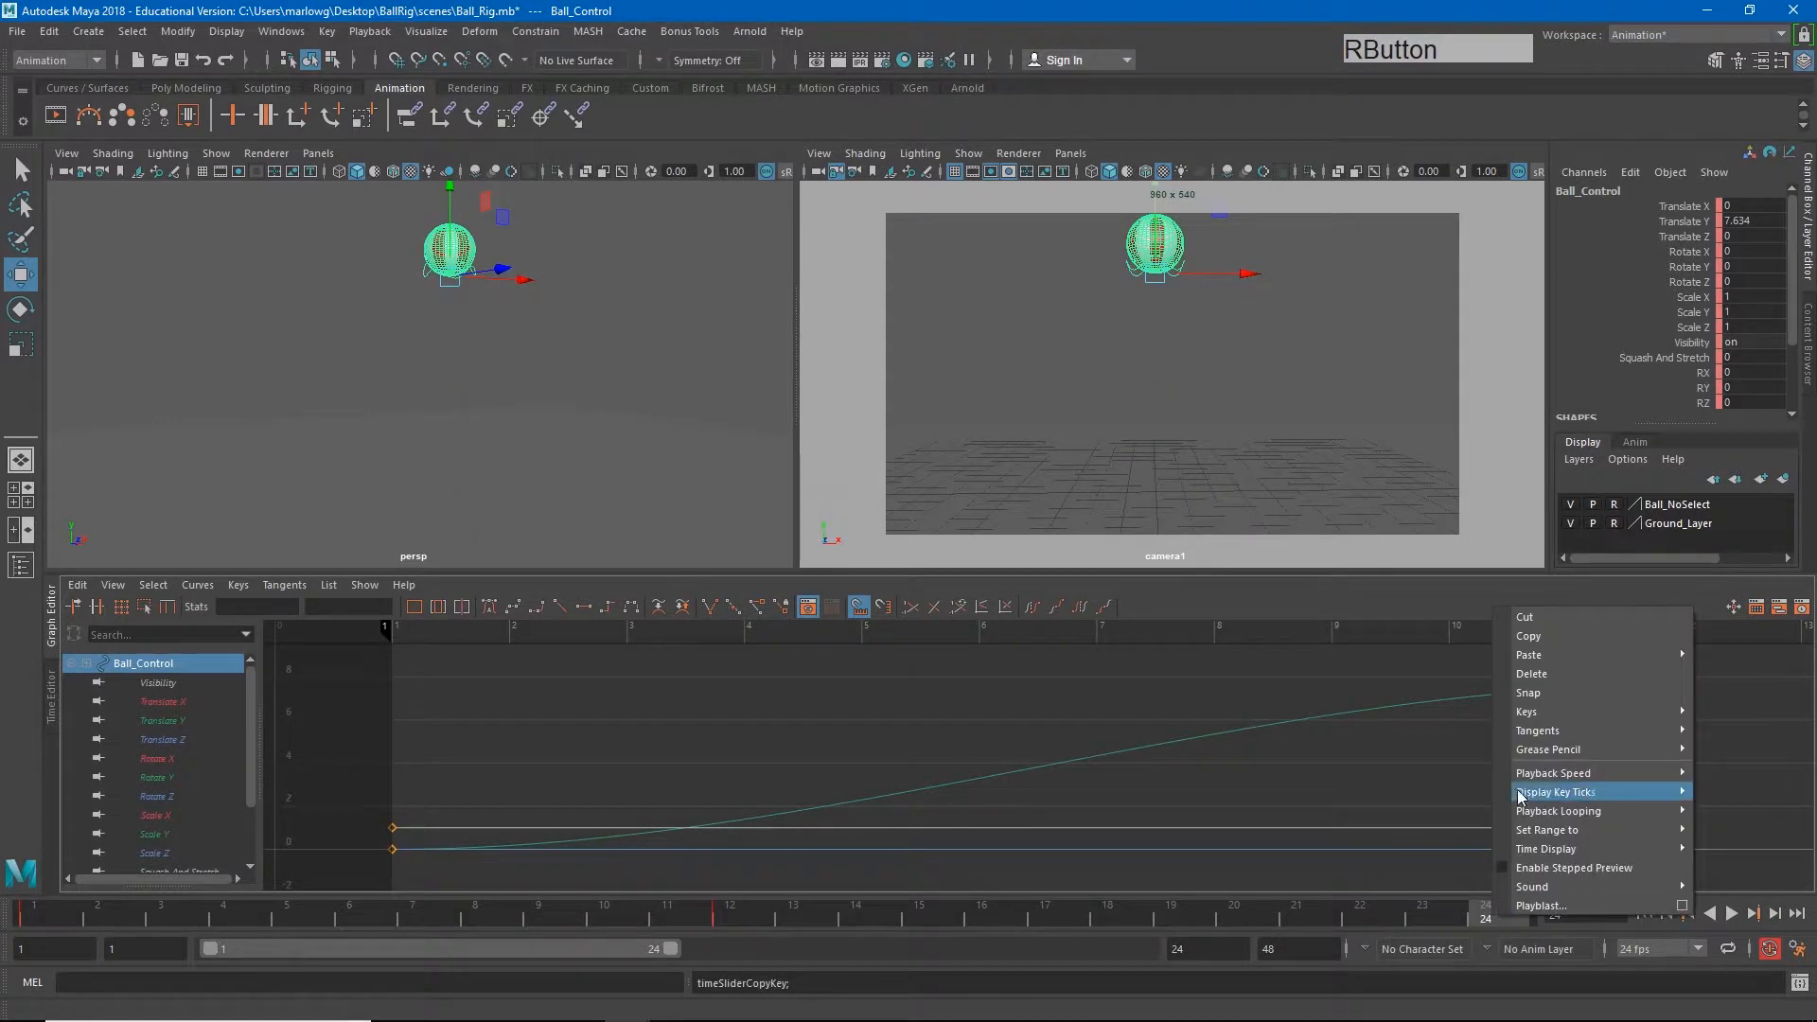
pyautogui.moveTo(1547, 649)
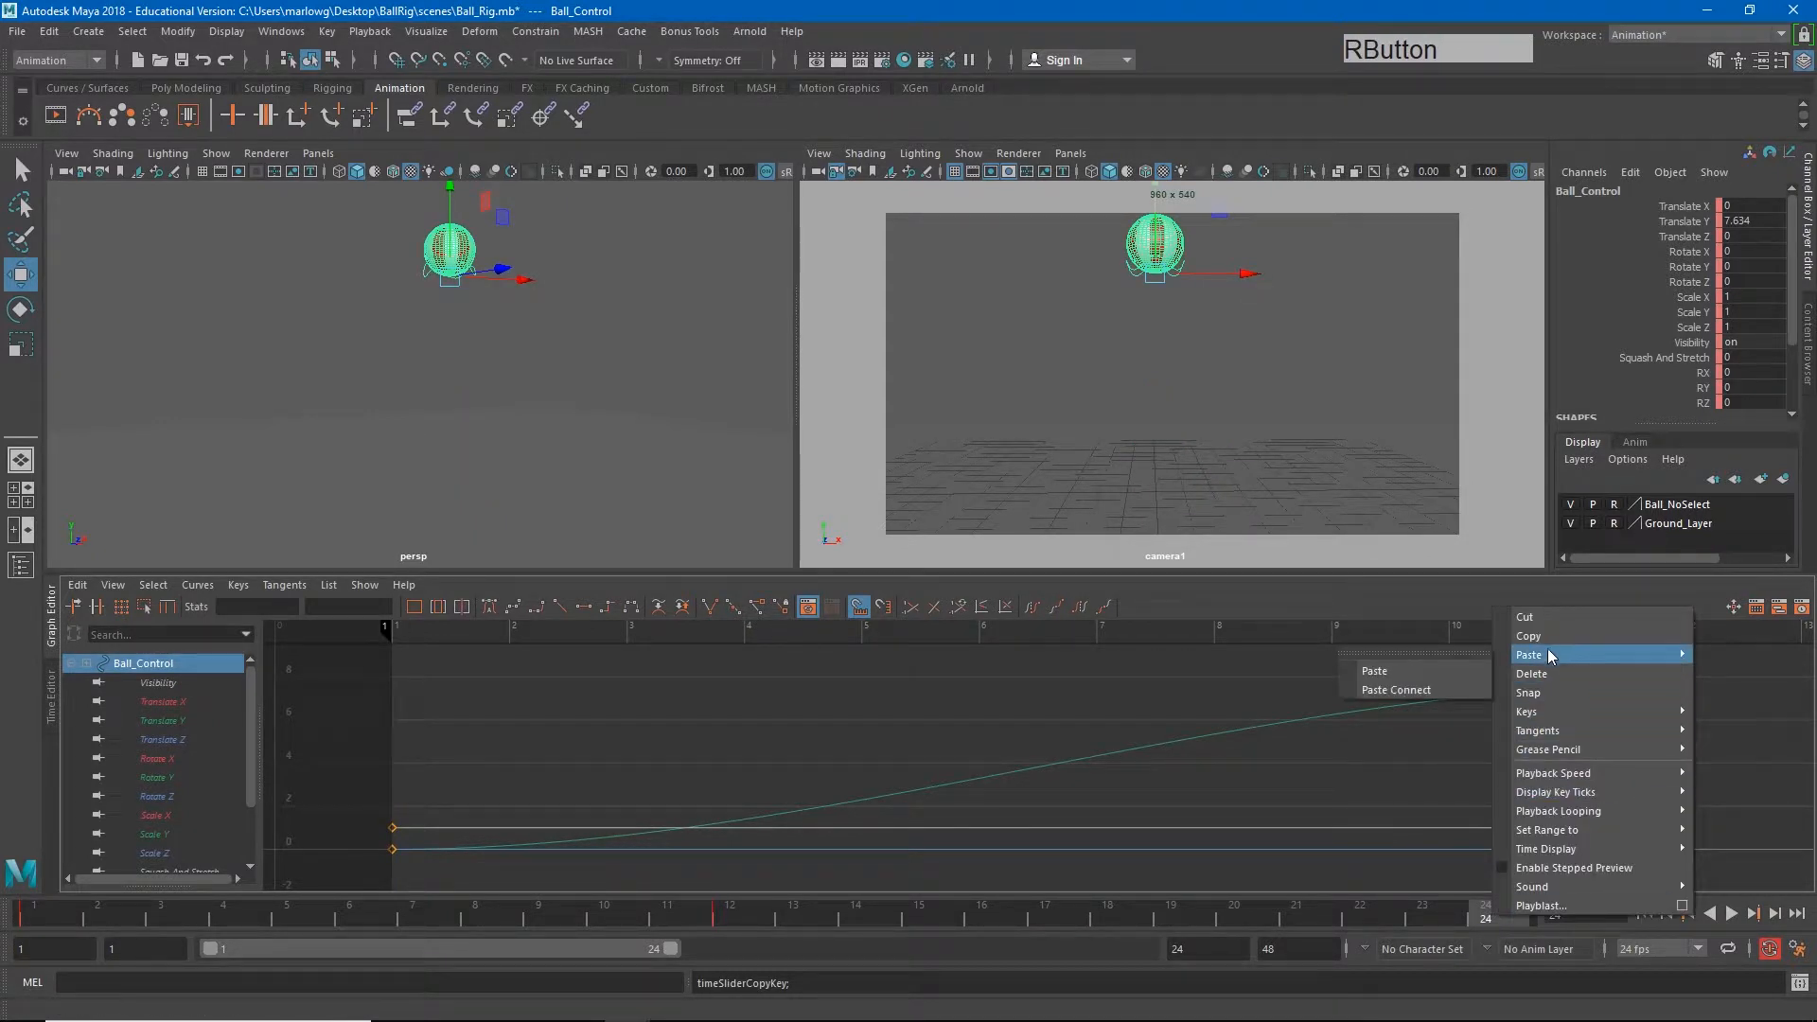
pyautogui.click(1412, 672)
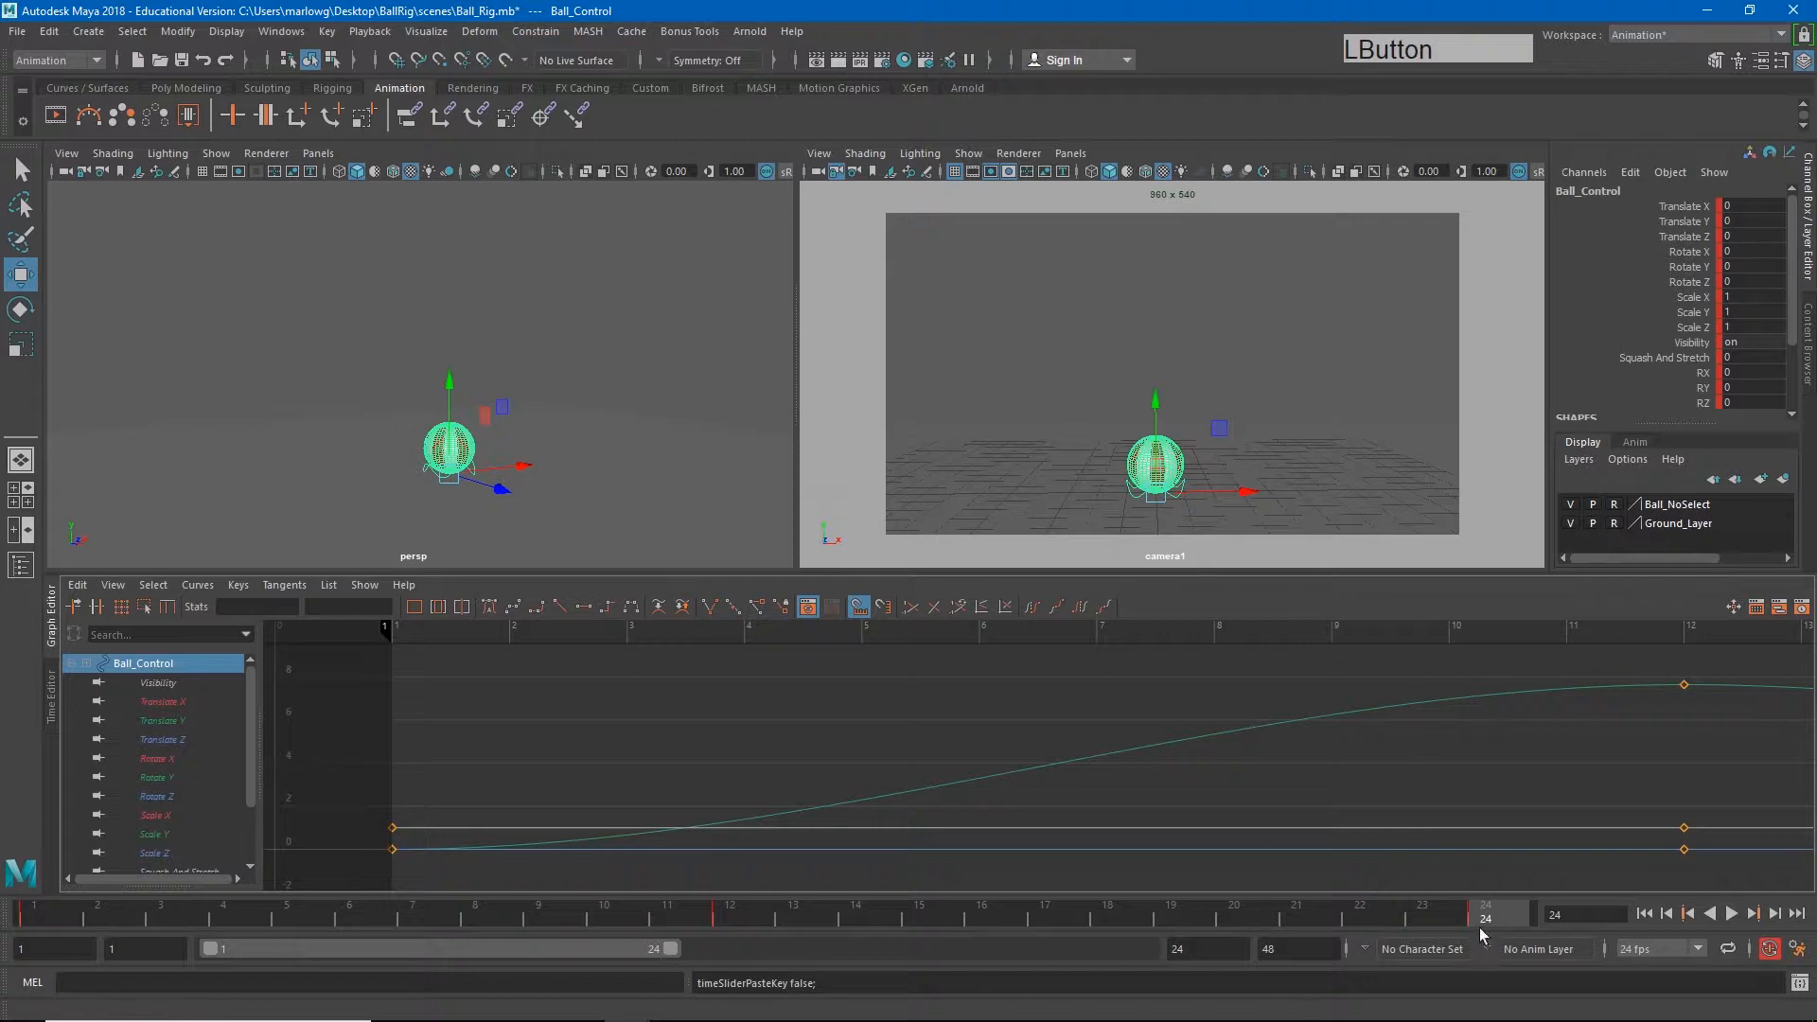
# Play back the 24-frame bounce from frame 1 with the ball control deselected
pyautogui.hotkey('alt', 'v')
pyautogui.moveTo(111, 940); pyautogui.dragTo(6, 943)
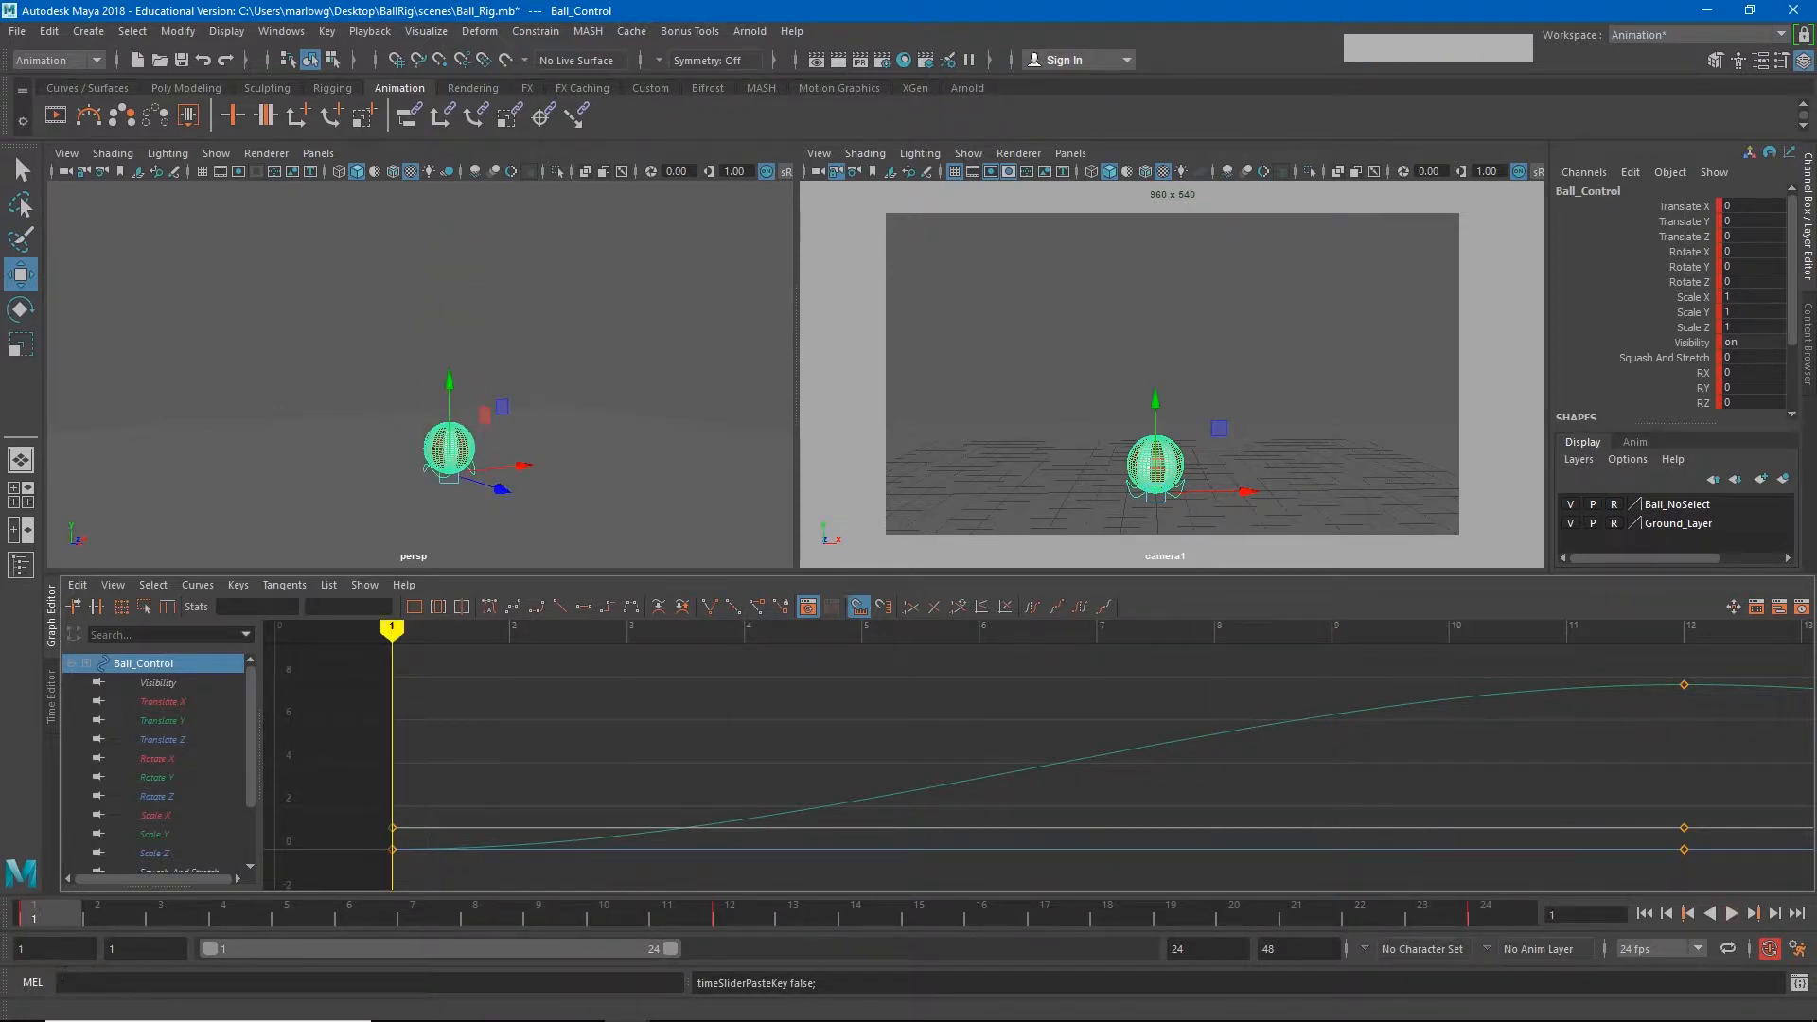
pyautogui.rightClick(42, 914)
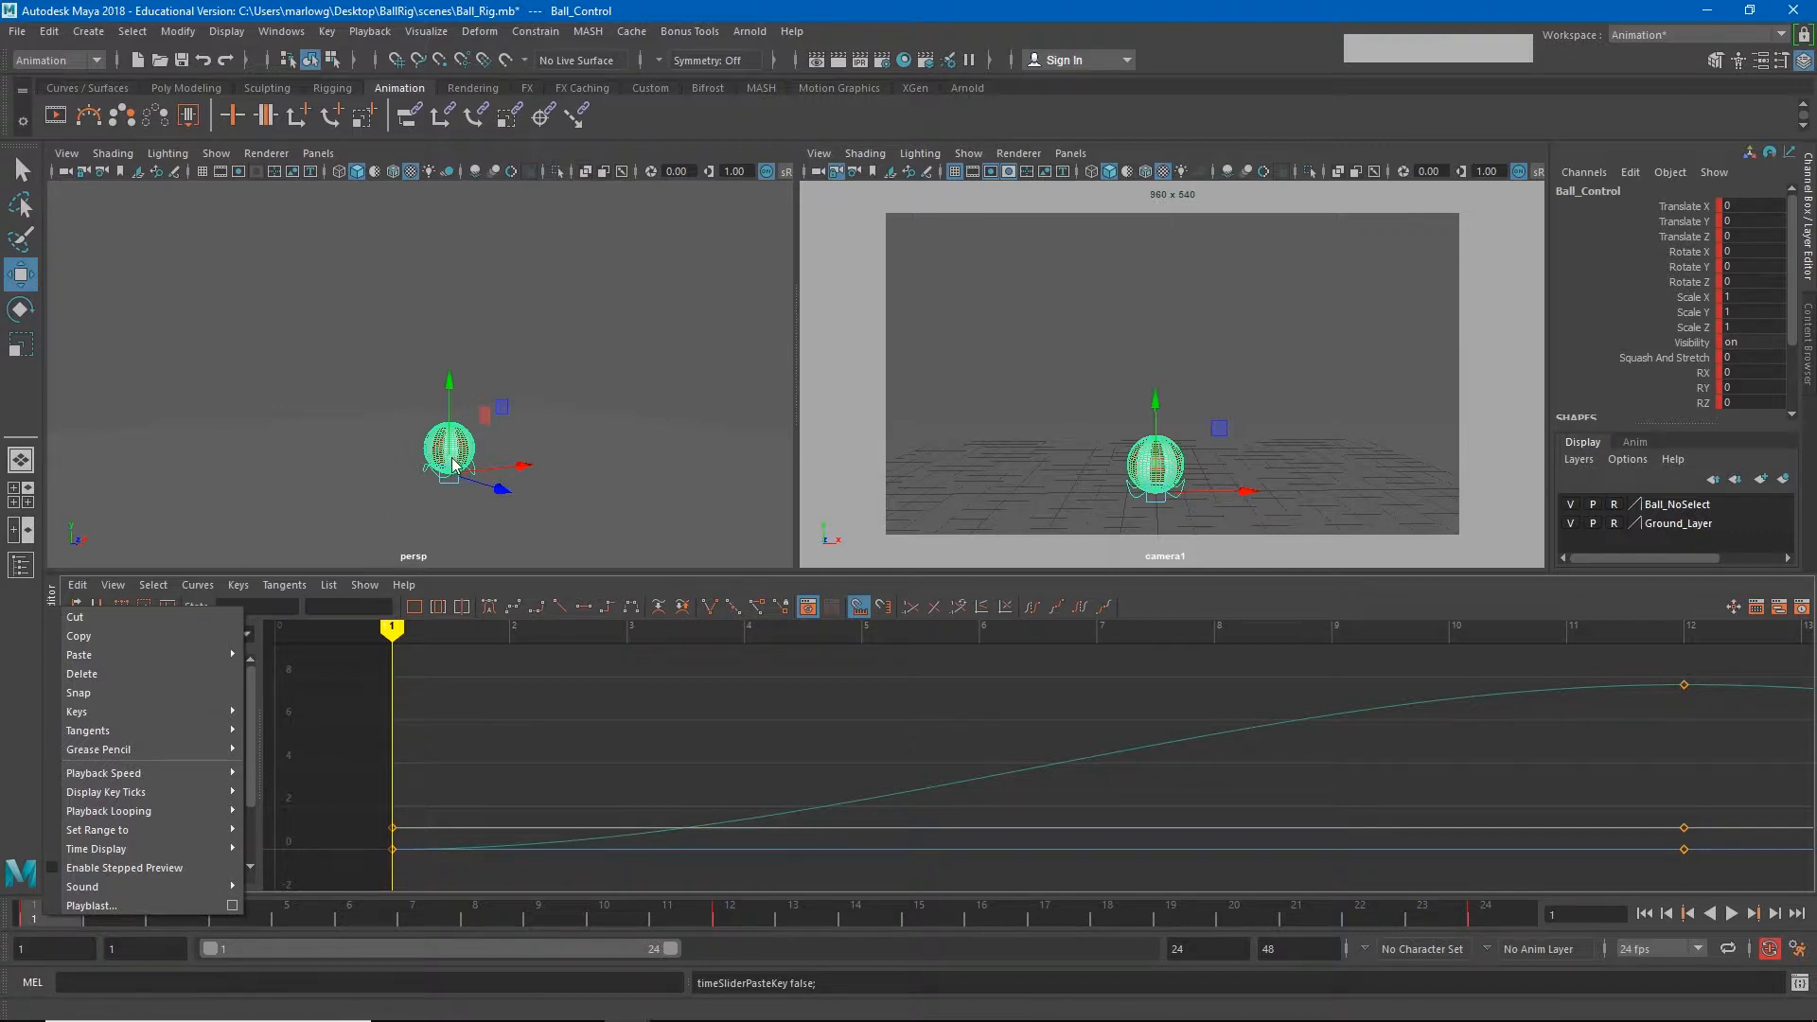
pyautogui.click(583, 332)
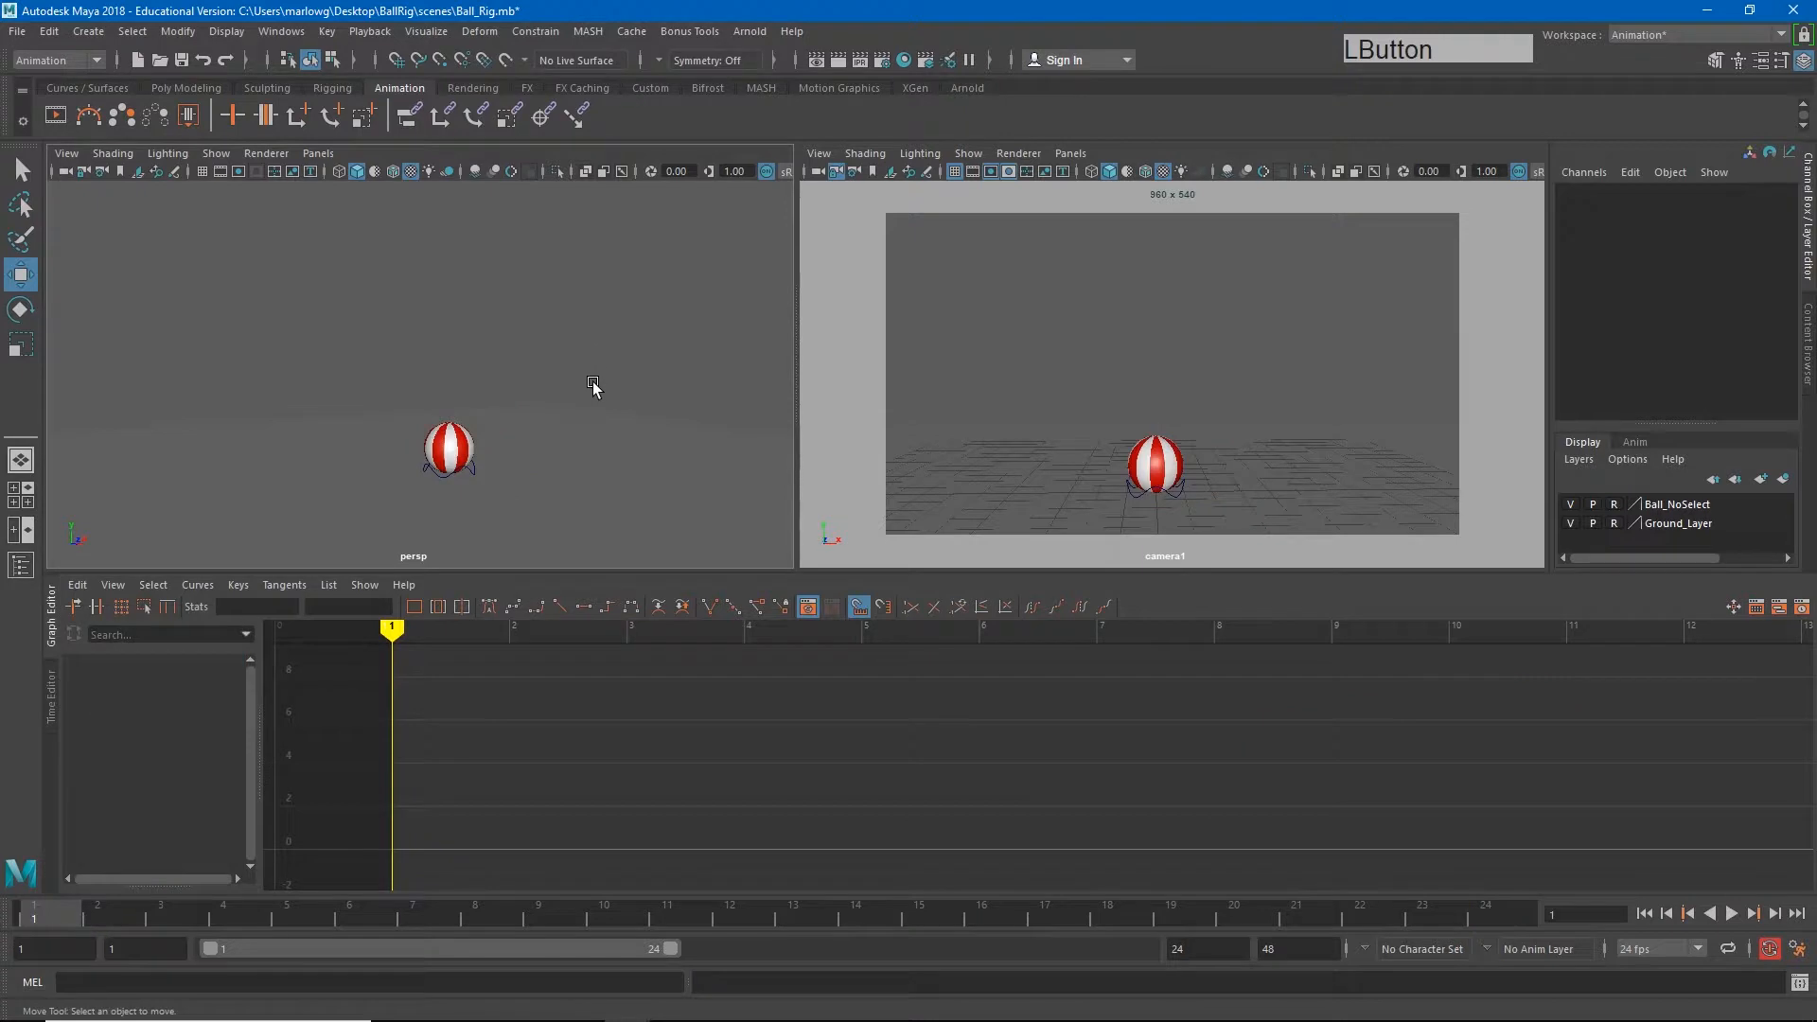
pyautogui.click(1730, 913)
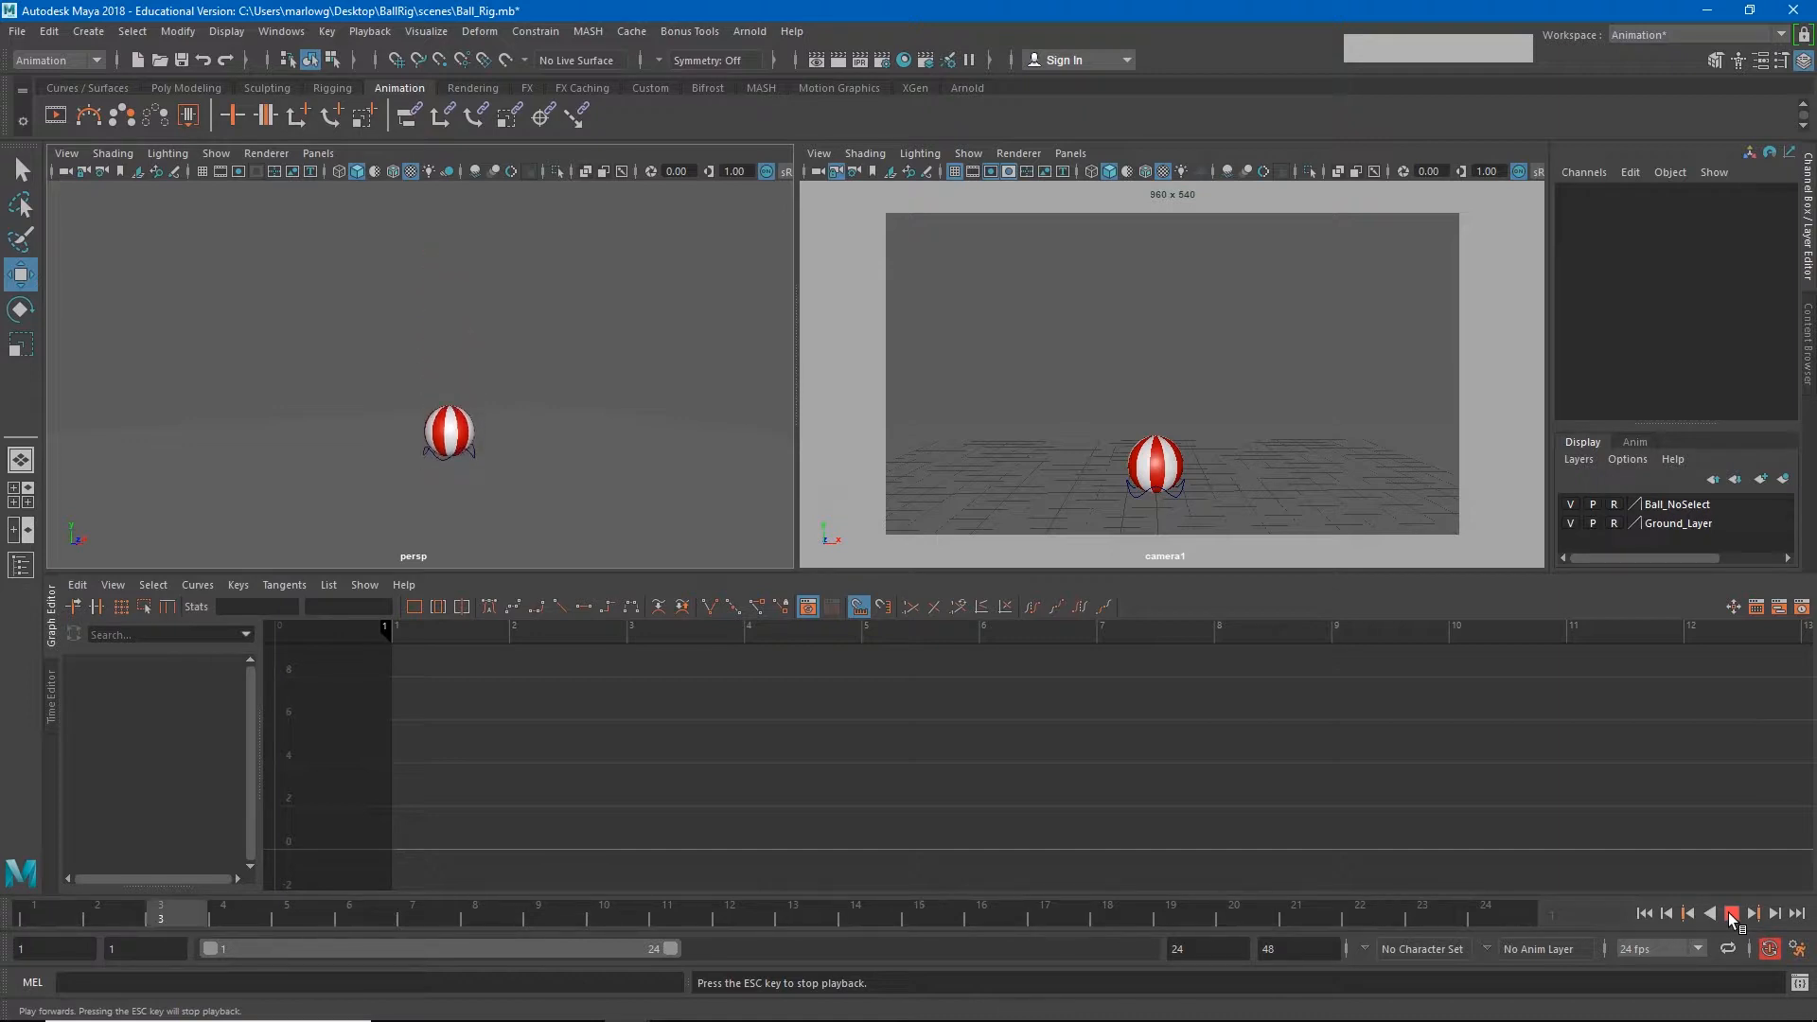
pyautogui.click(1731, 913)
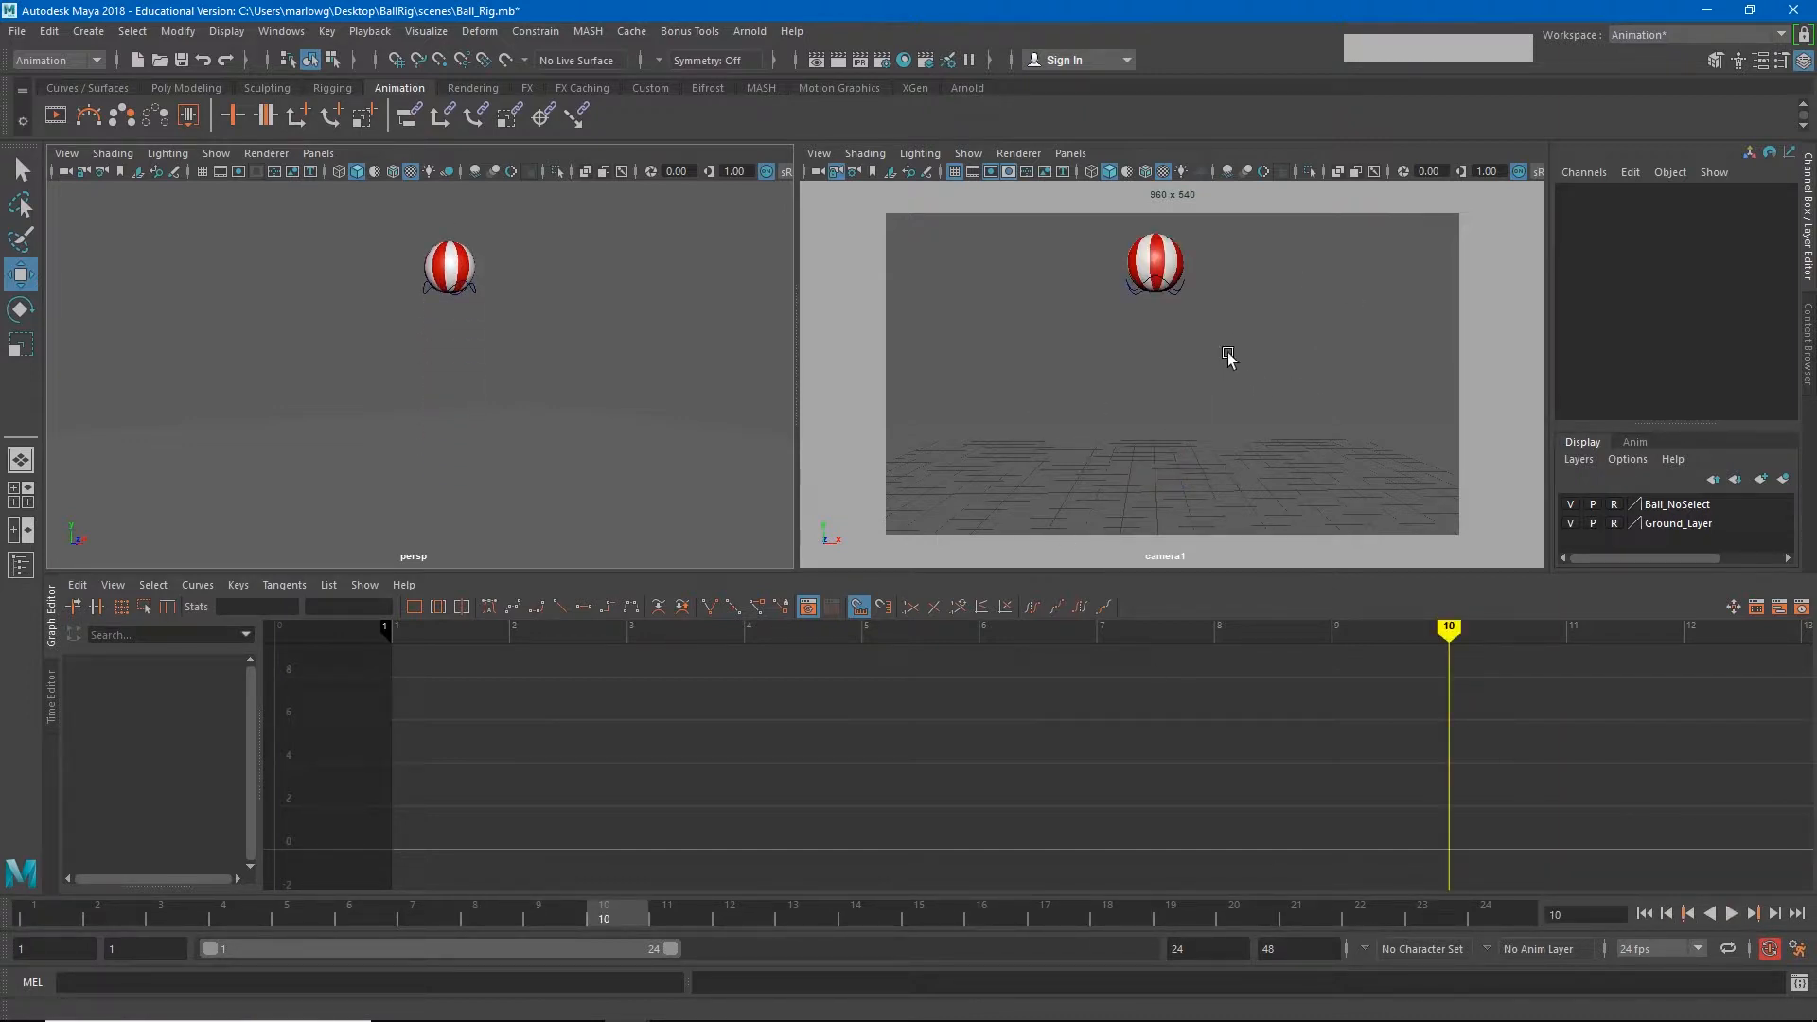
# Reselect Ball_Control and extend the playback range to end at frame 120
pyautogui.click(1181, 296)
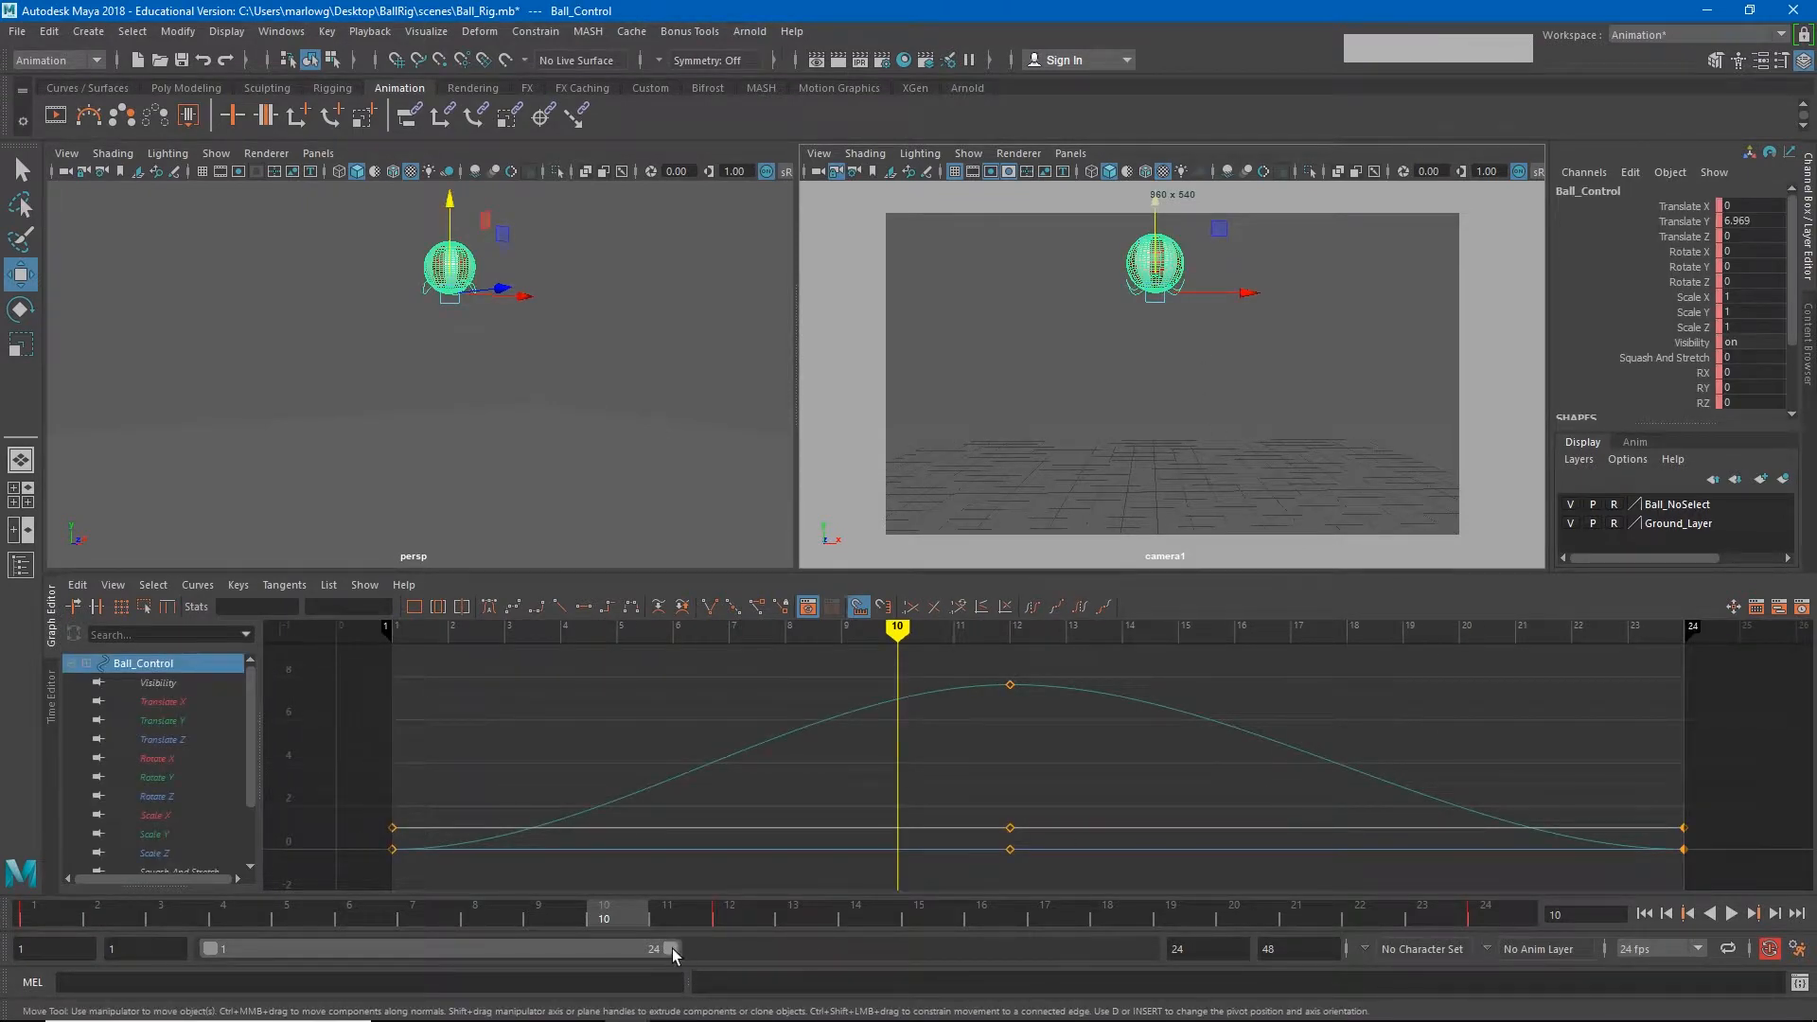
pyautogui.doubleClick(1221, 948)
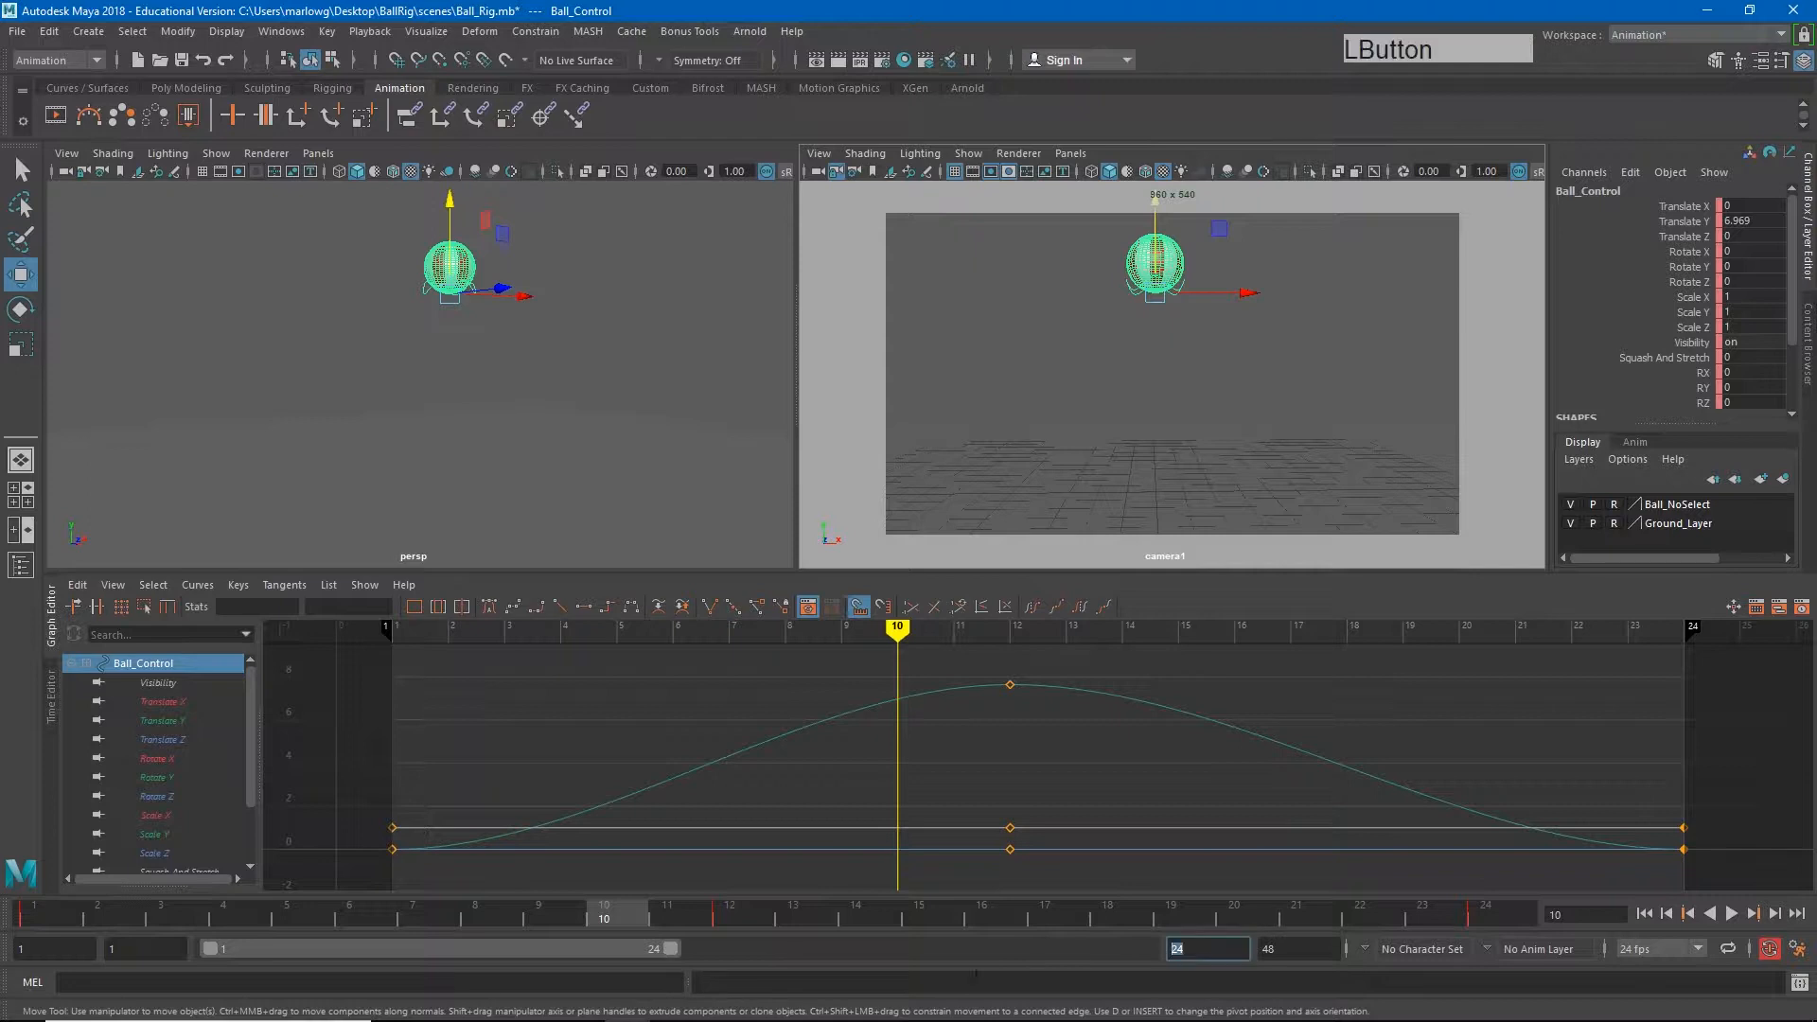
pyautogui.write('120')
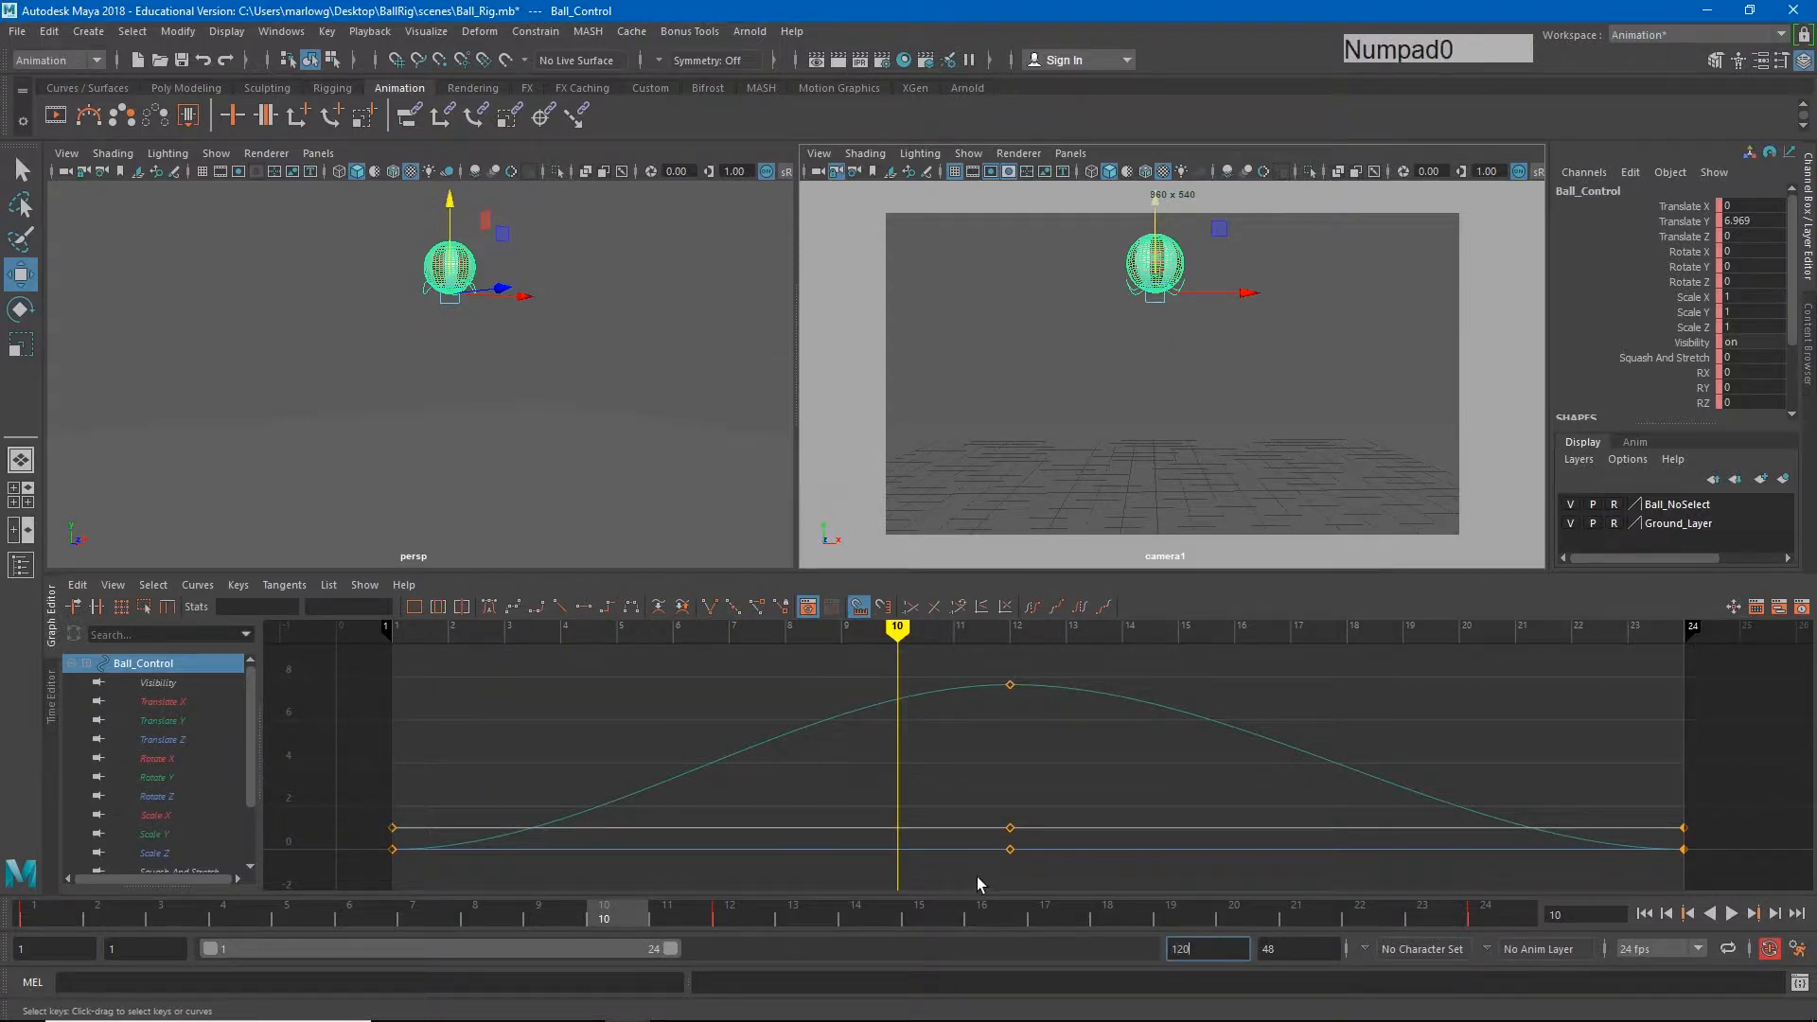
pyautogui.press('KP_Enter')
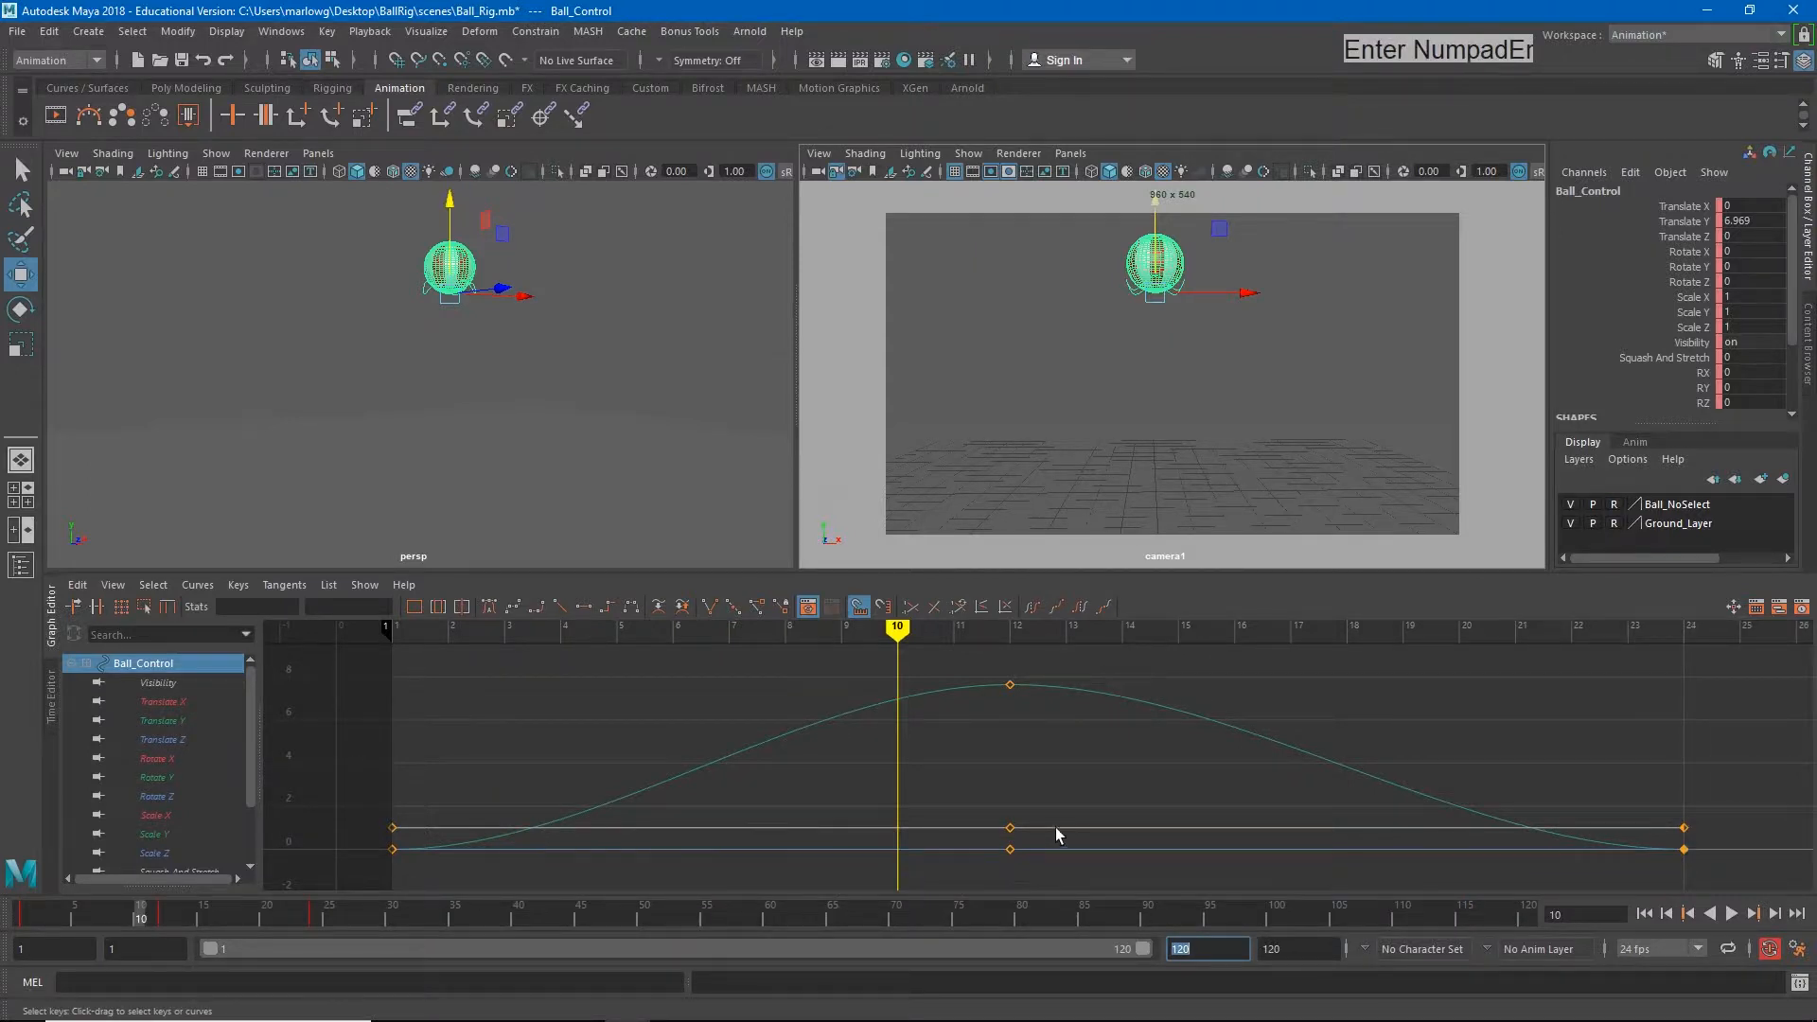
# Copy the ball's keys from frames 1 to 24 and paste them starting at frame 24
pyautogui.click(24, 915)
pyautogui.keyDown('shift'); pyautogui.click(25, 916); pyautogui.keyUp('shift')
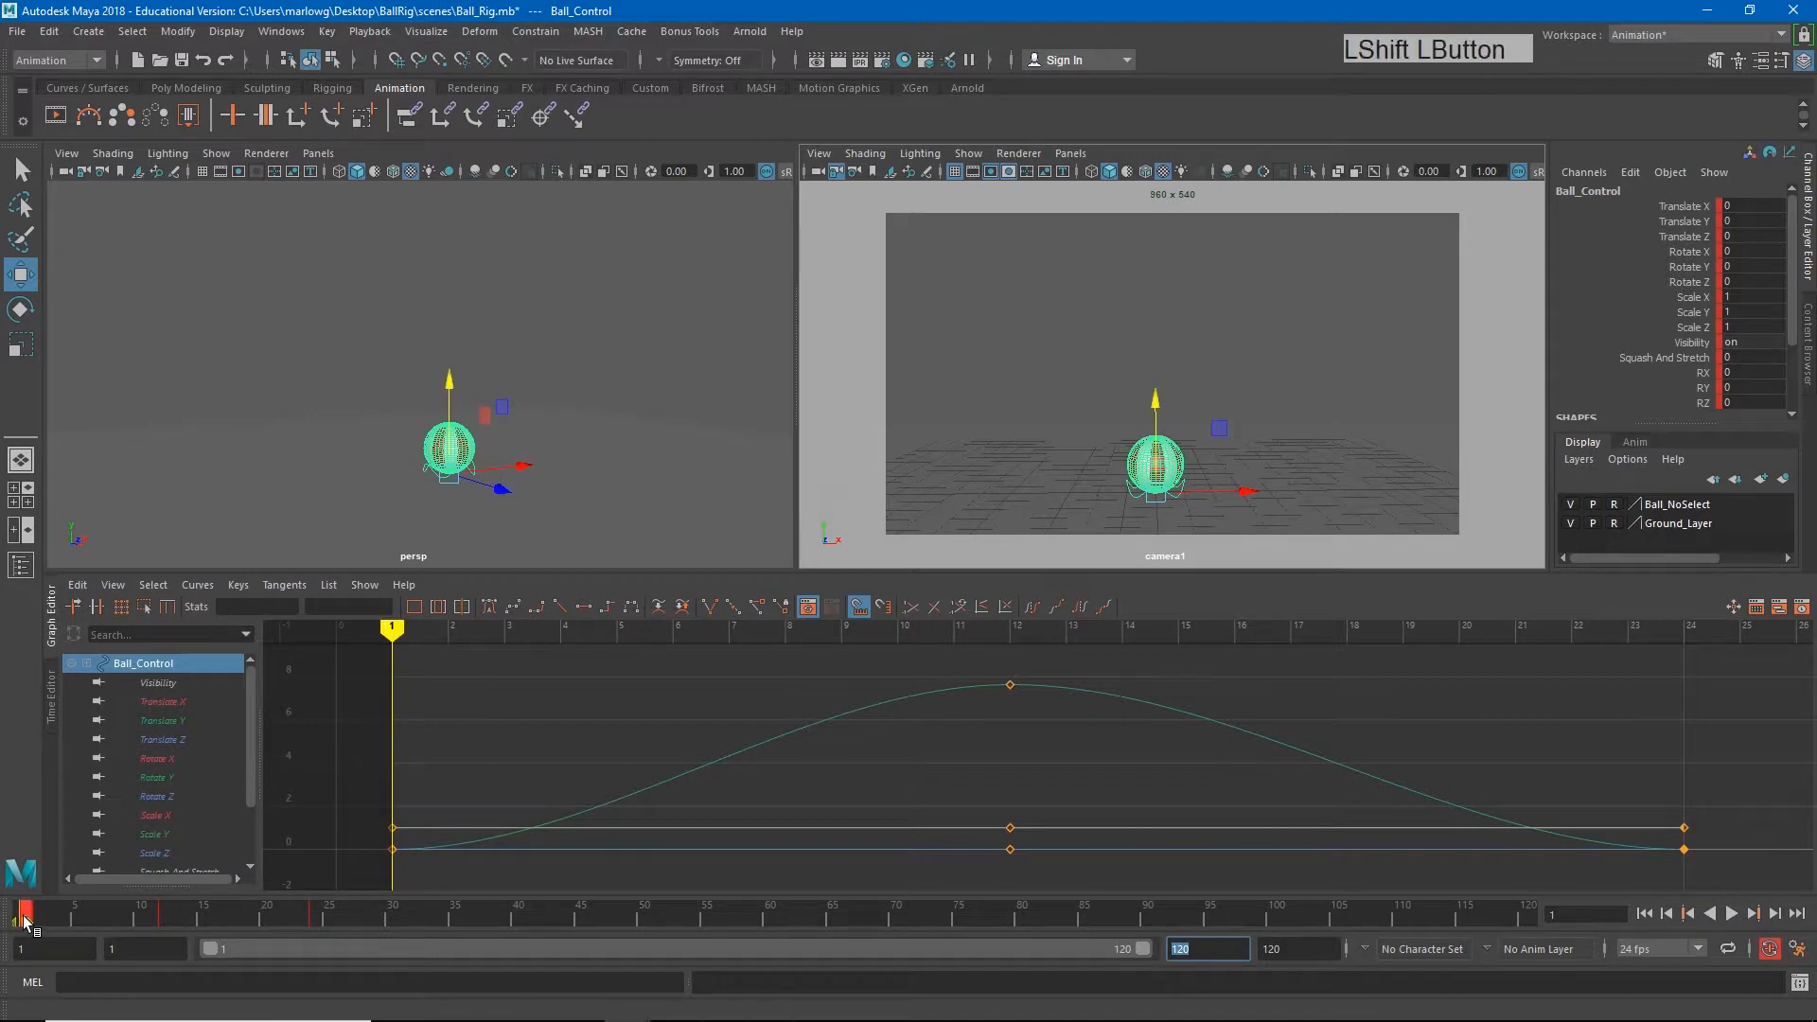
pyautogui.keyDown('shift'); pyautogui.moveTo(25, 916); pyautogui.dragTo(315, 918); pyautogui.keyUp('shift')
pyautogui.rightClick(315, 918)
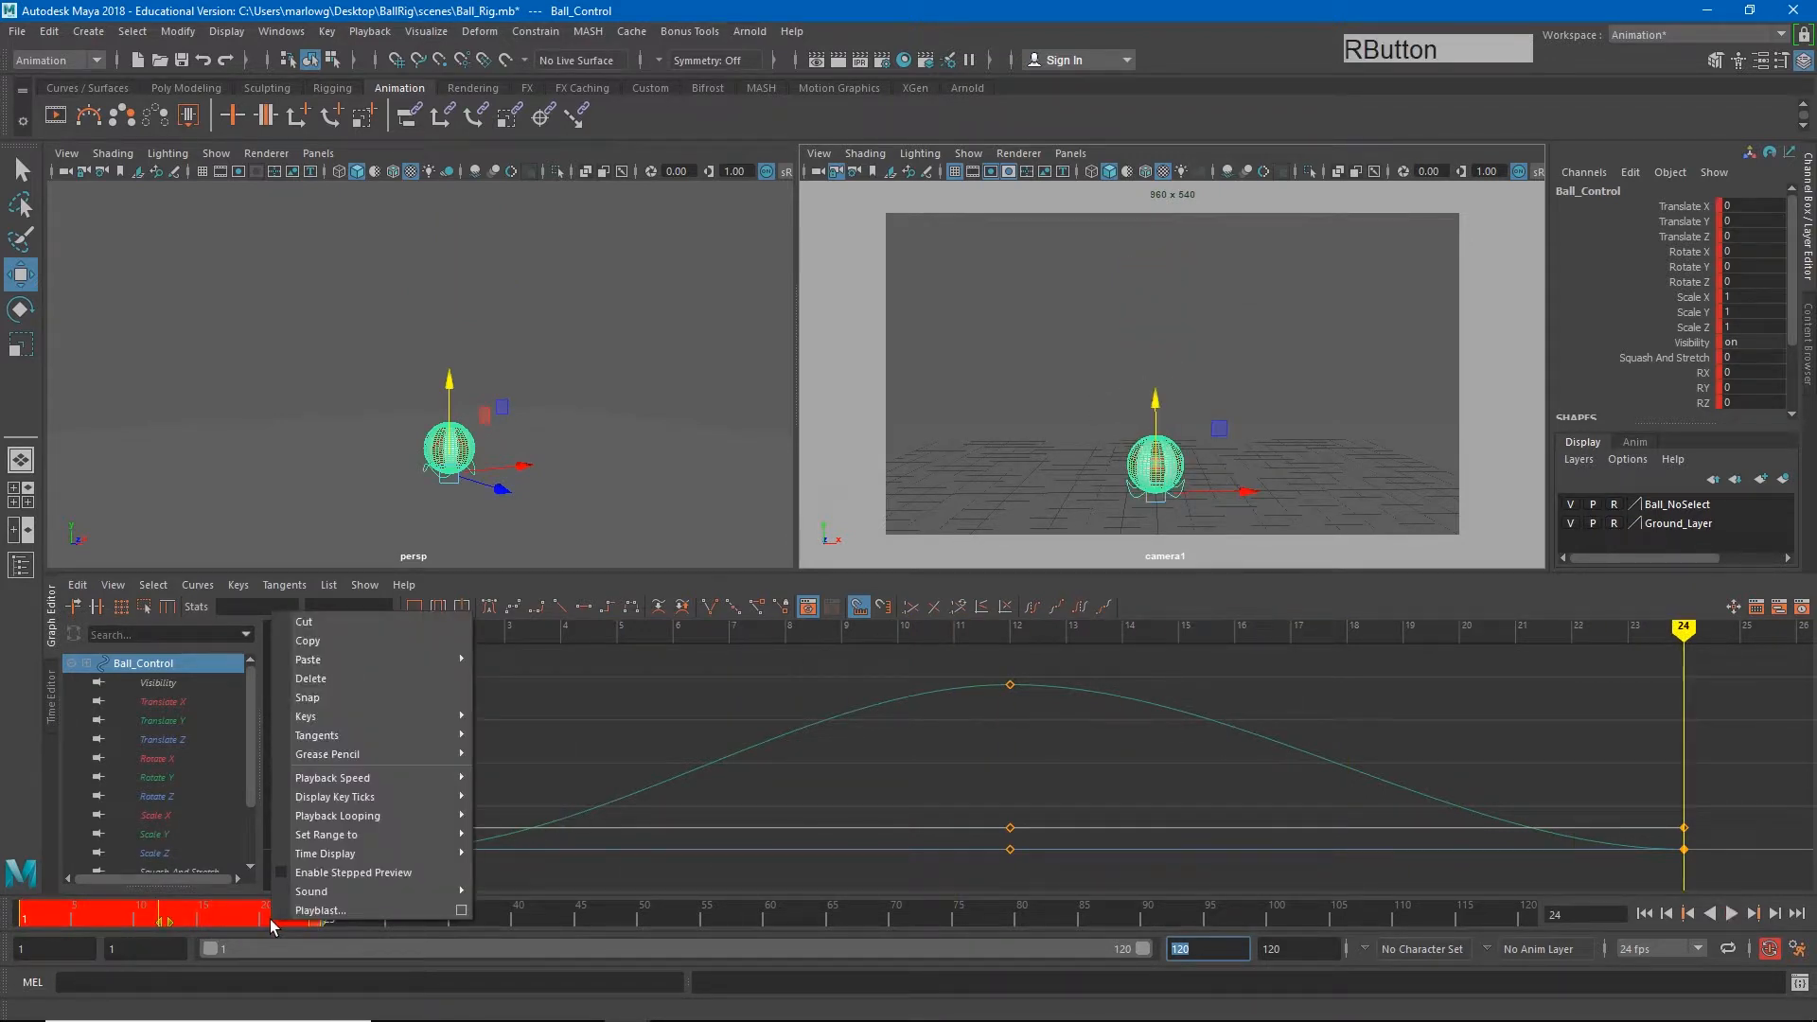
pyautogui.click(311, 641)
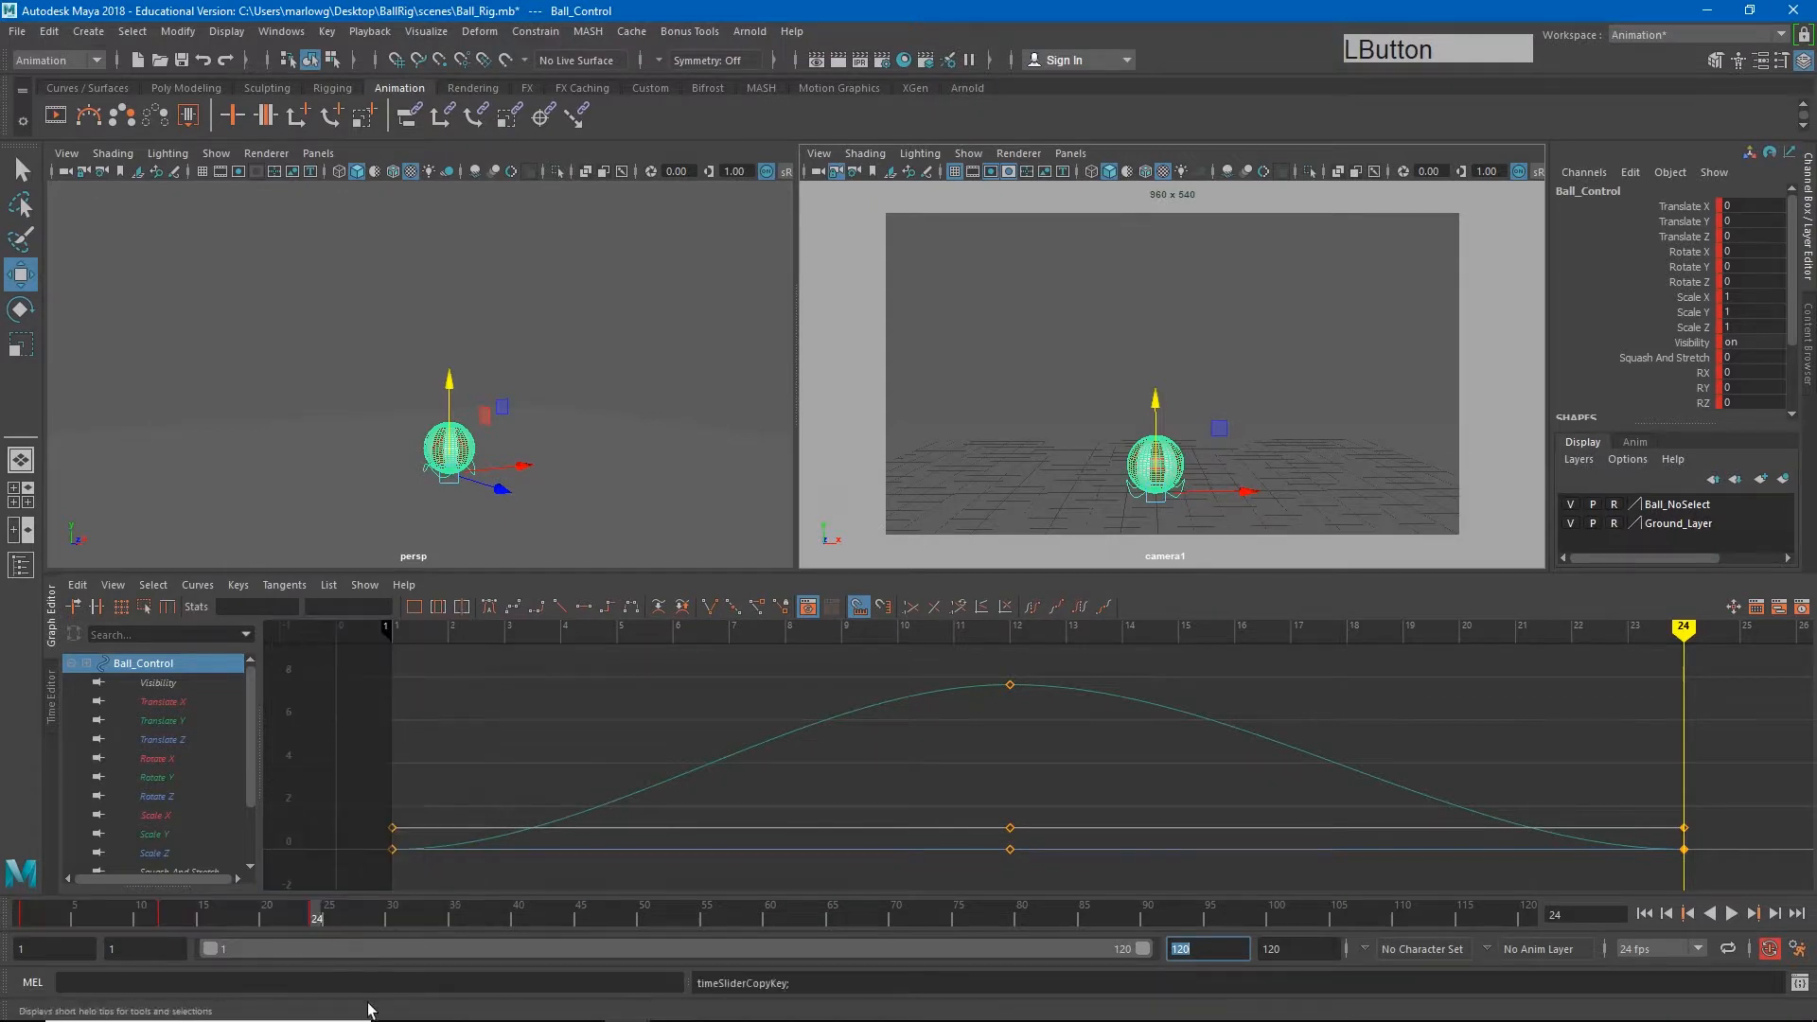
pyautogui.rightClick(316, 918)
pyautogui.moveTo(469, 657)
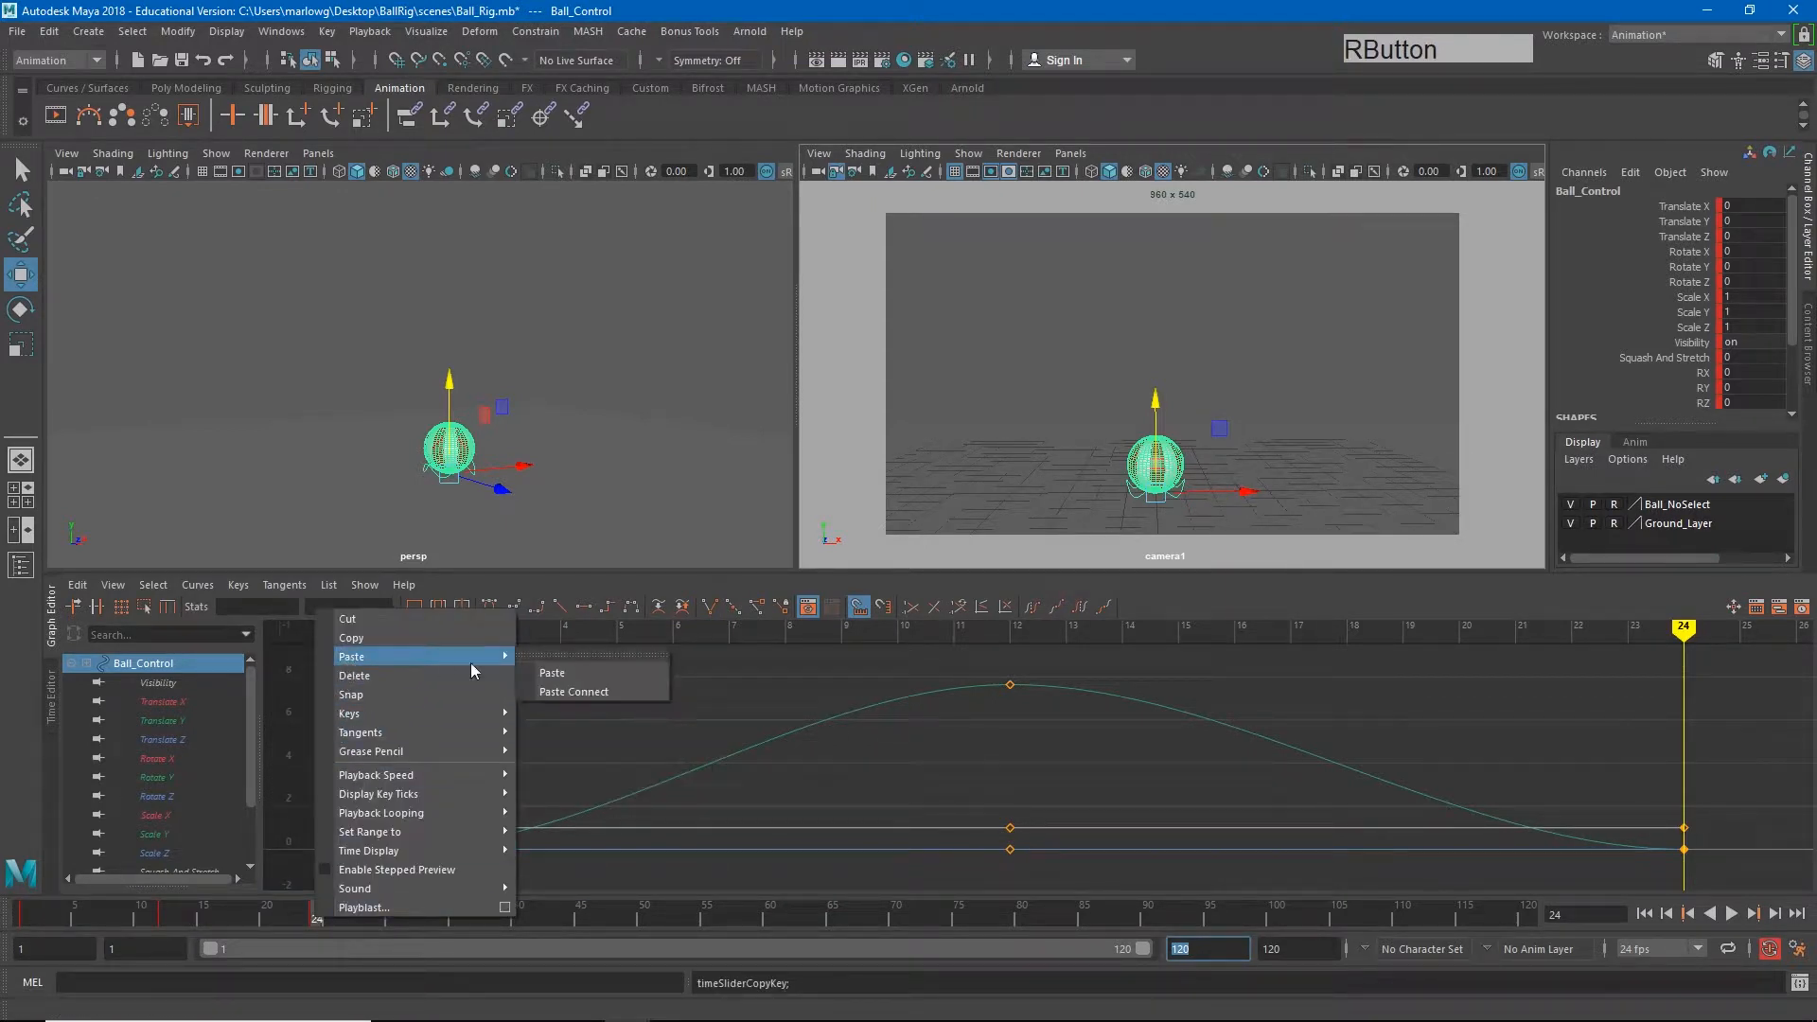
pyautogui.click(562, 677)
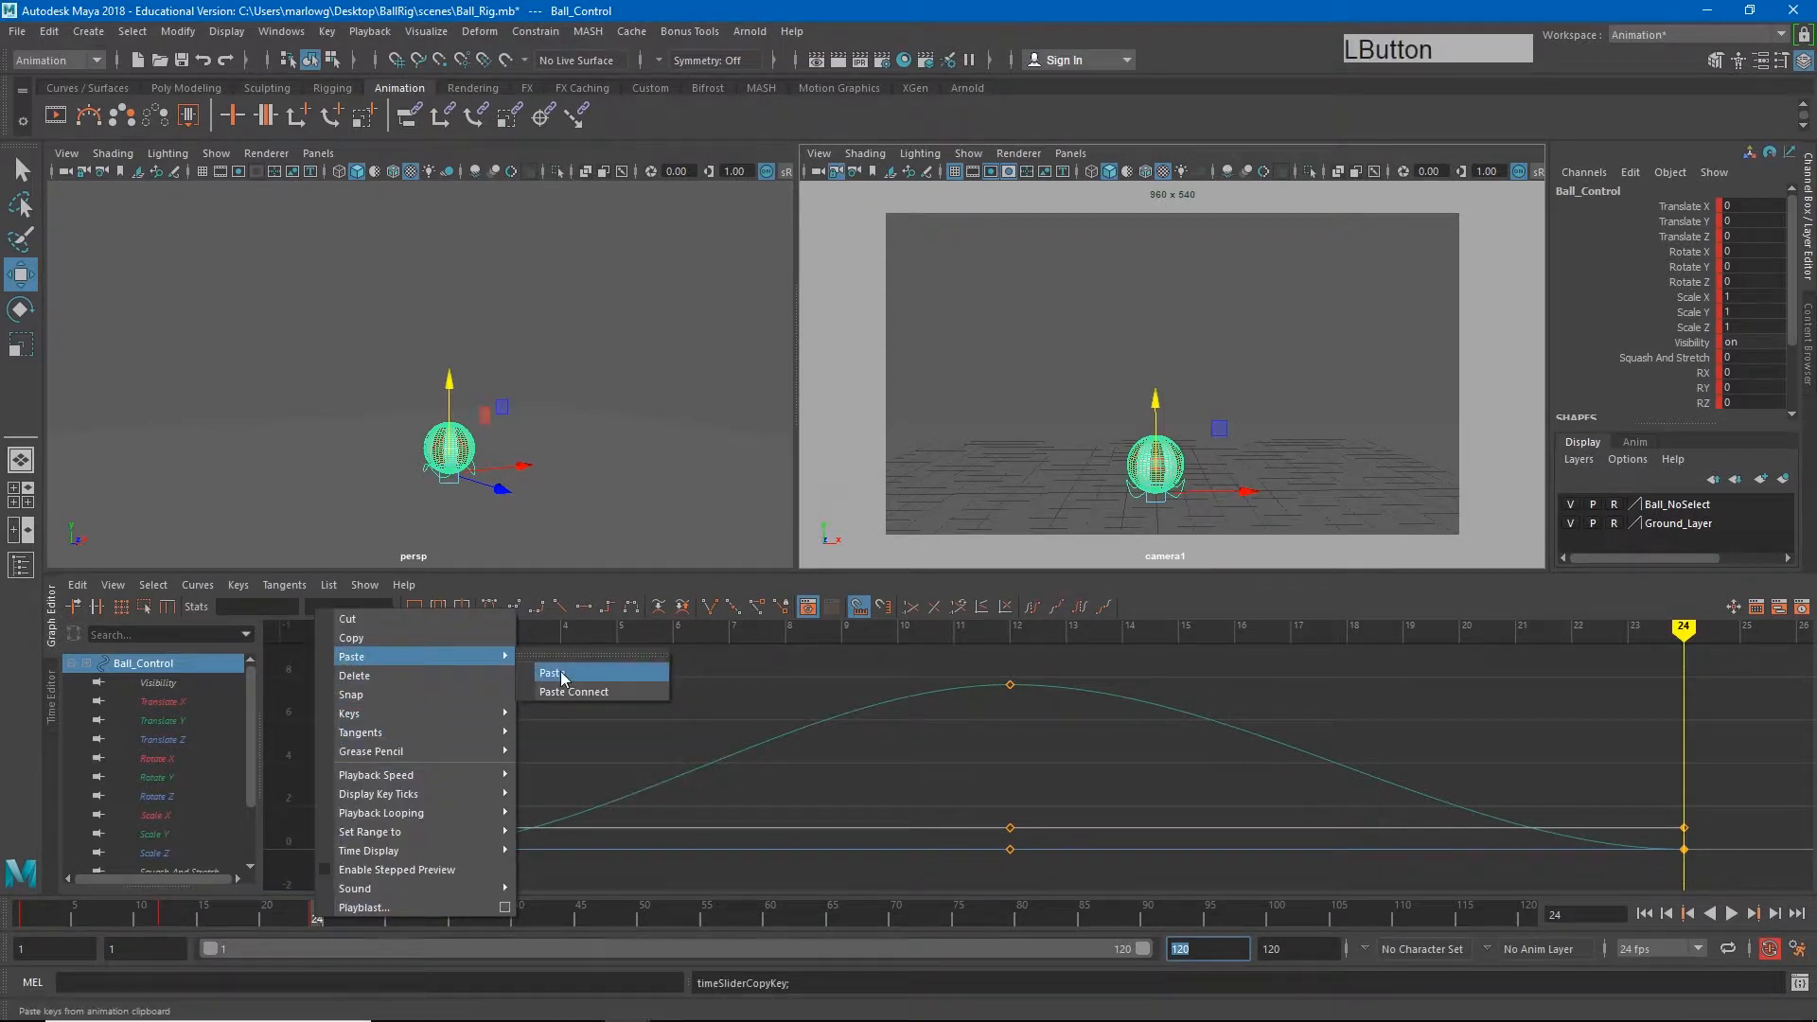
# Paste the copied bounce keys again at frames 47, 70 and 93
pyautogui.click(602, 911)
pyautogui.rightClick(601, 911)
pyautogui.moveTo(710, 651)
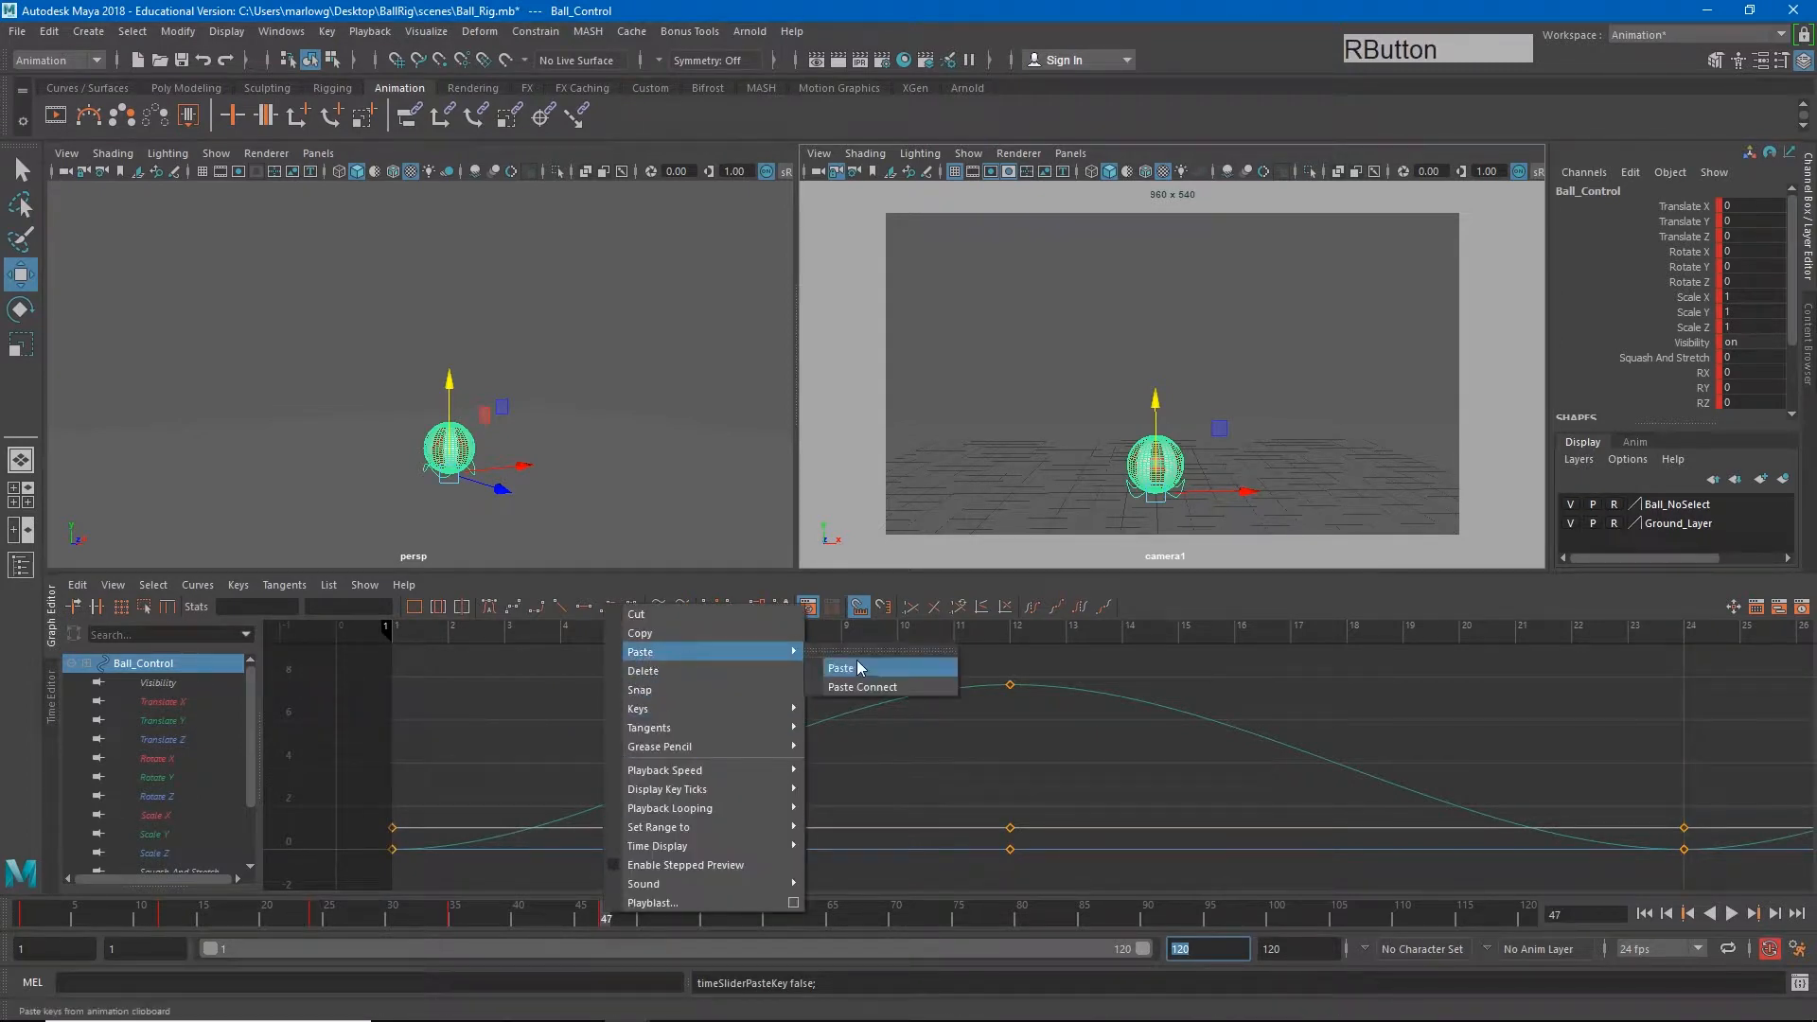
pyautogui.click(861, 670)
pyautogui.click(900, 916)
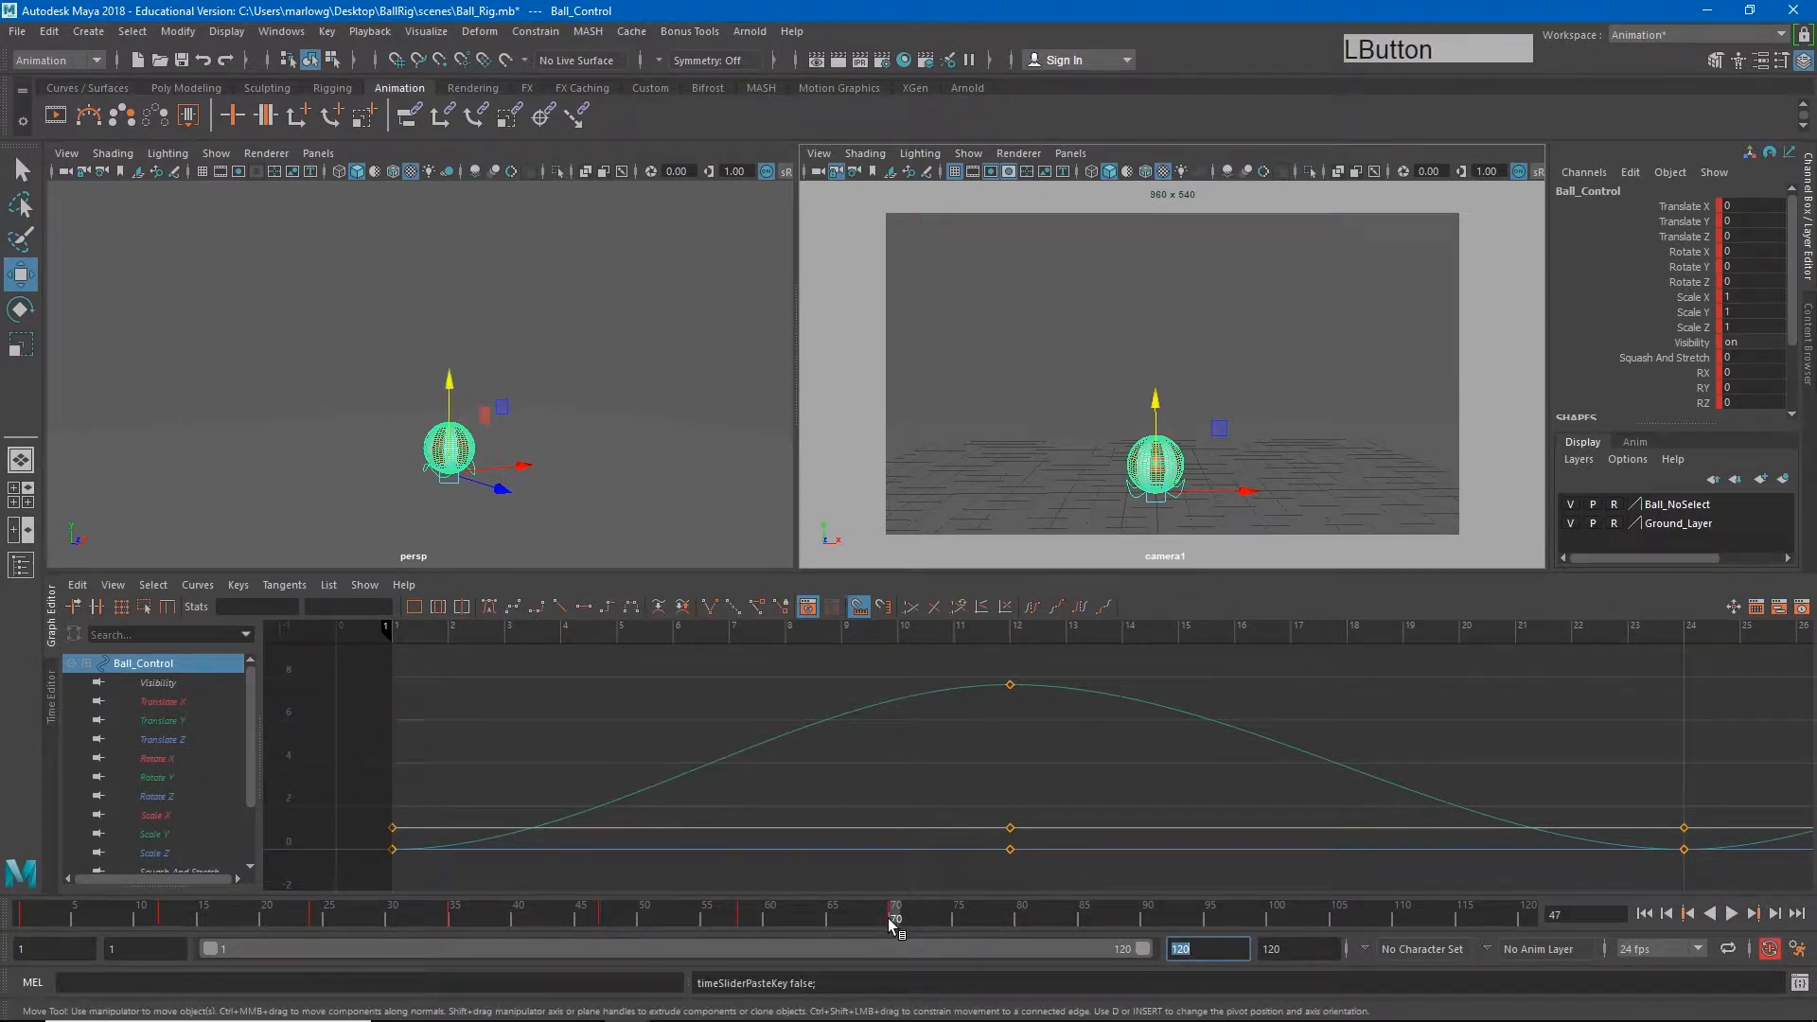
pyautogui.rightClick(899, 917)
pyautogui.moveTo(957, 661)
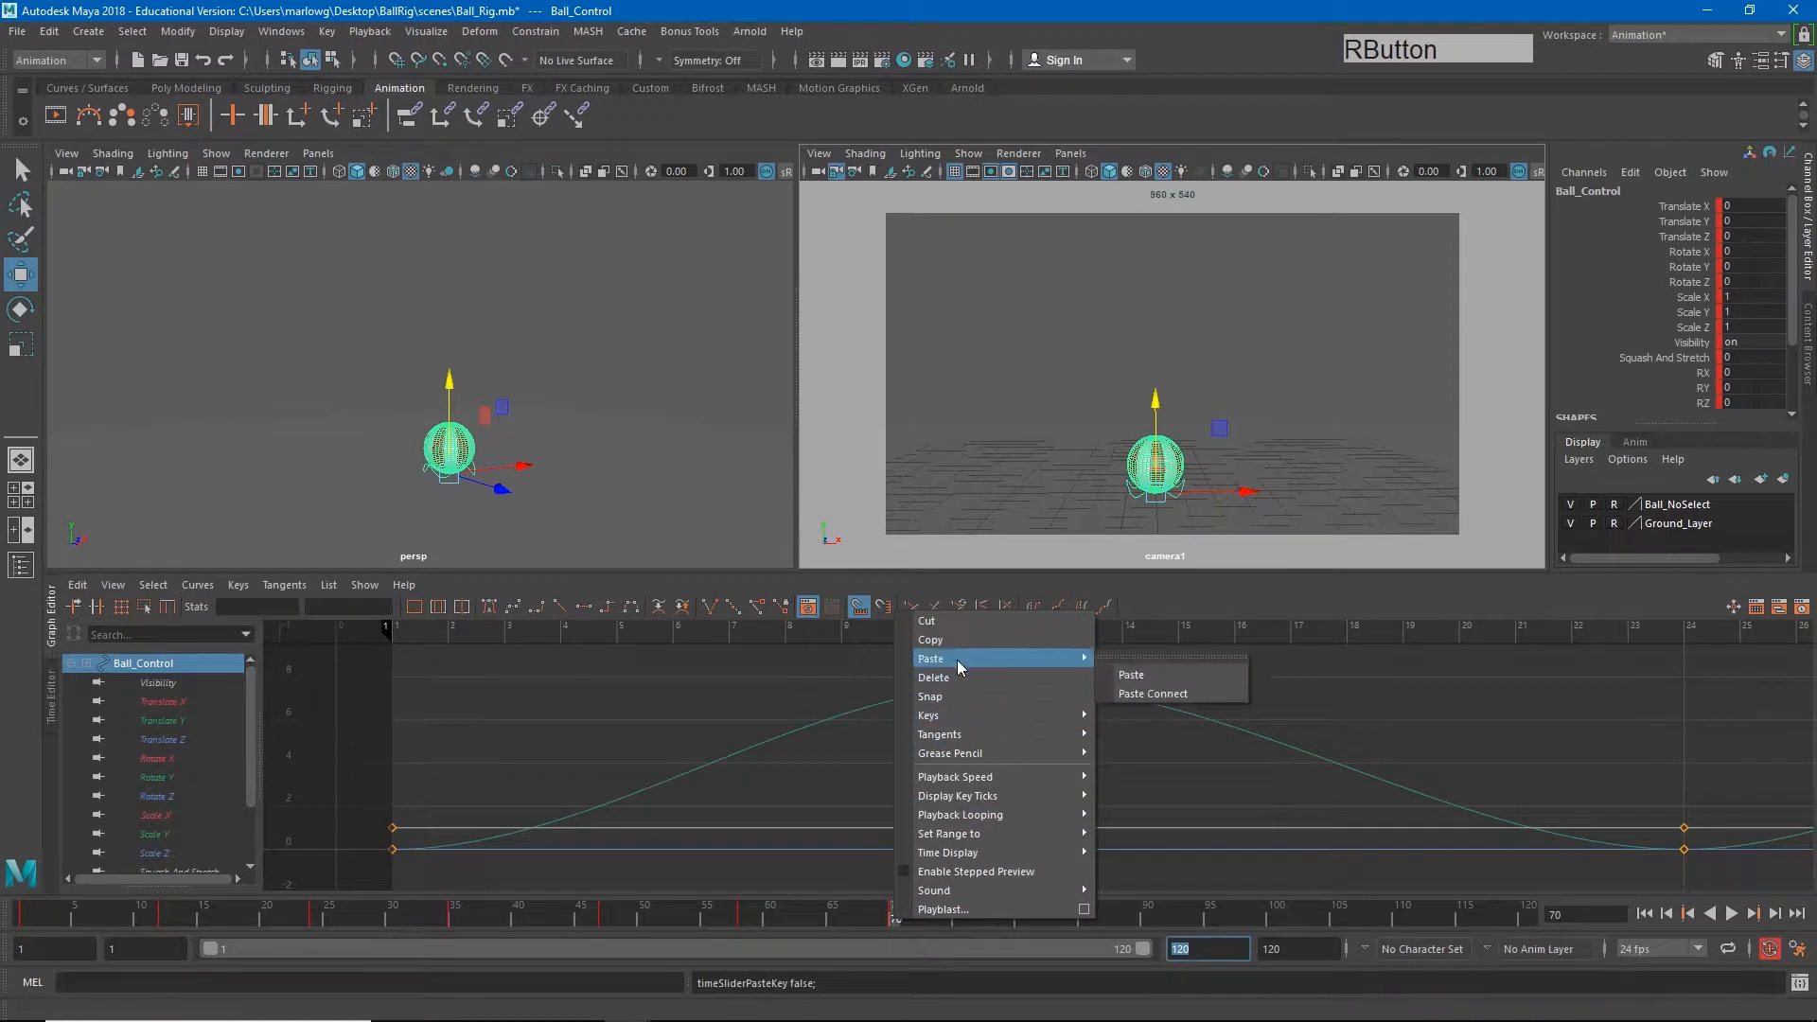
pyautogui.click(1156, 674)
pyautogui.rightClick(1183, 918)
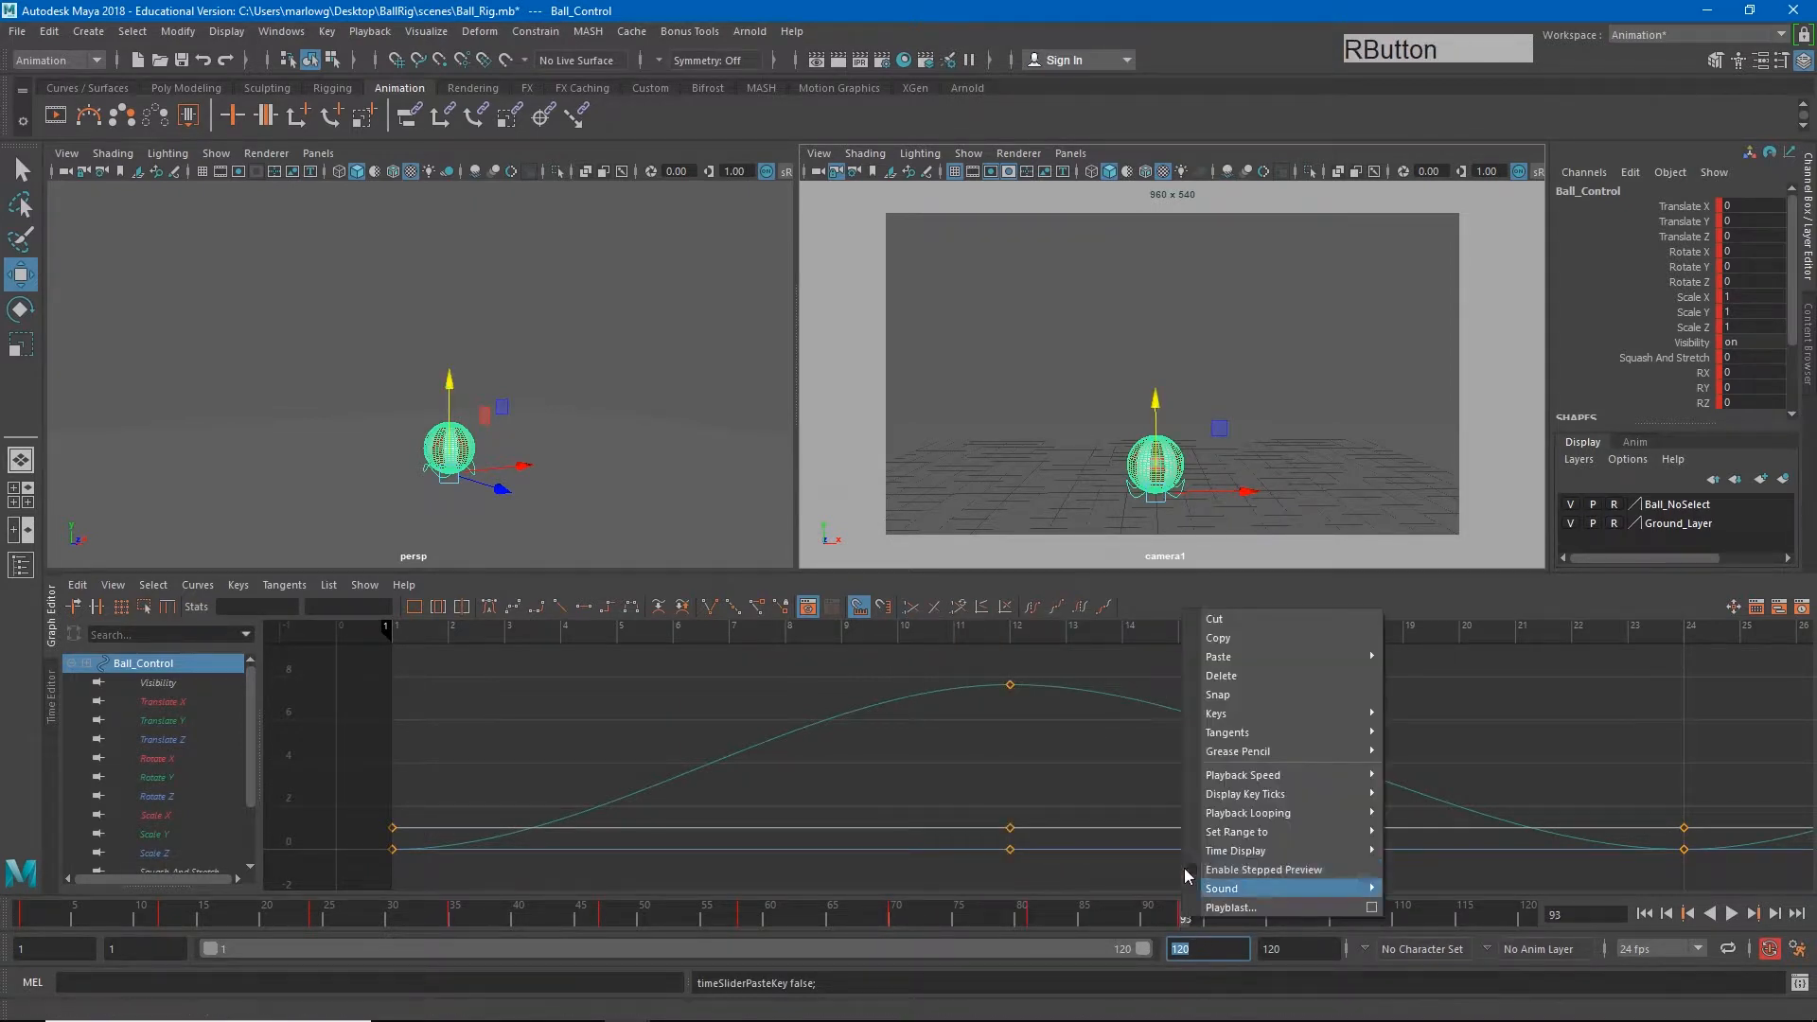
pyautogui.moveTo(1249, 657)
pyautogui.click(1460, 672)
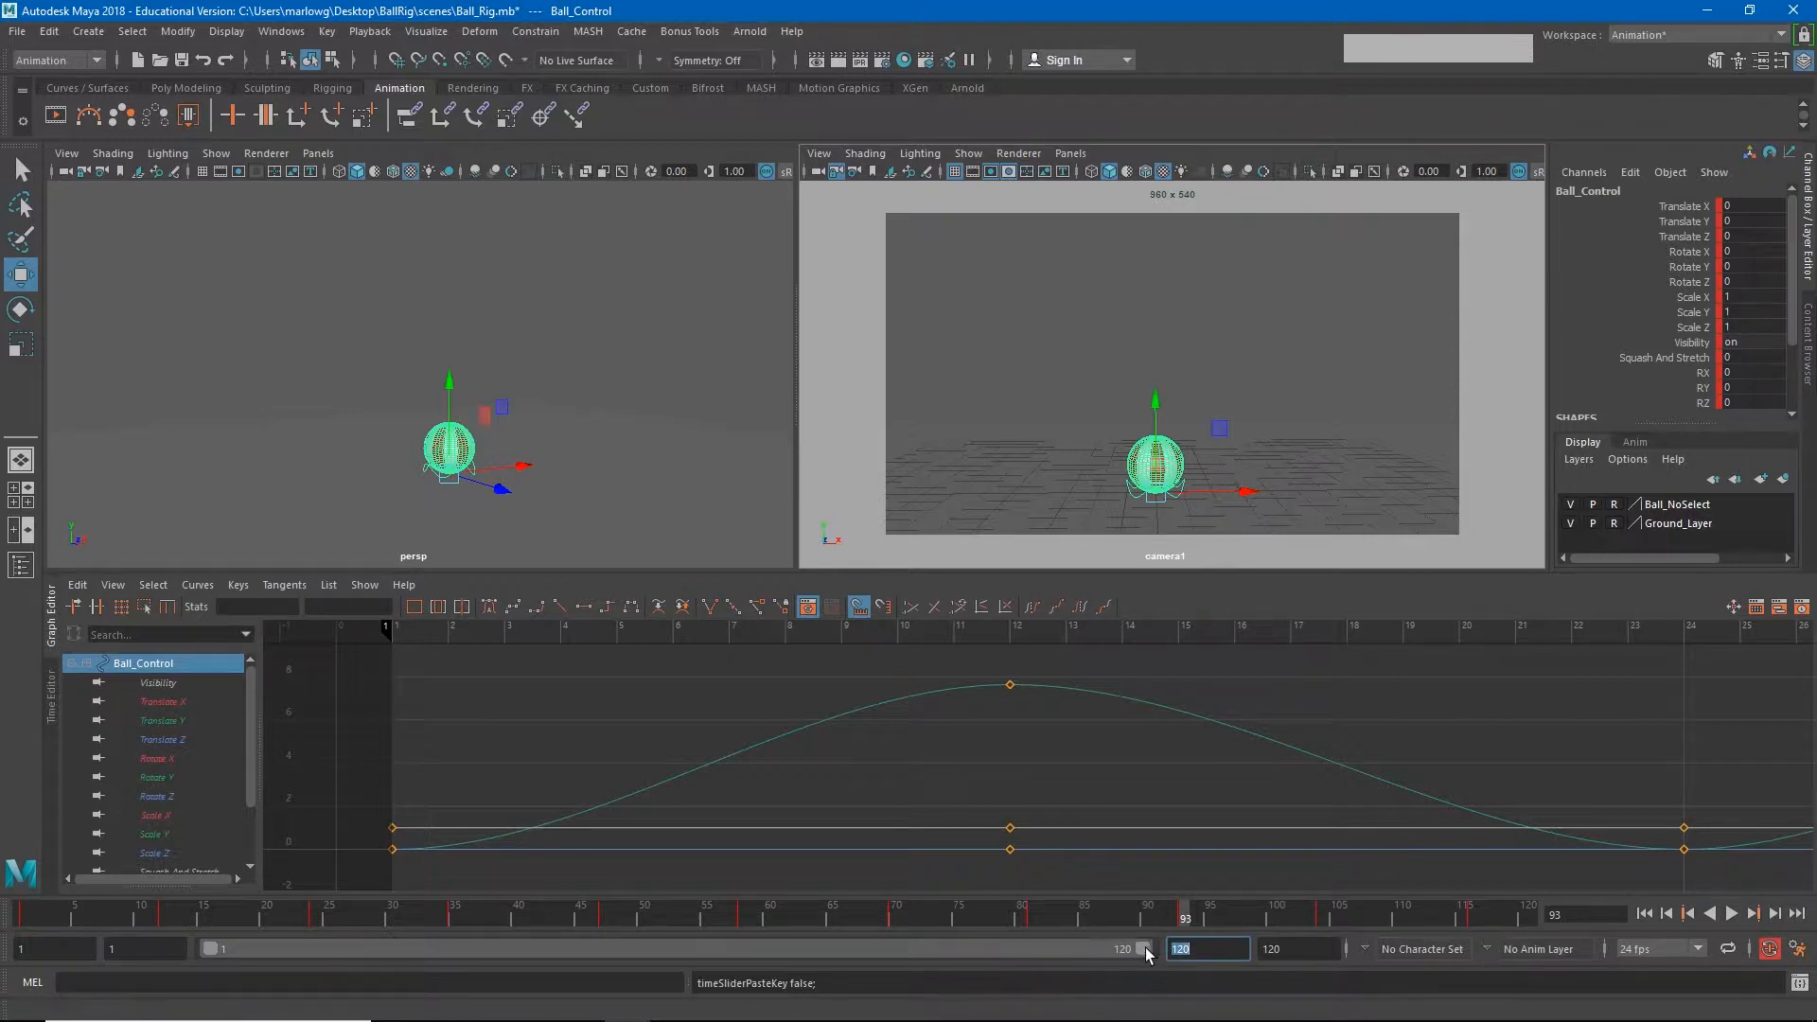
# Shorten the playback range to end at frame 116 and play back the repeated bounces with the ball deselected
pyautogui.moveTo(1142, 948); pyautogui.dragTo(1114, 948)
pyautogui.click(1522, 925)
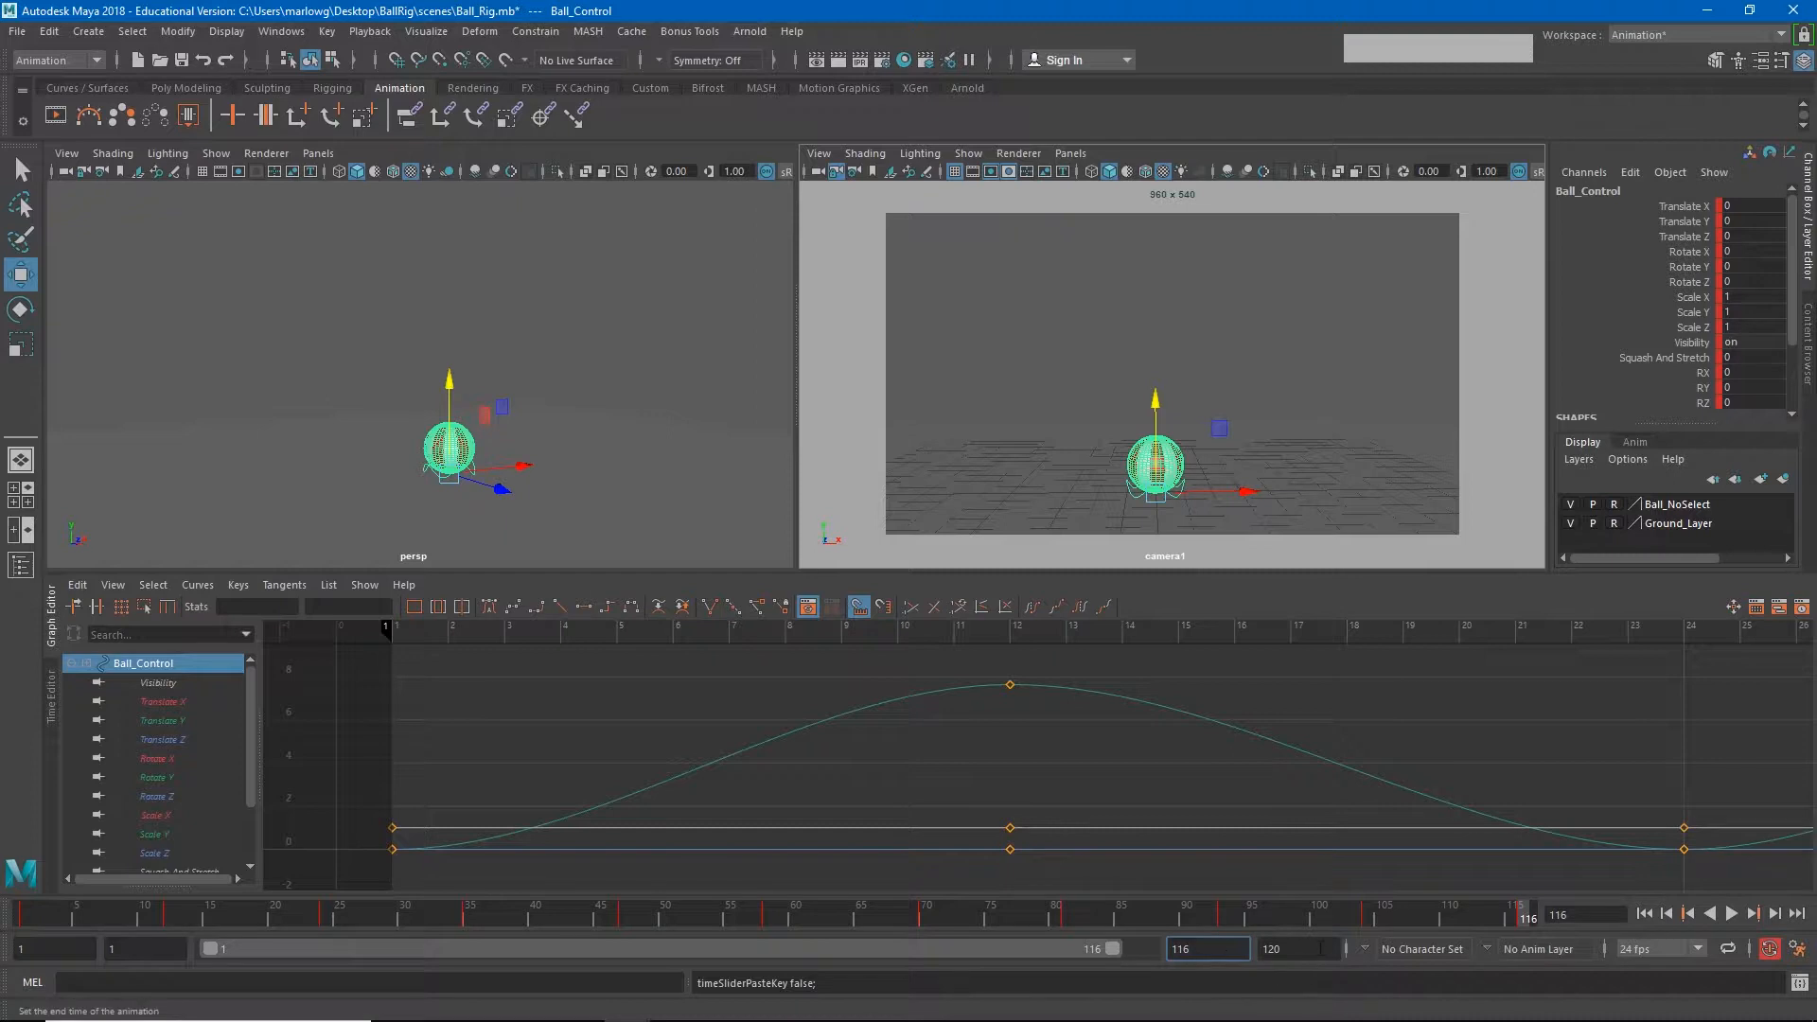
pyautogui.click(1731, 913)
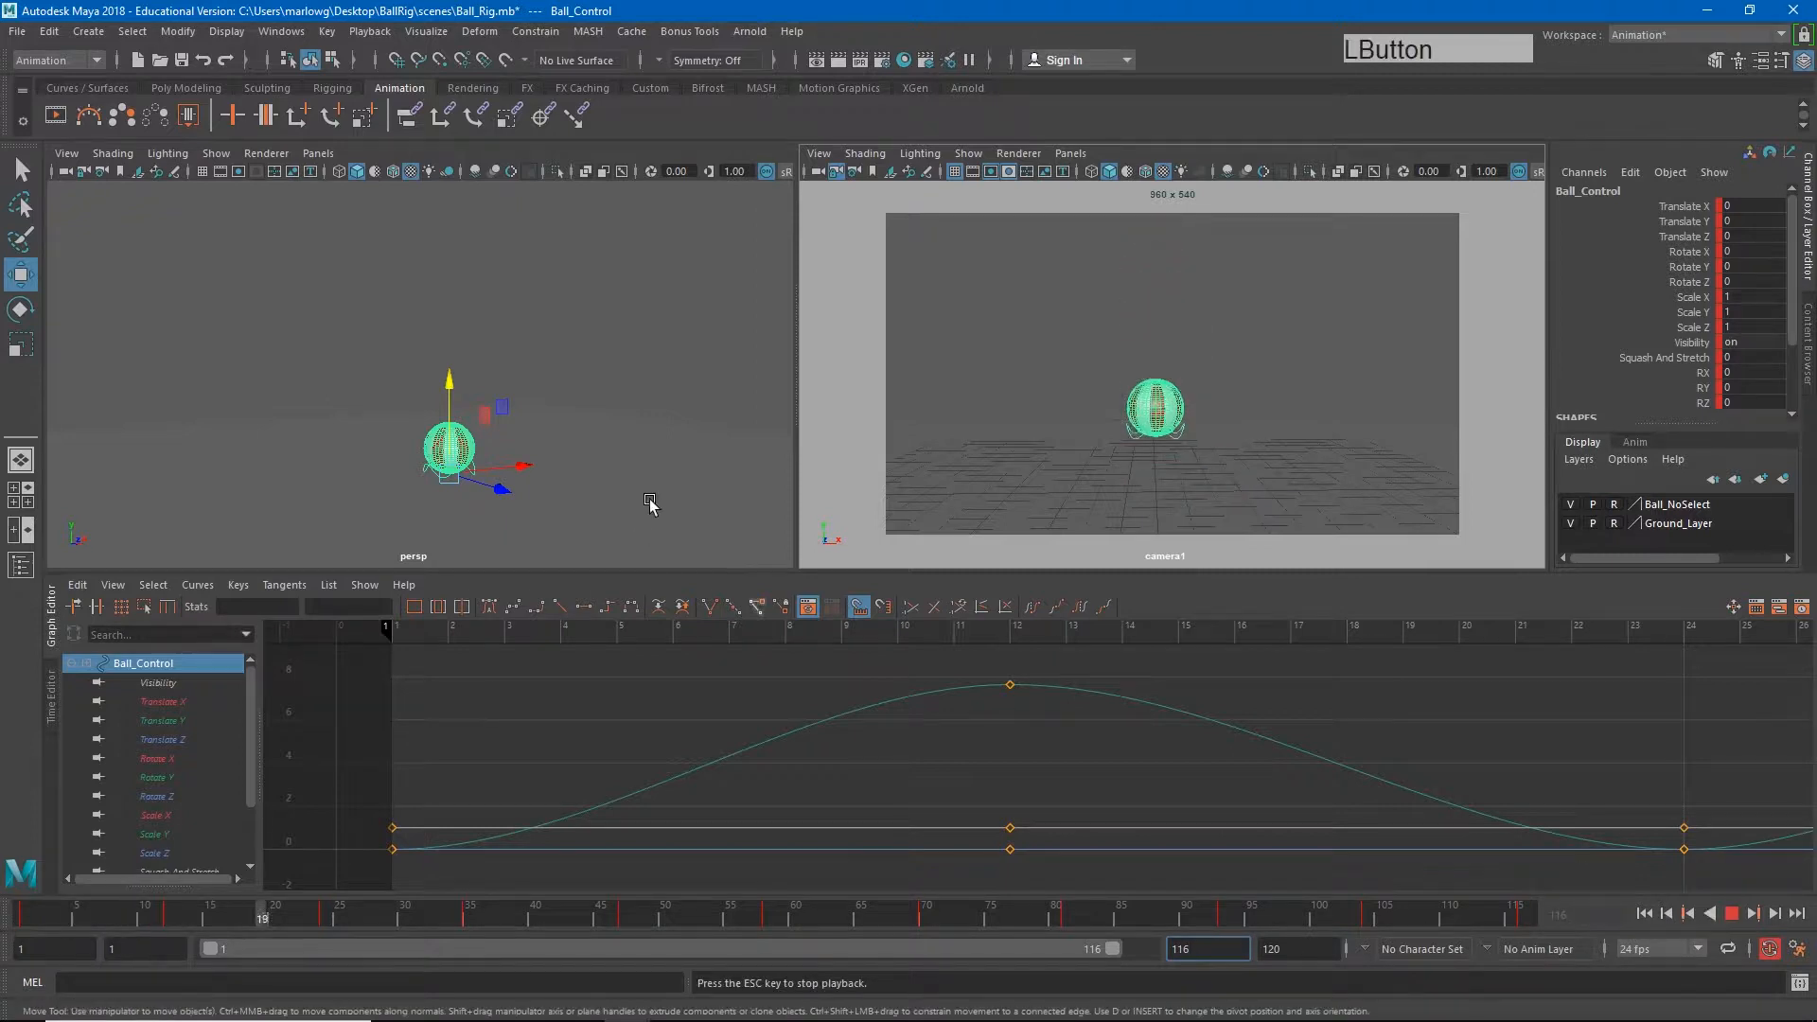
pyautogui.click(625, 434)
pyautogui.click(1312, 422)
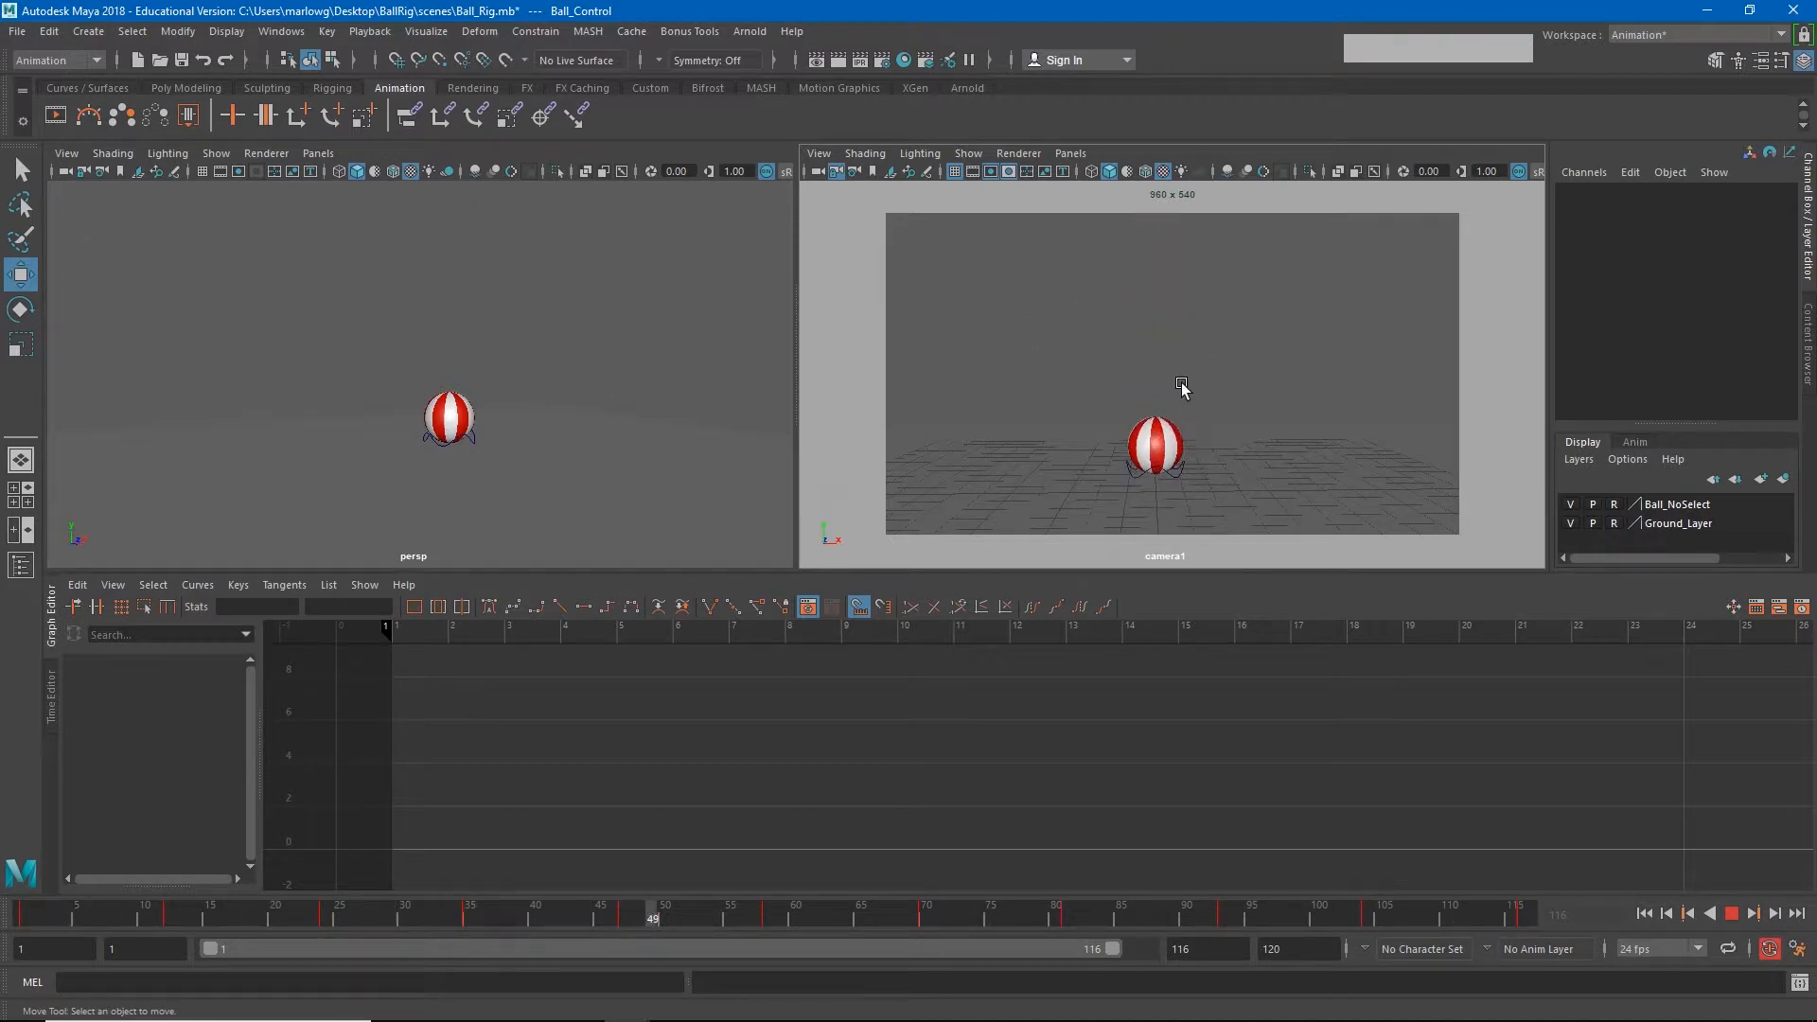
# Compare the playing bounce in the perspective view and the camera view, and stop playback
pyautogui.click(698, 396)
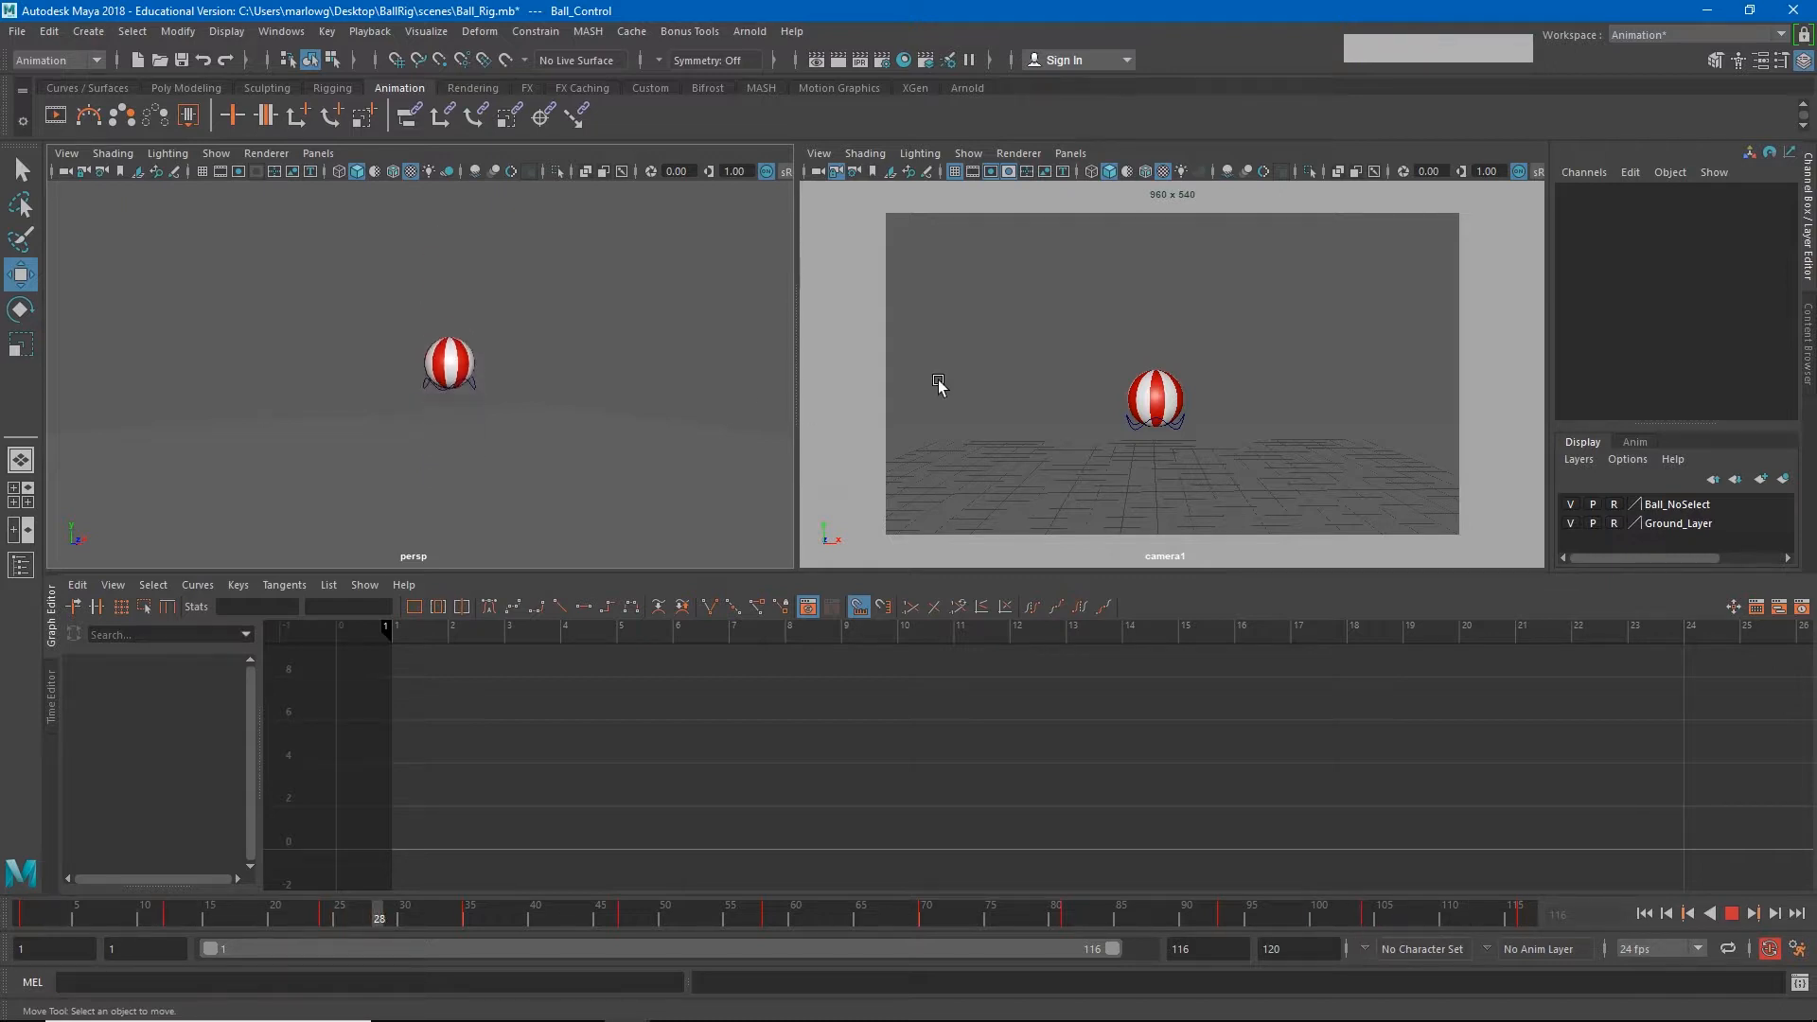
pyautogui.click(1015, 392)
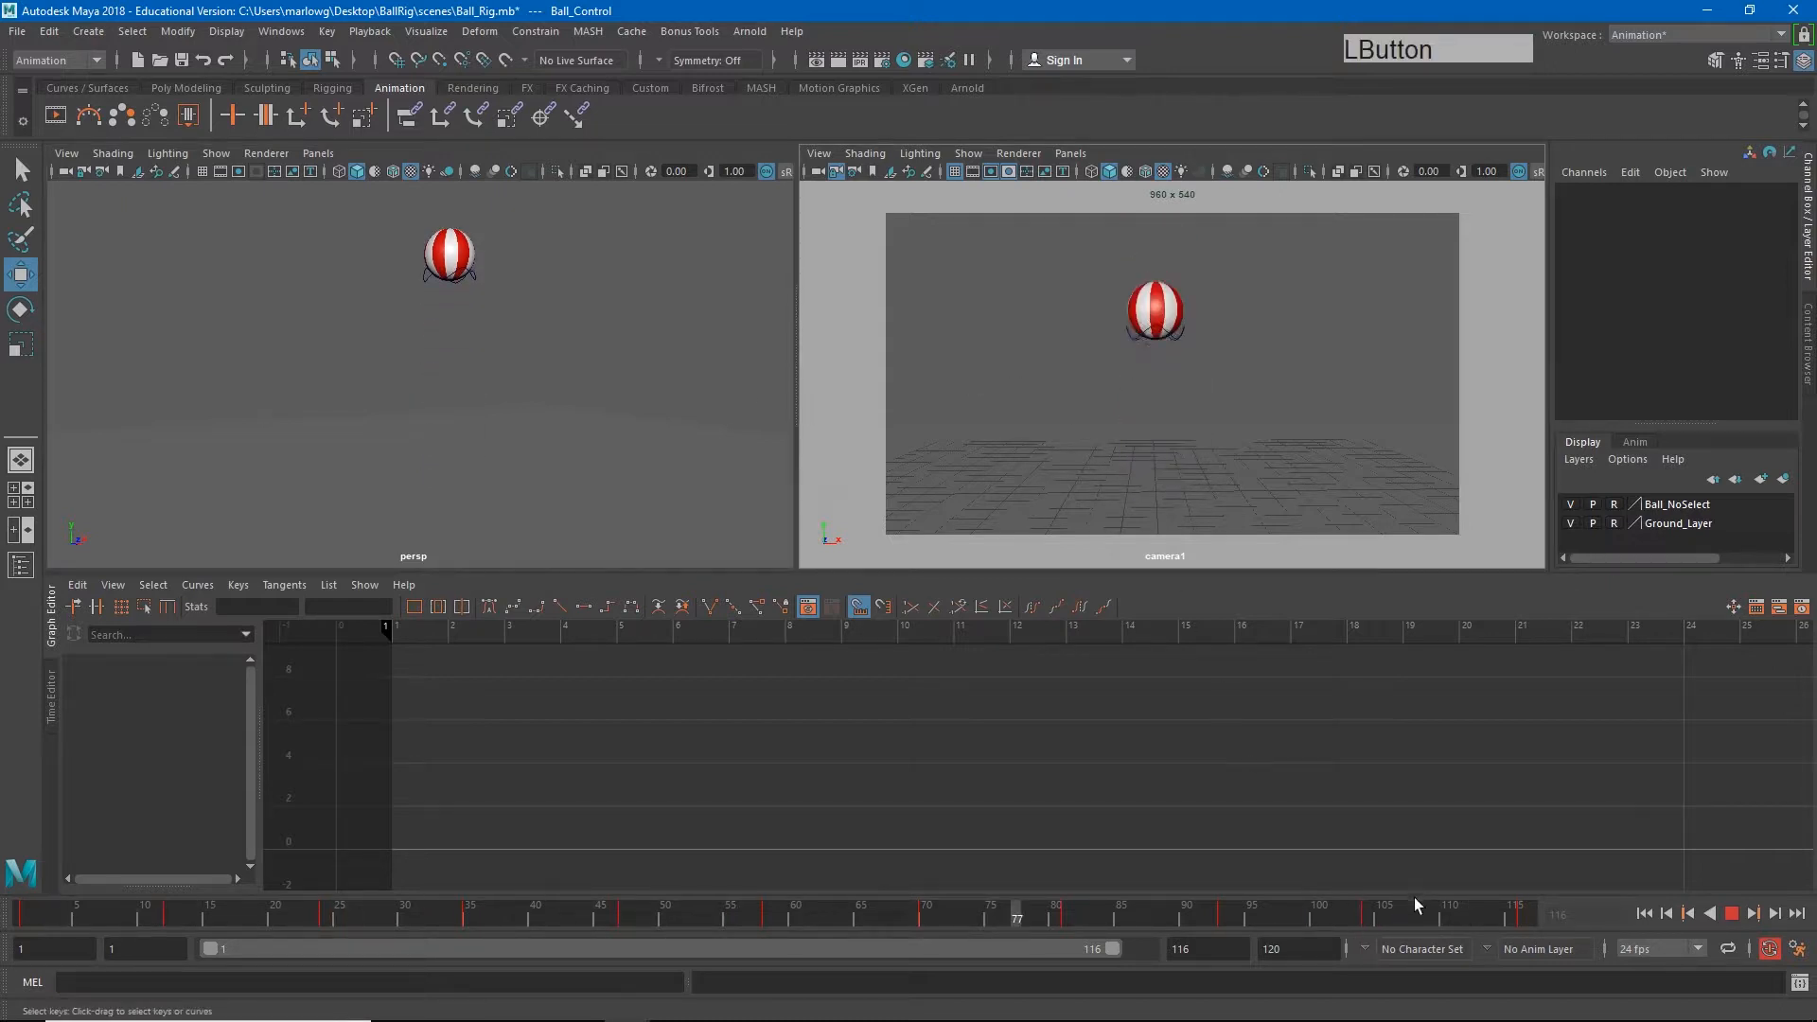
pyautogui.click(1729, 914)
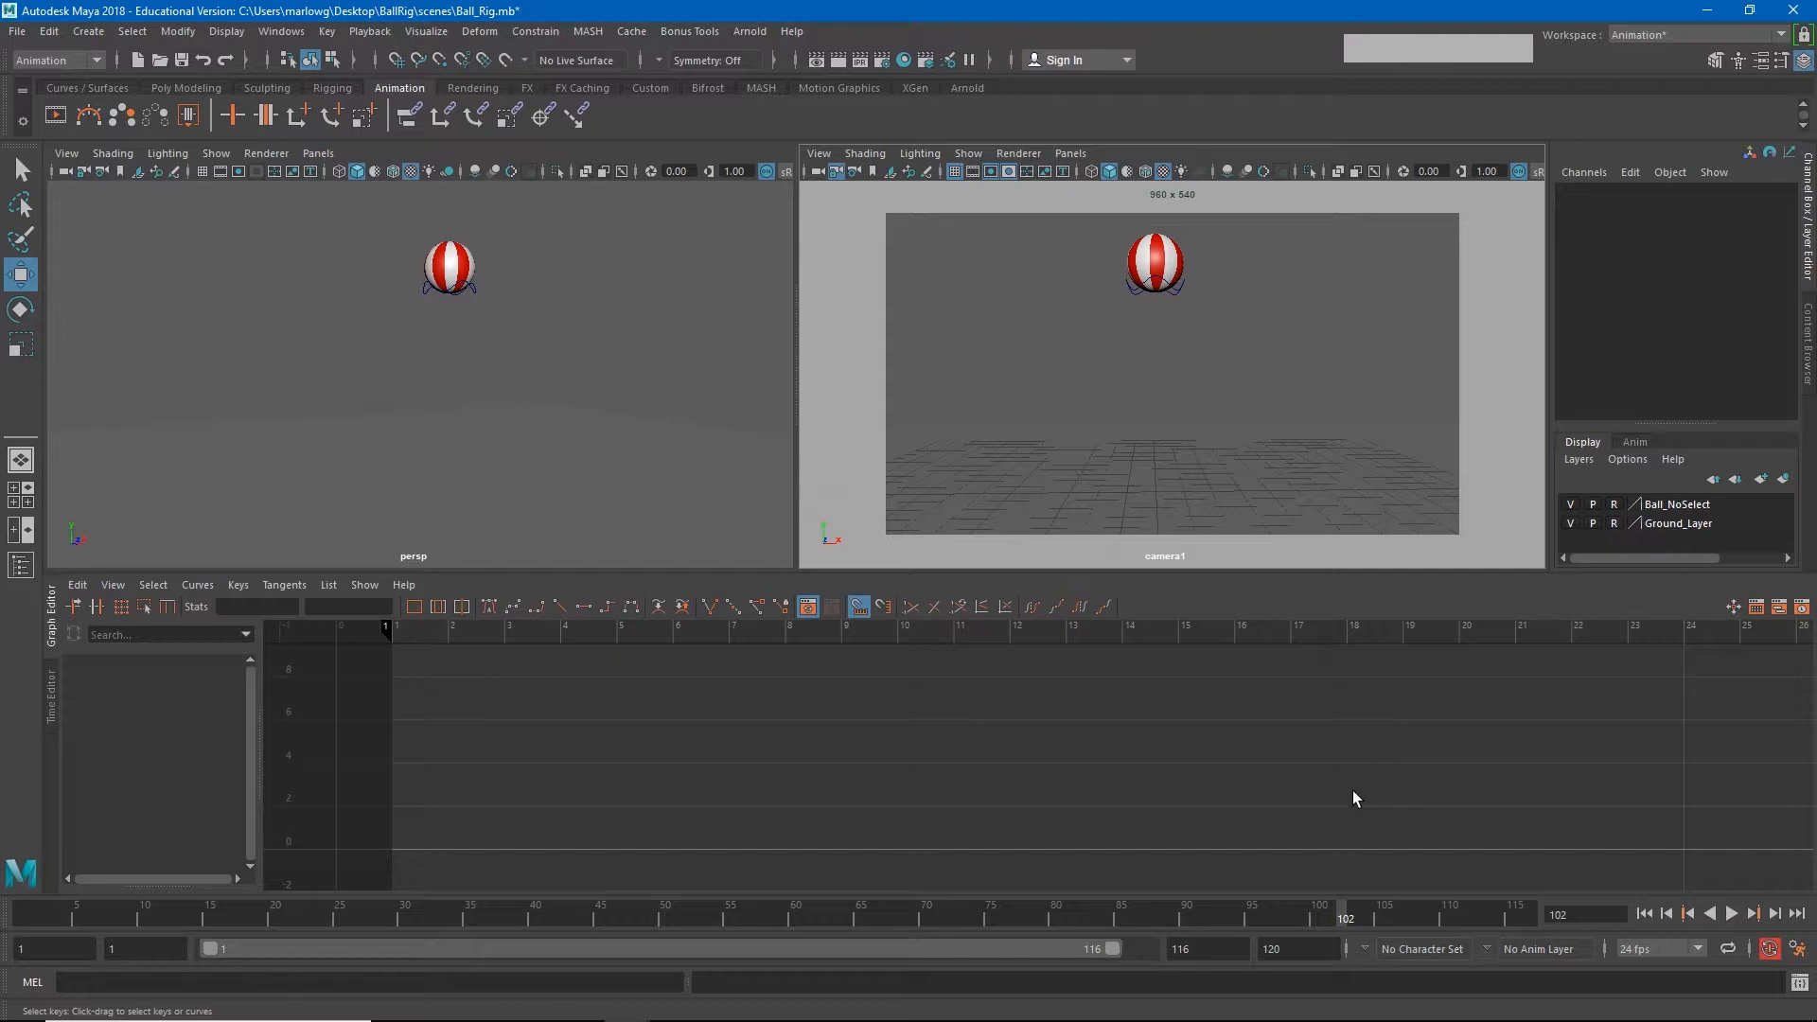
# Set the time slider's playback Update view preference to All and save the preferences
pyautogui.click(281, 31)
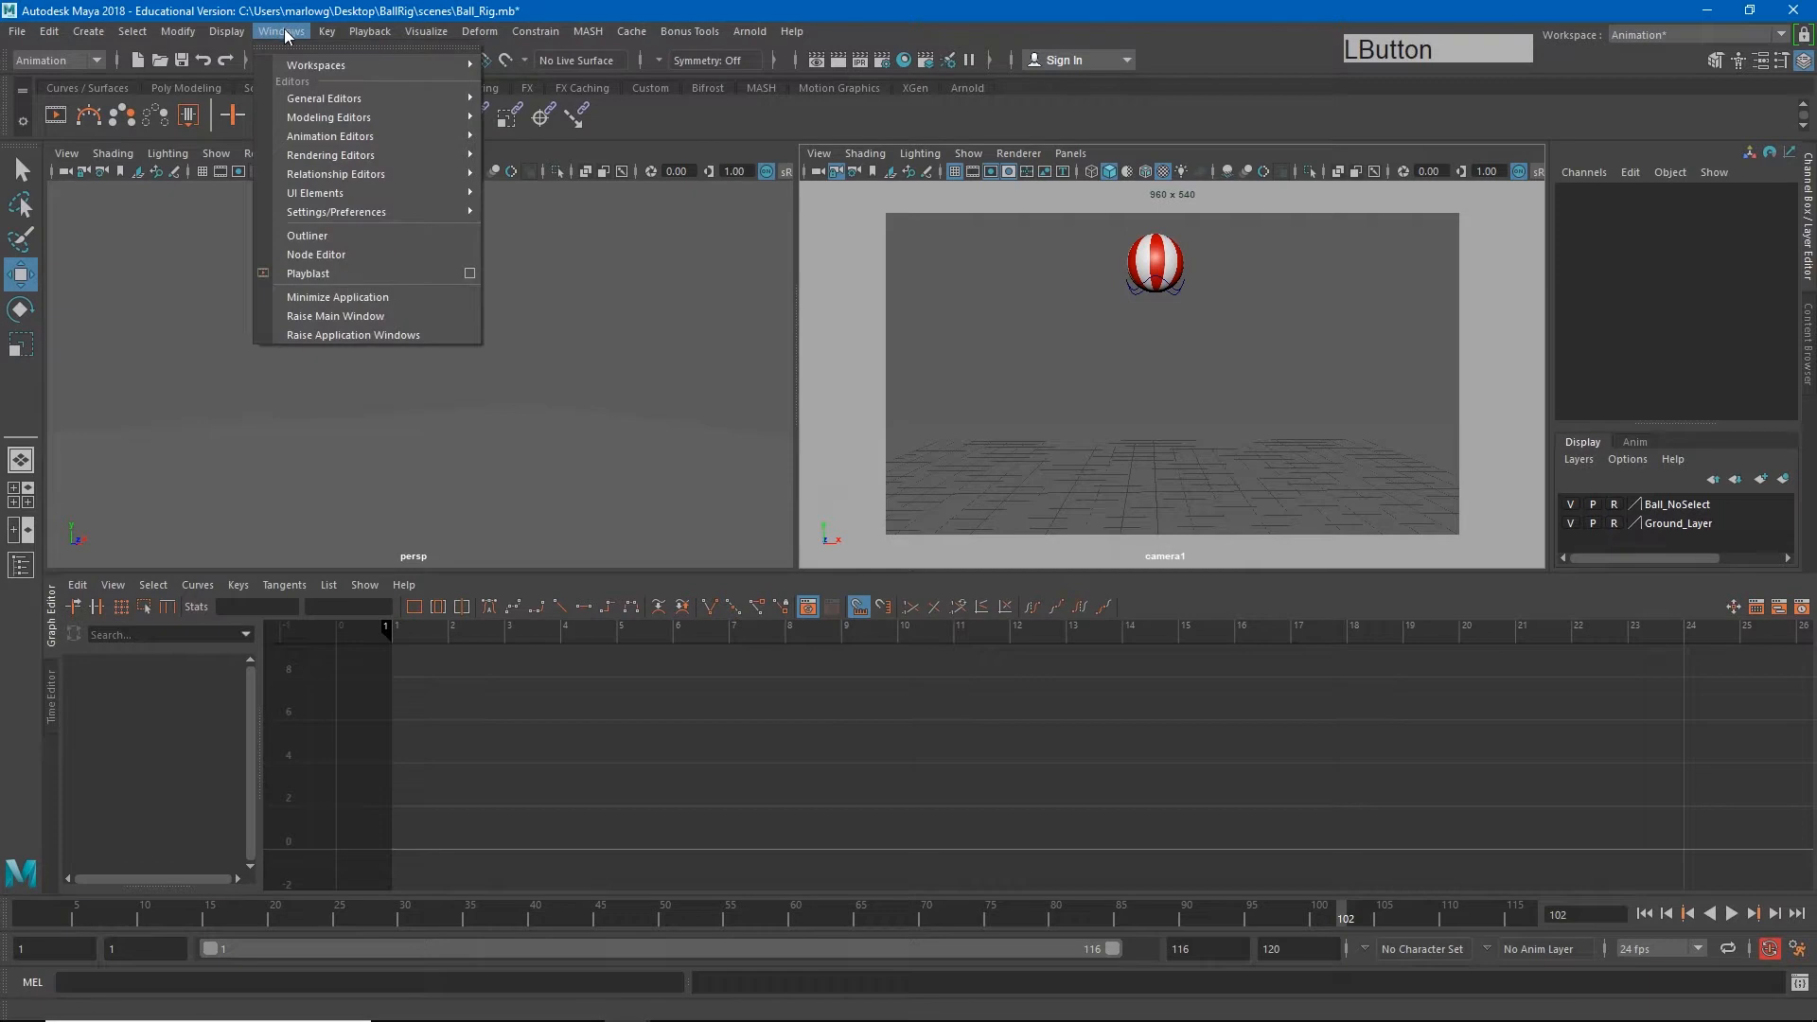
pyautogui.moveTo(350, 213)
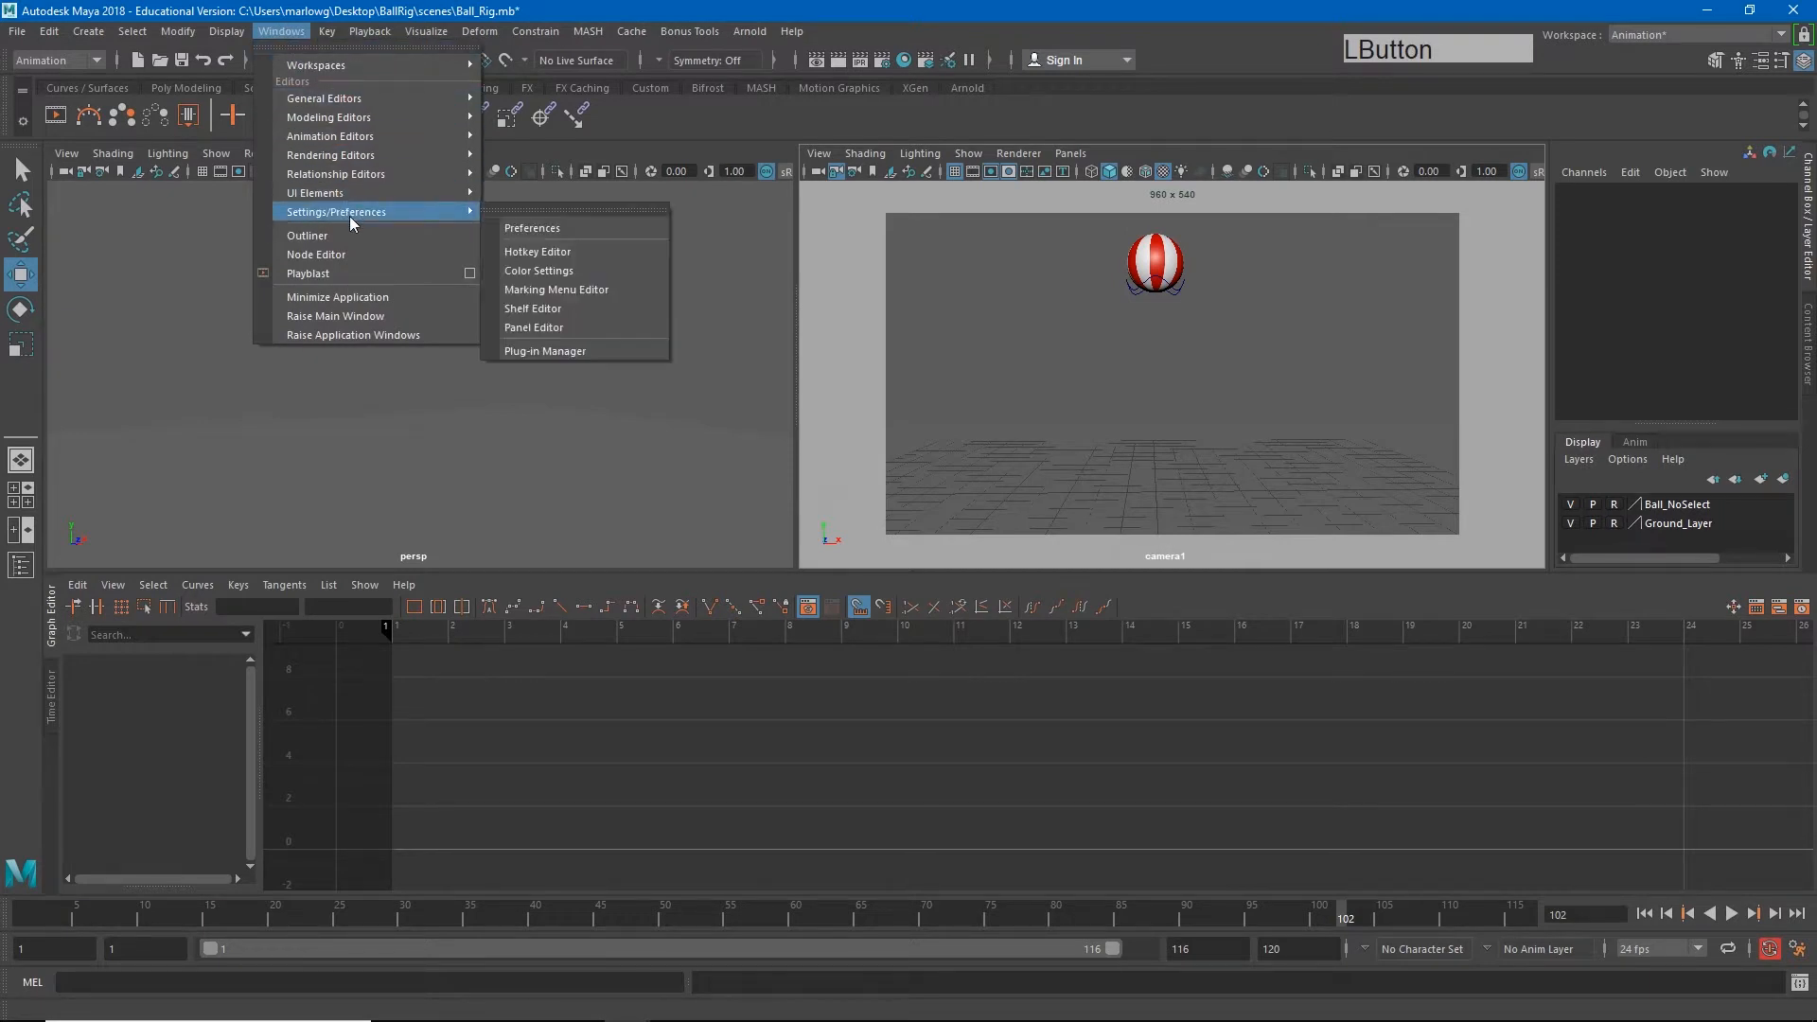
pyautogui.click(518, 228)
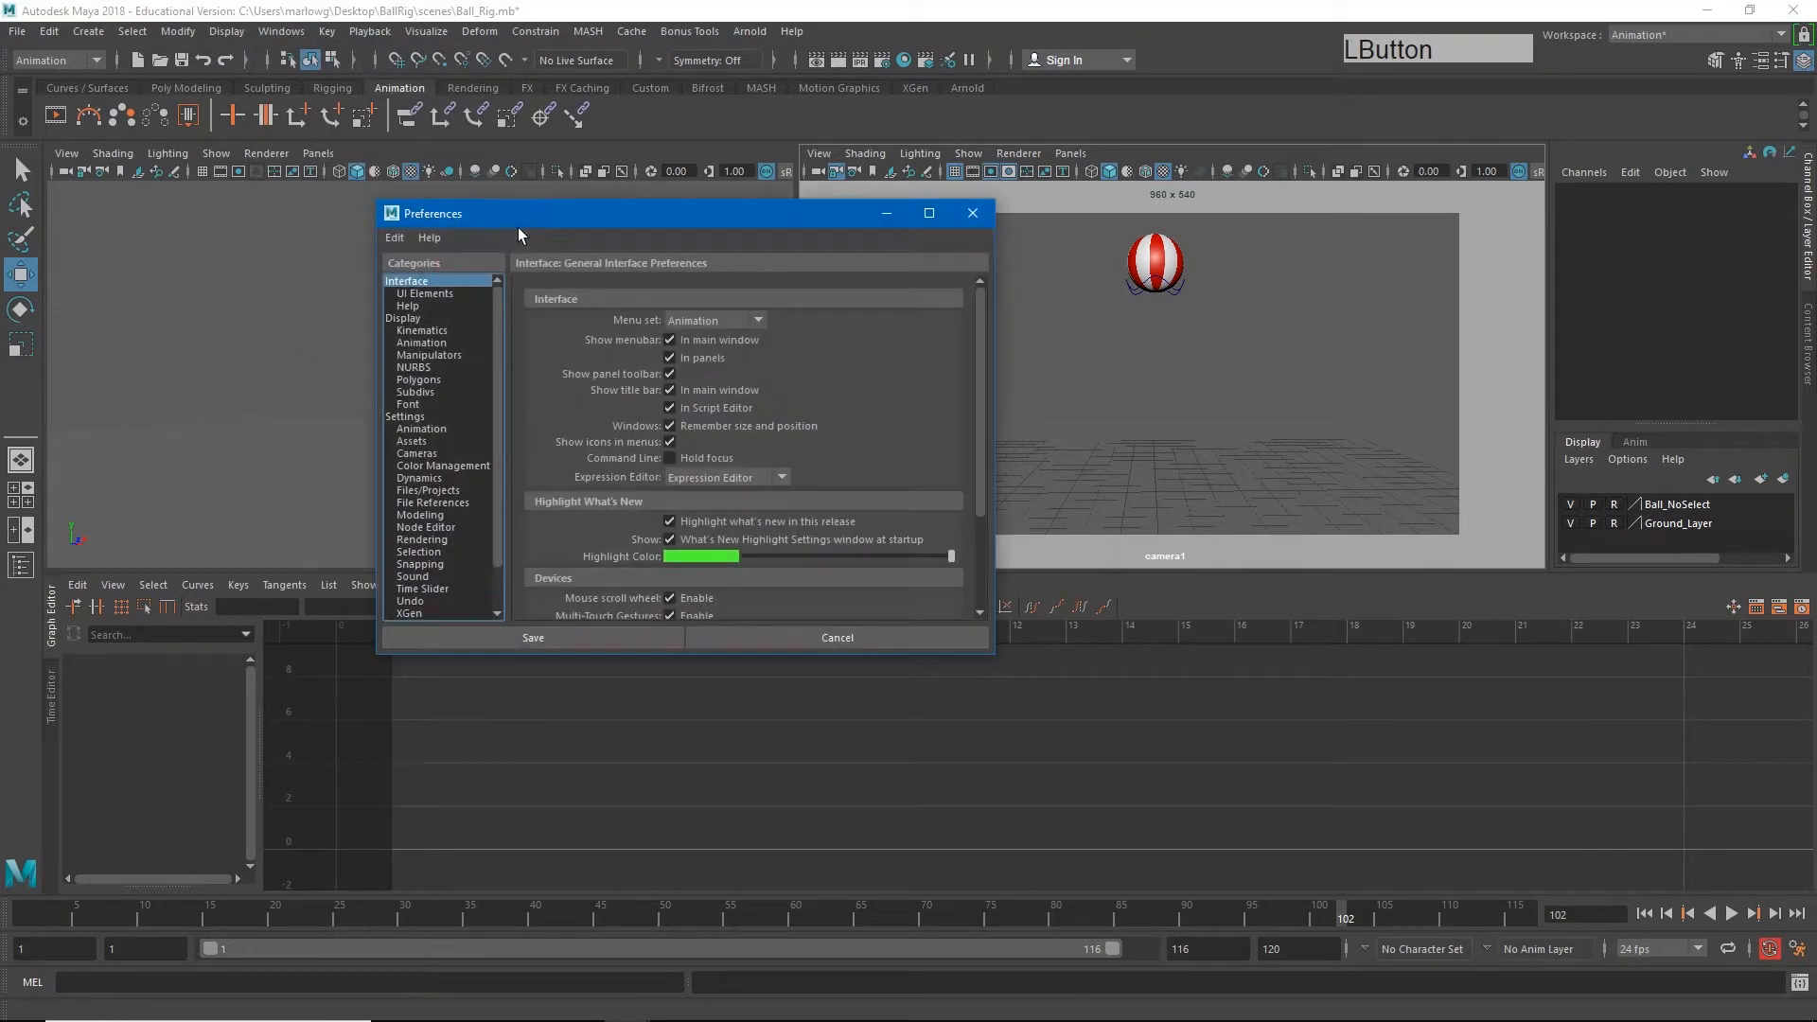
pyautogui.click(434, 587)
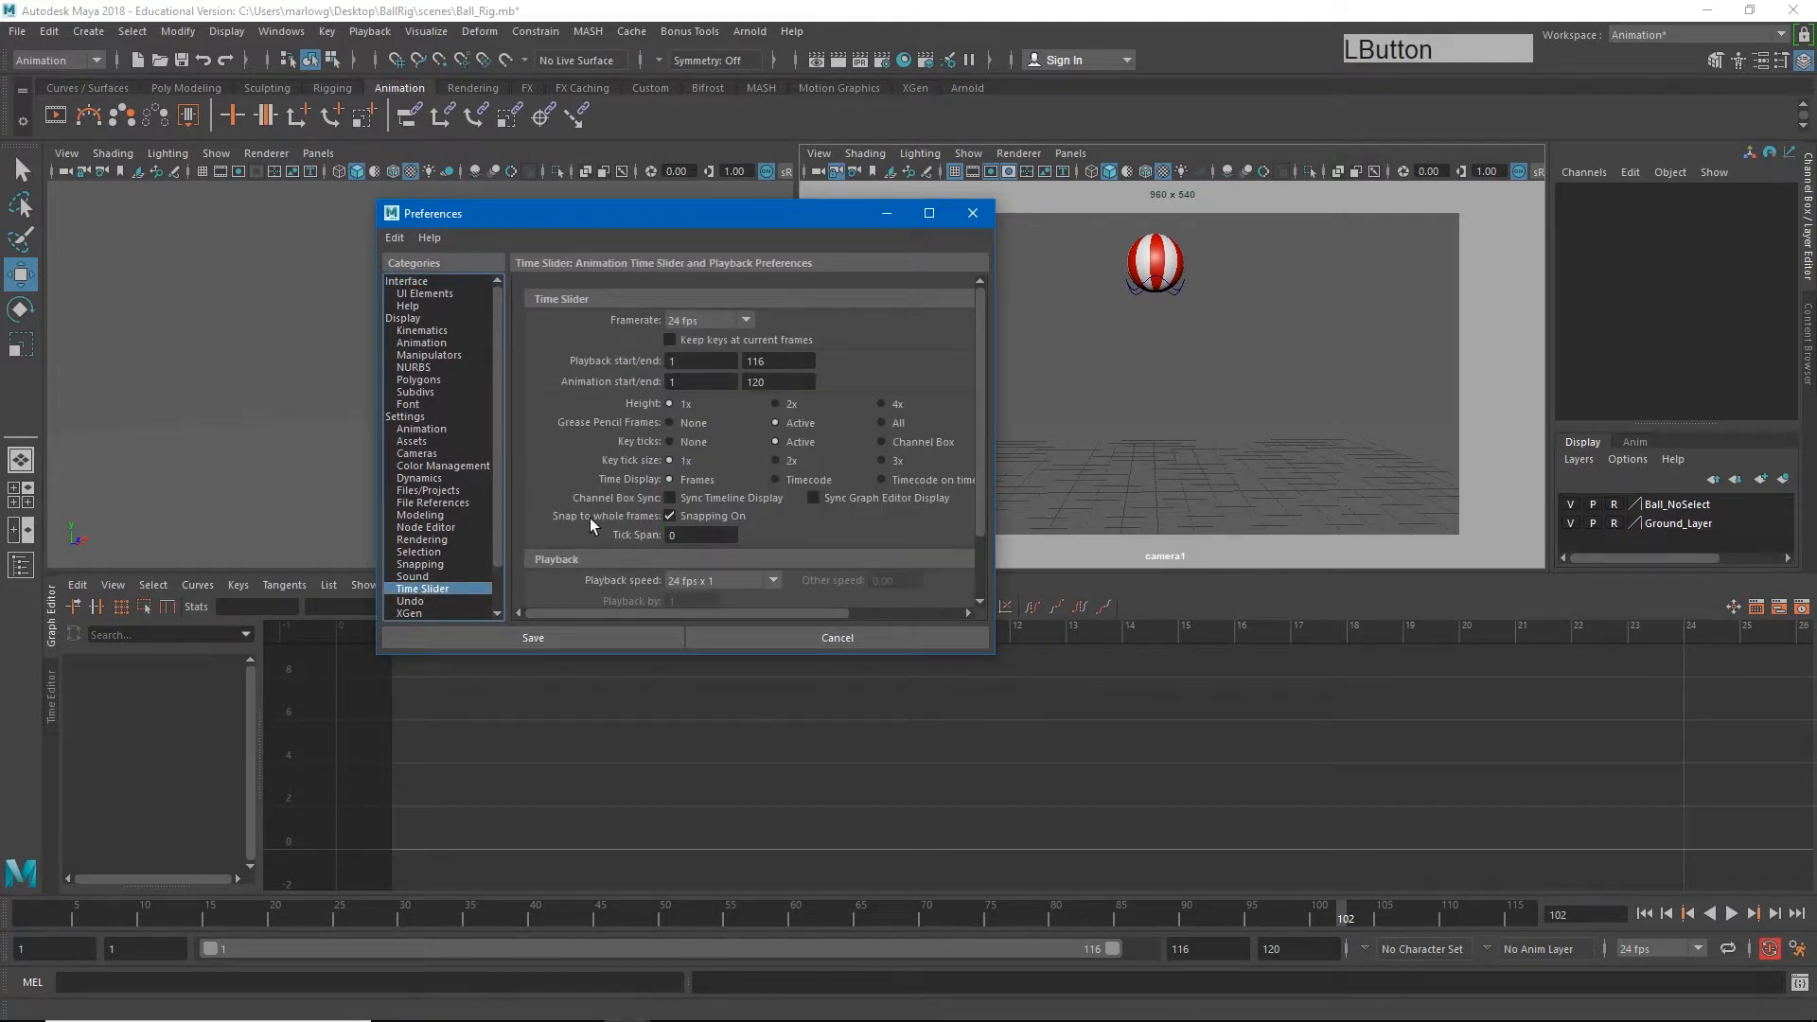
pyautogui.scroll(-1, 592, 525)
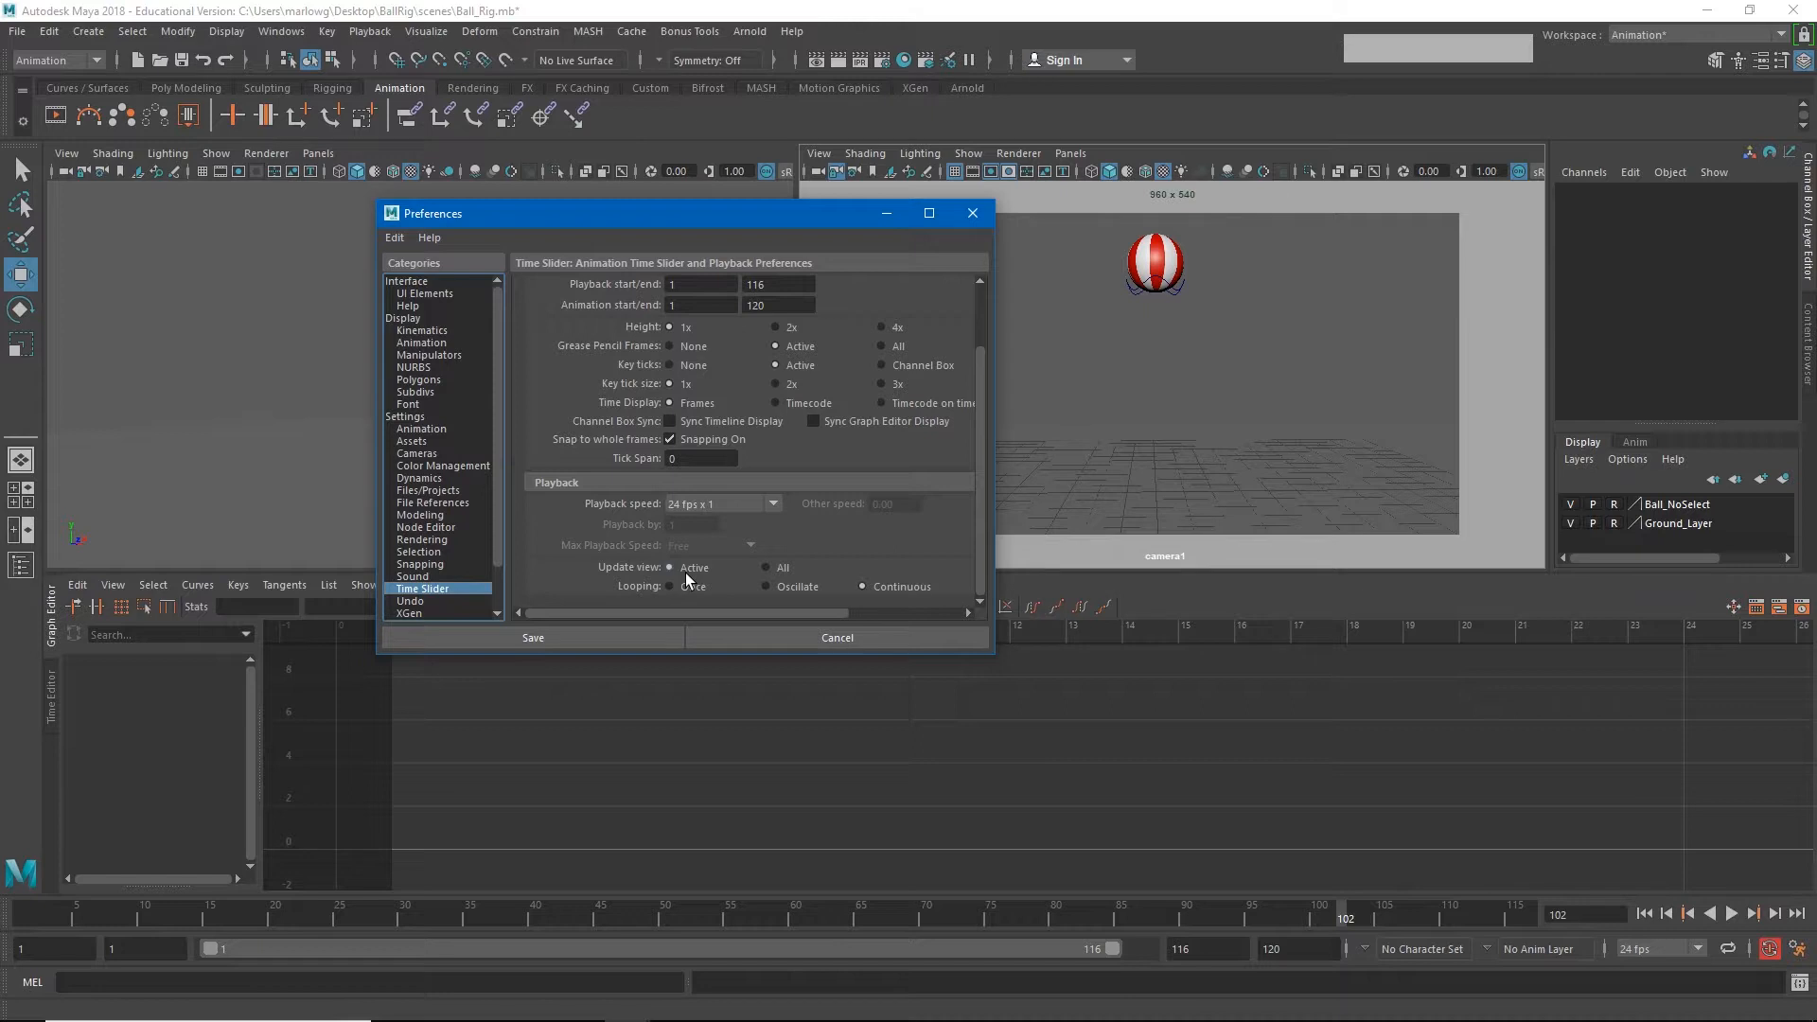
pyautogui.click(765, 567)
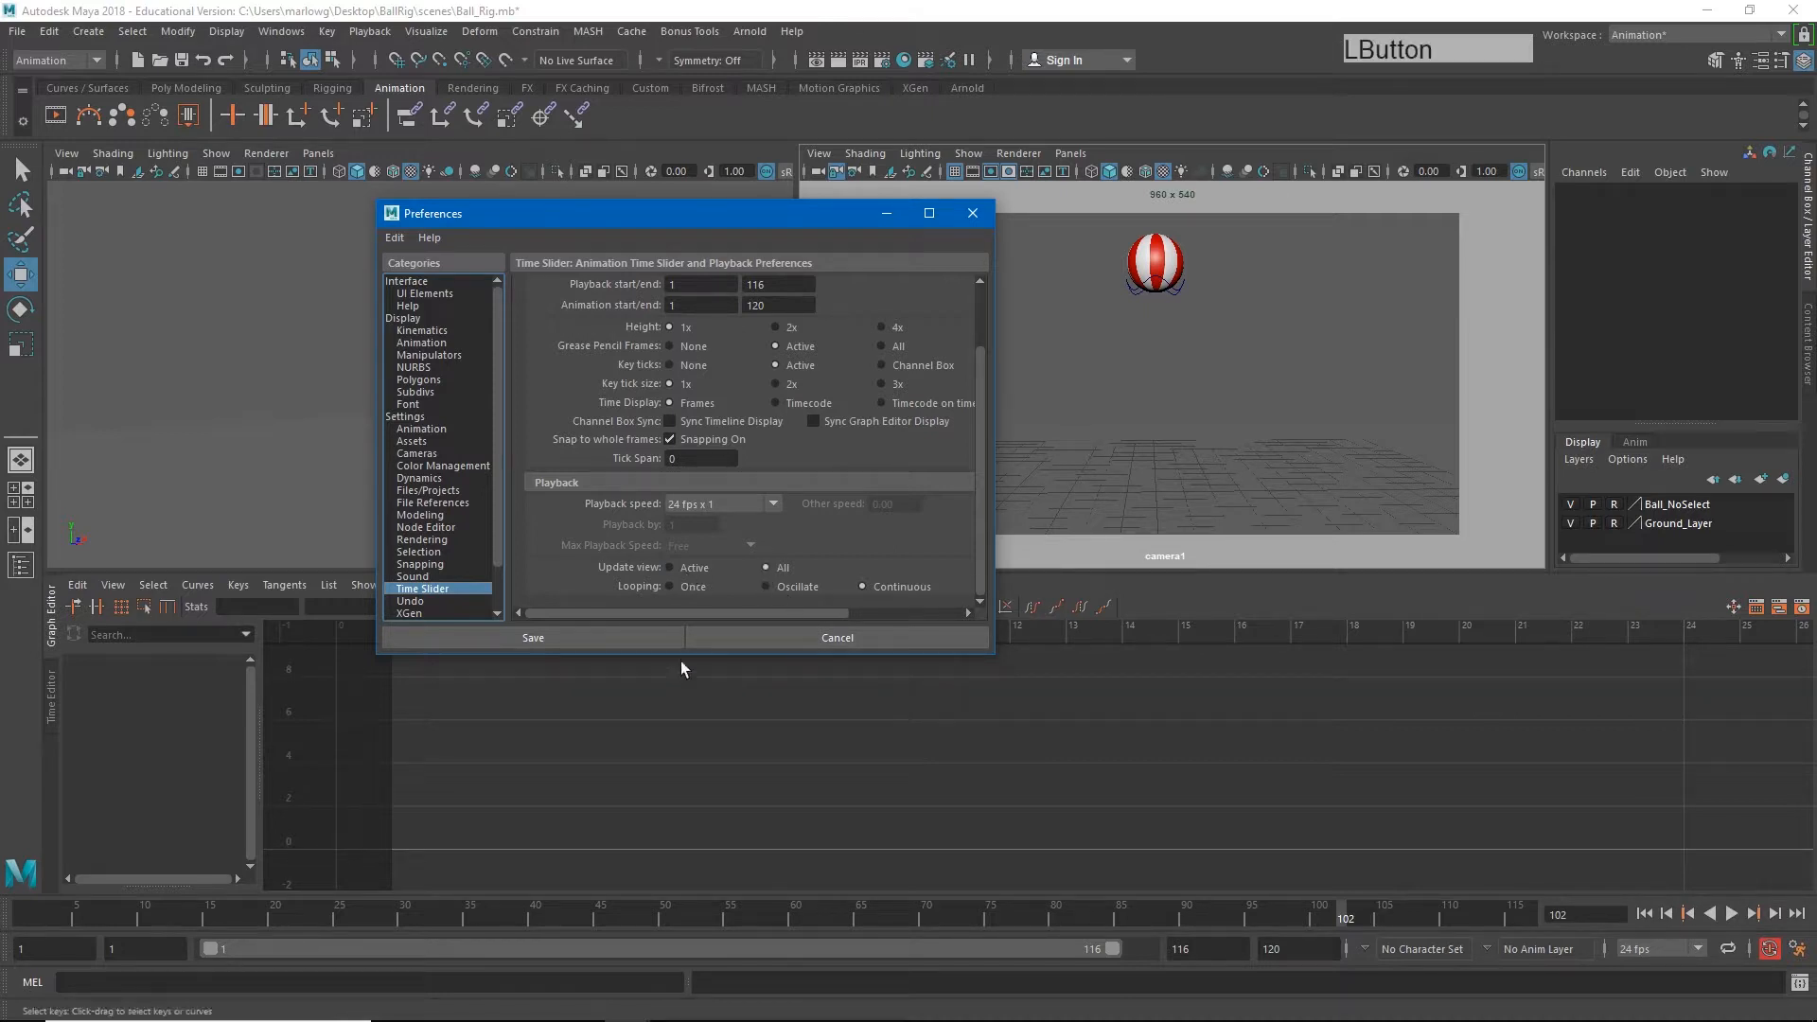
pyautogui.click(955, 632)
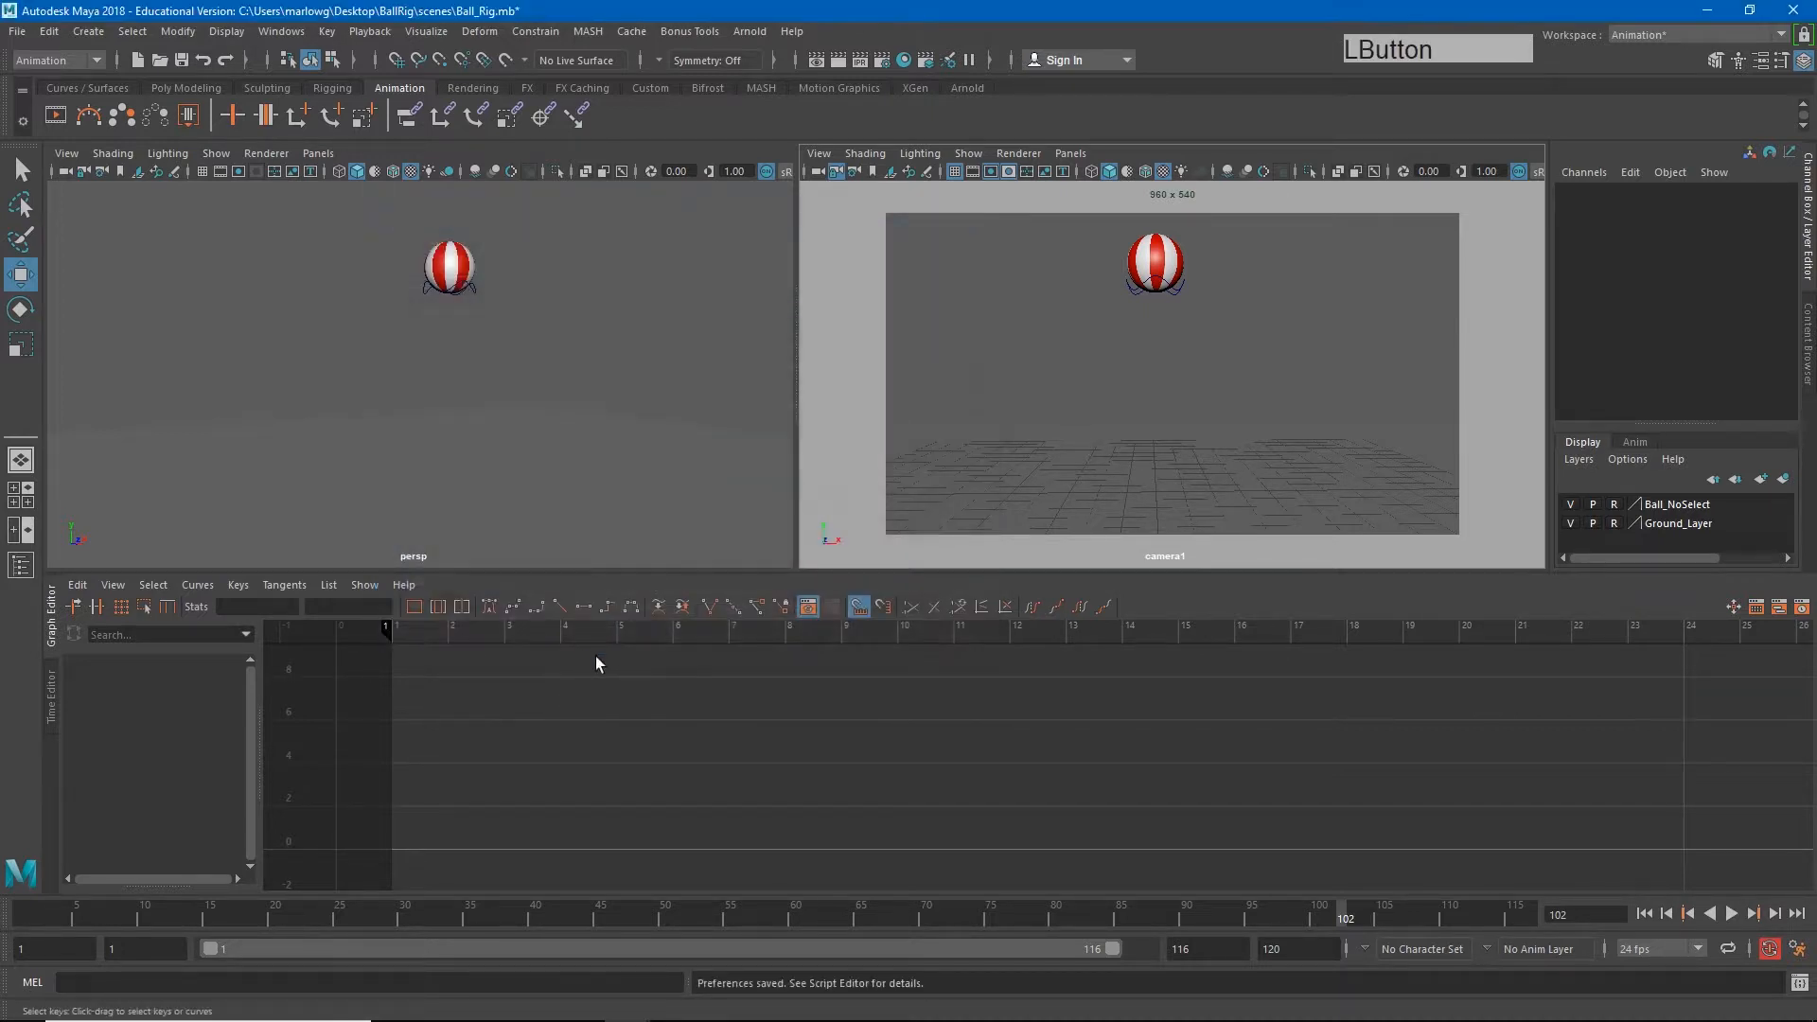
# Play the bounce in both views, stop it and return to frame 1
pyautogui.click(1731, 913)
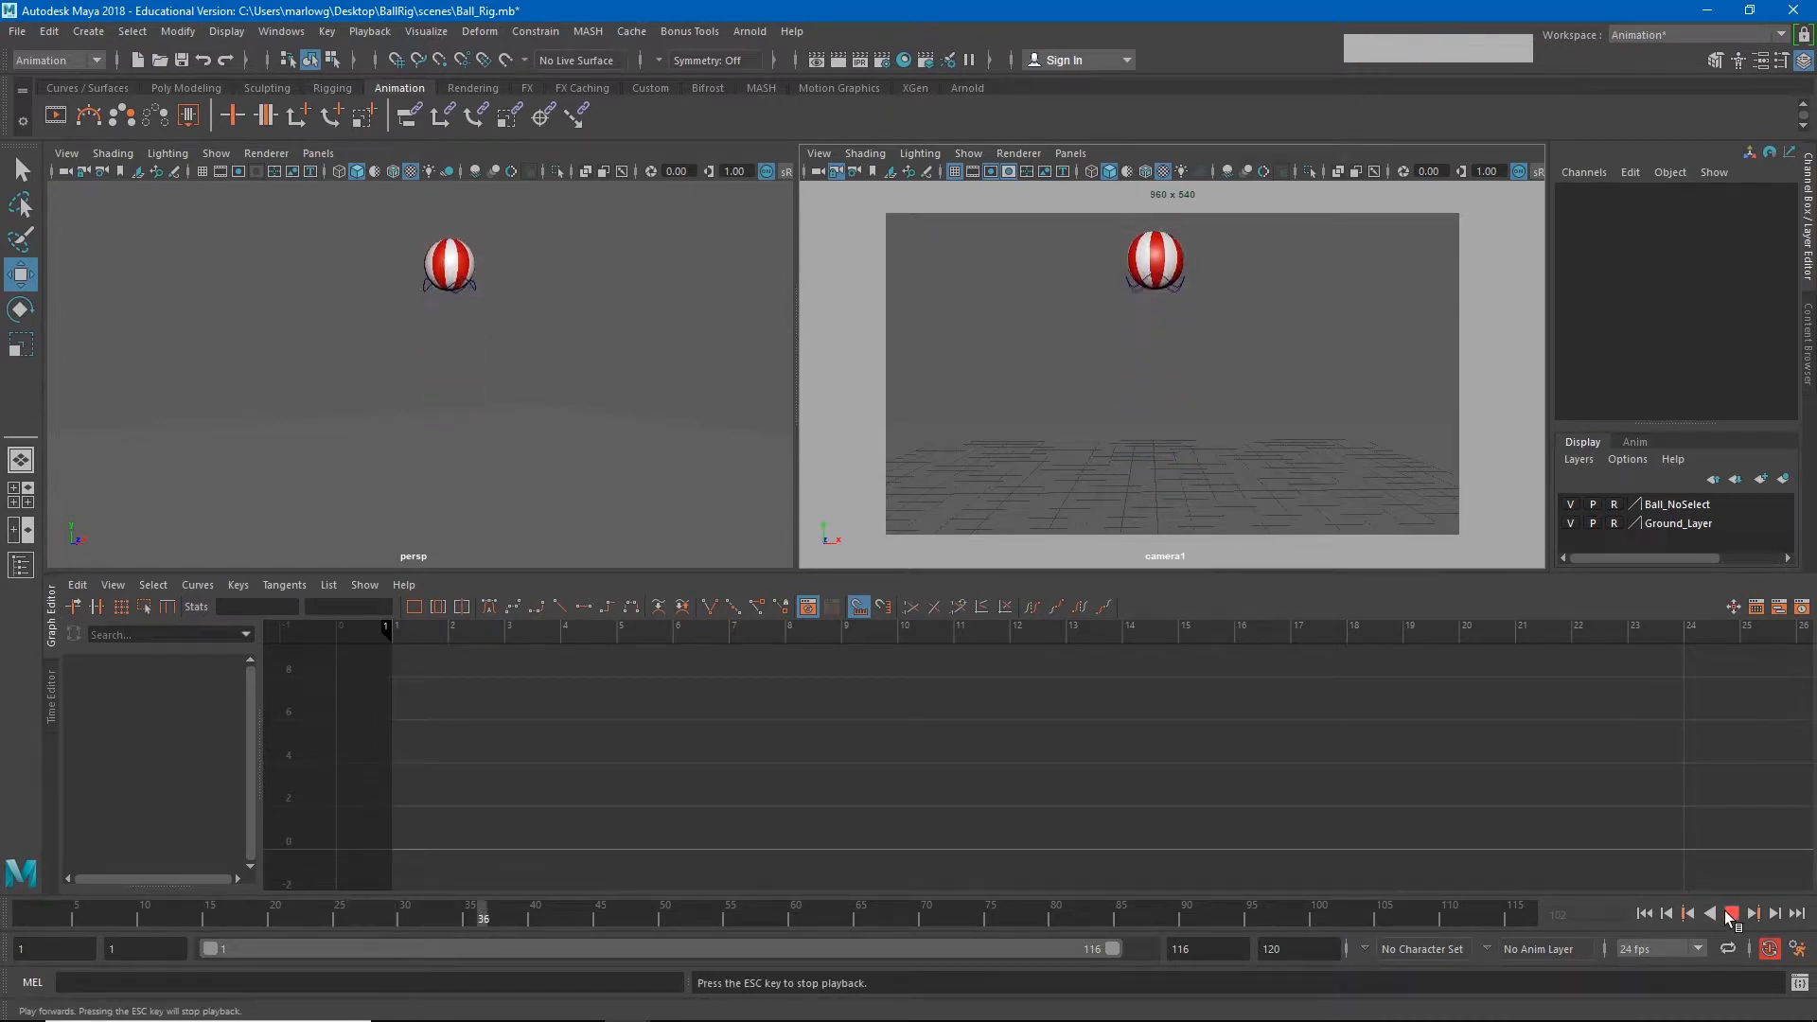
pyautogui.click(1730, 913)
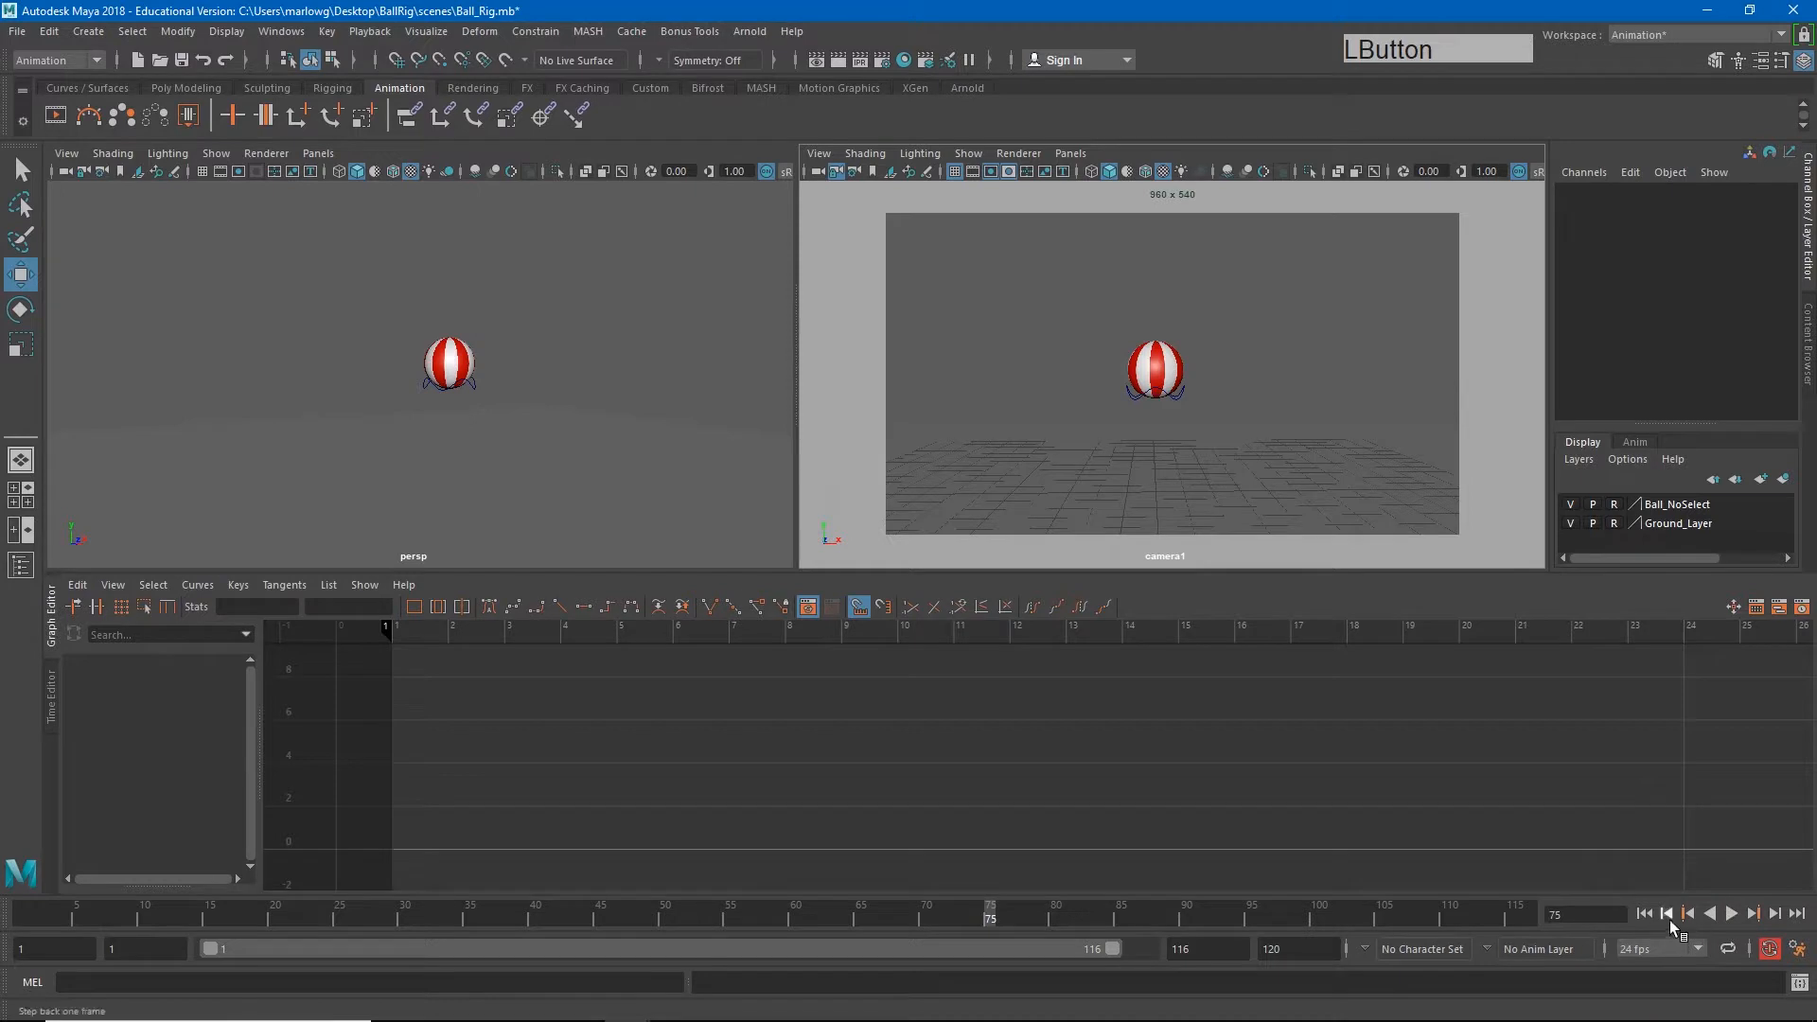
pyautogui.click(1643, 913)
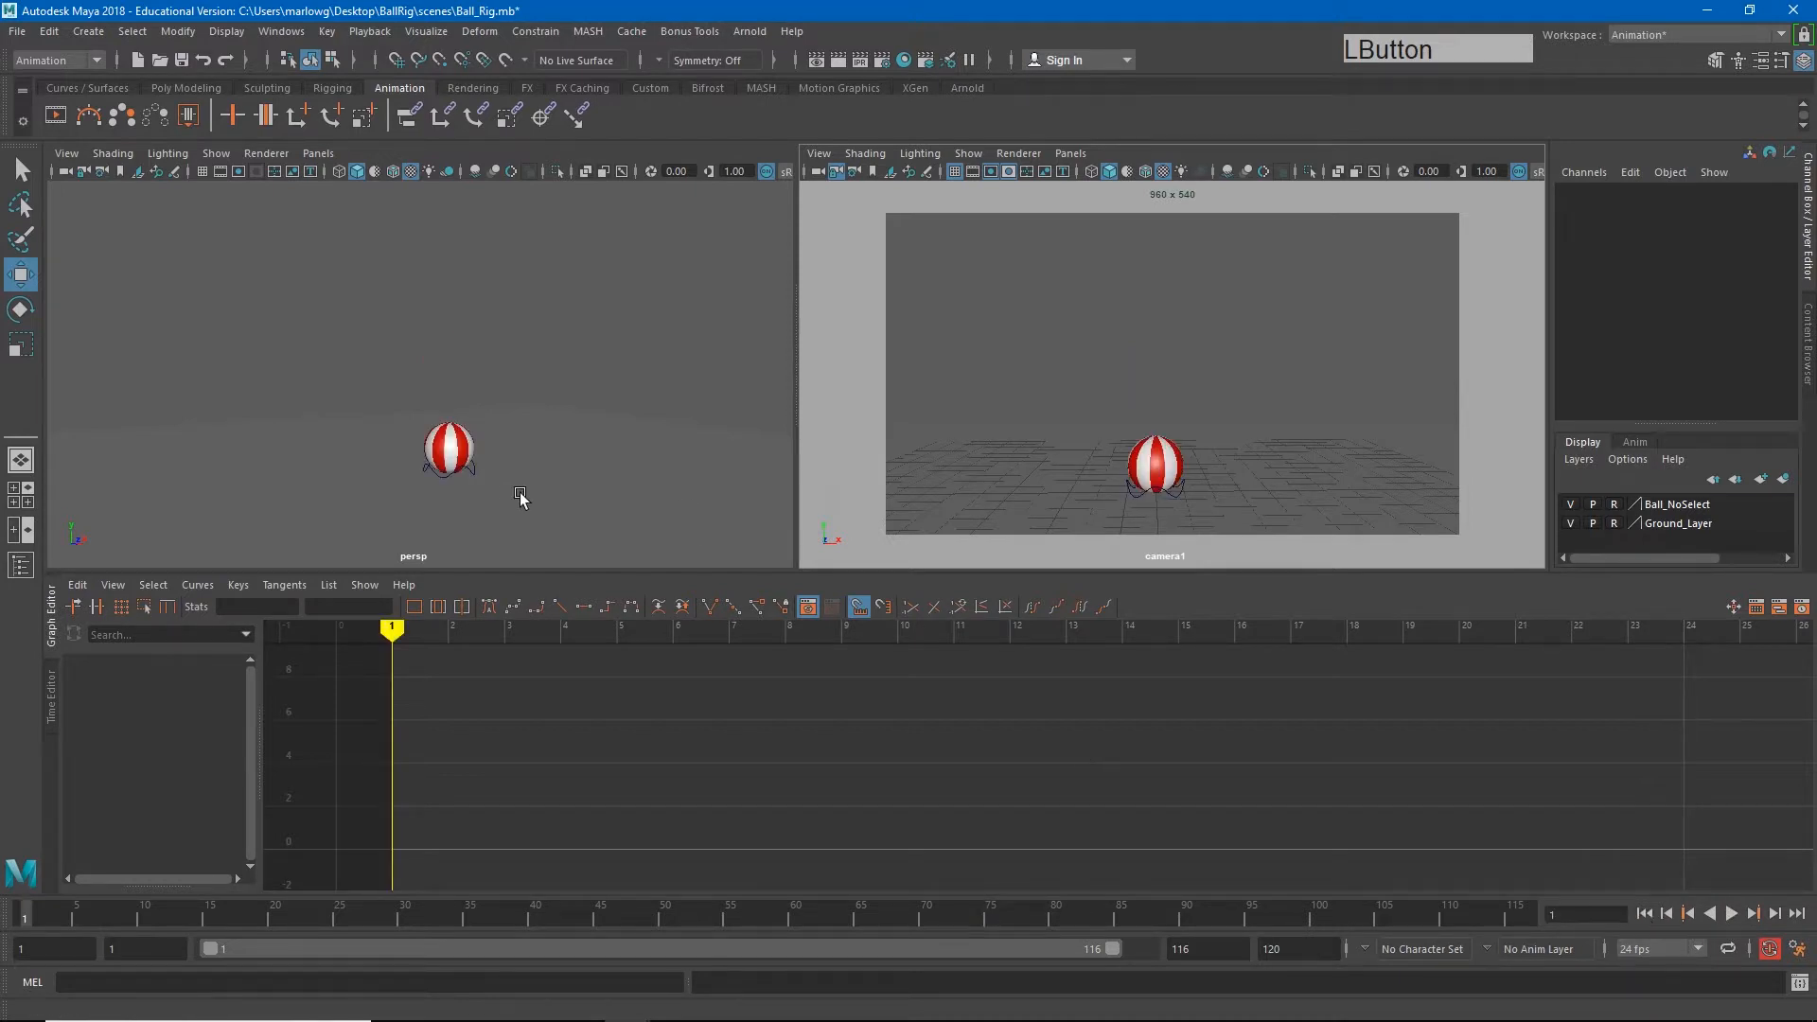
# Select Ball_Control and convert the curves of all its channels, from Ball_Control down to RZ, to weighted tangents
pyautogui.click(474, 474)
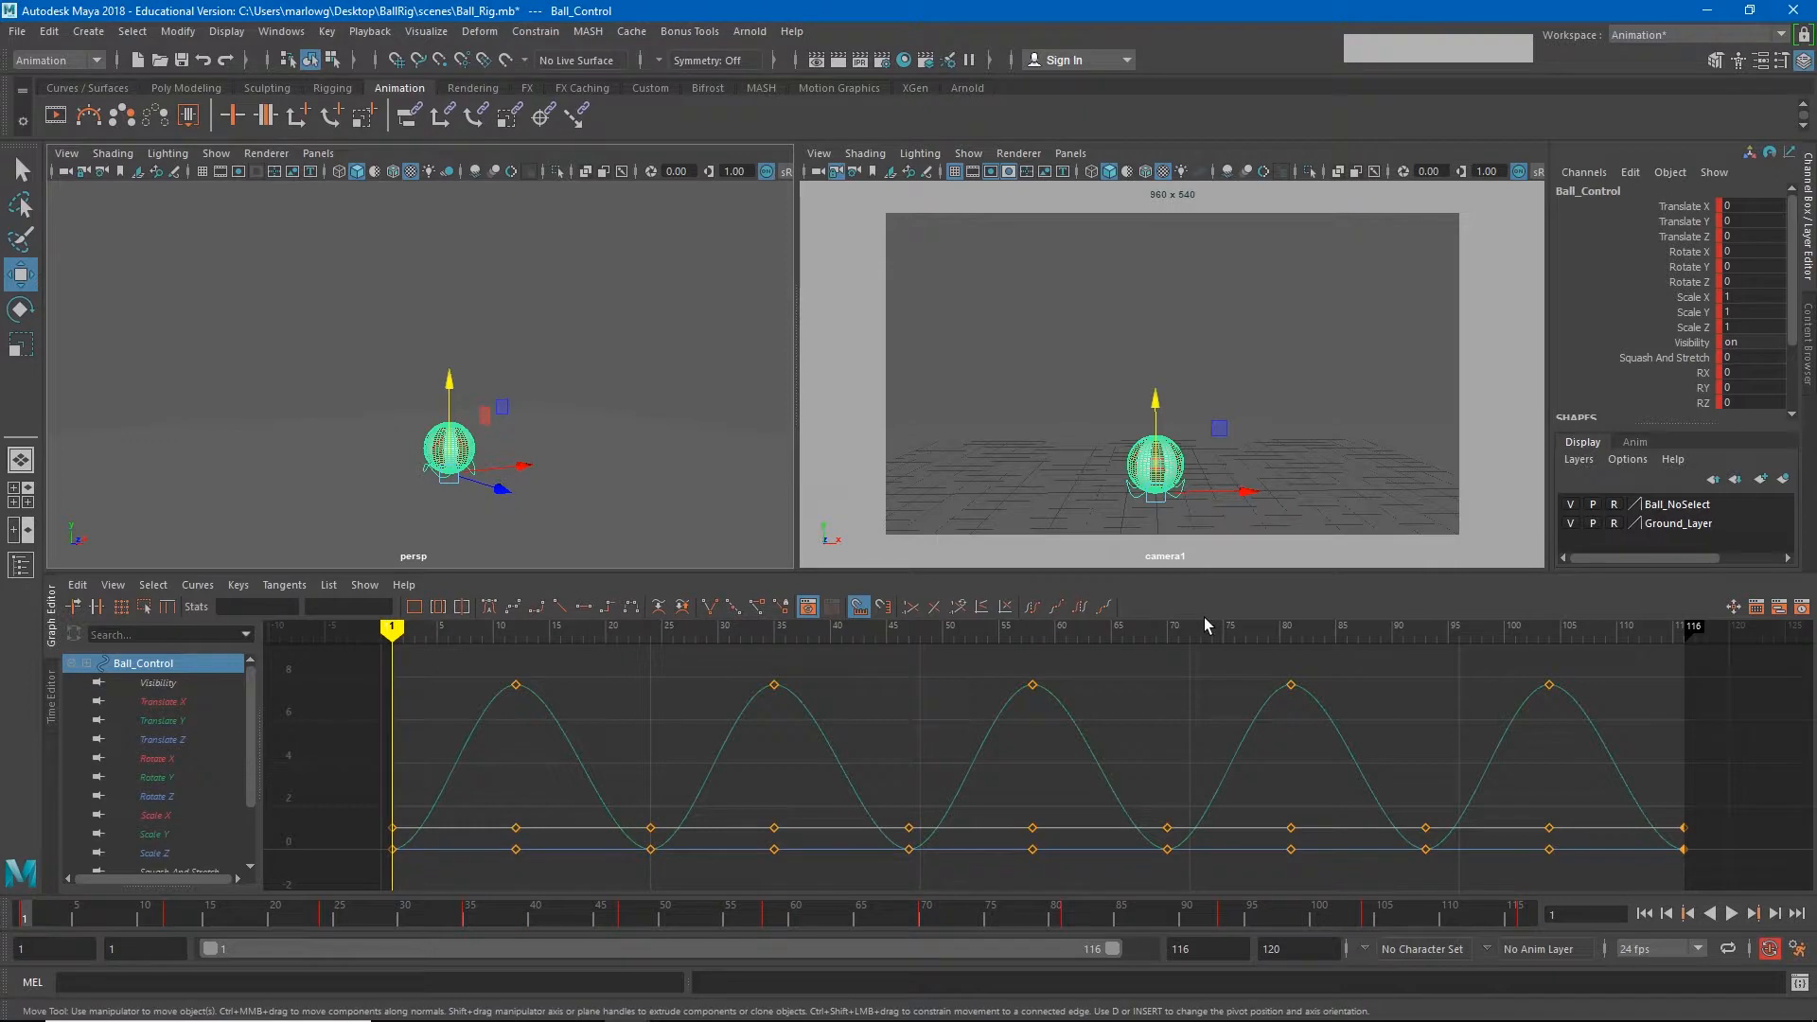
pyautogui.click(157, 720)
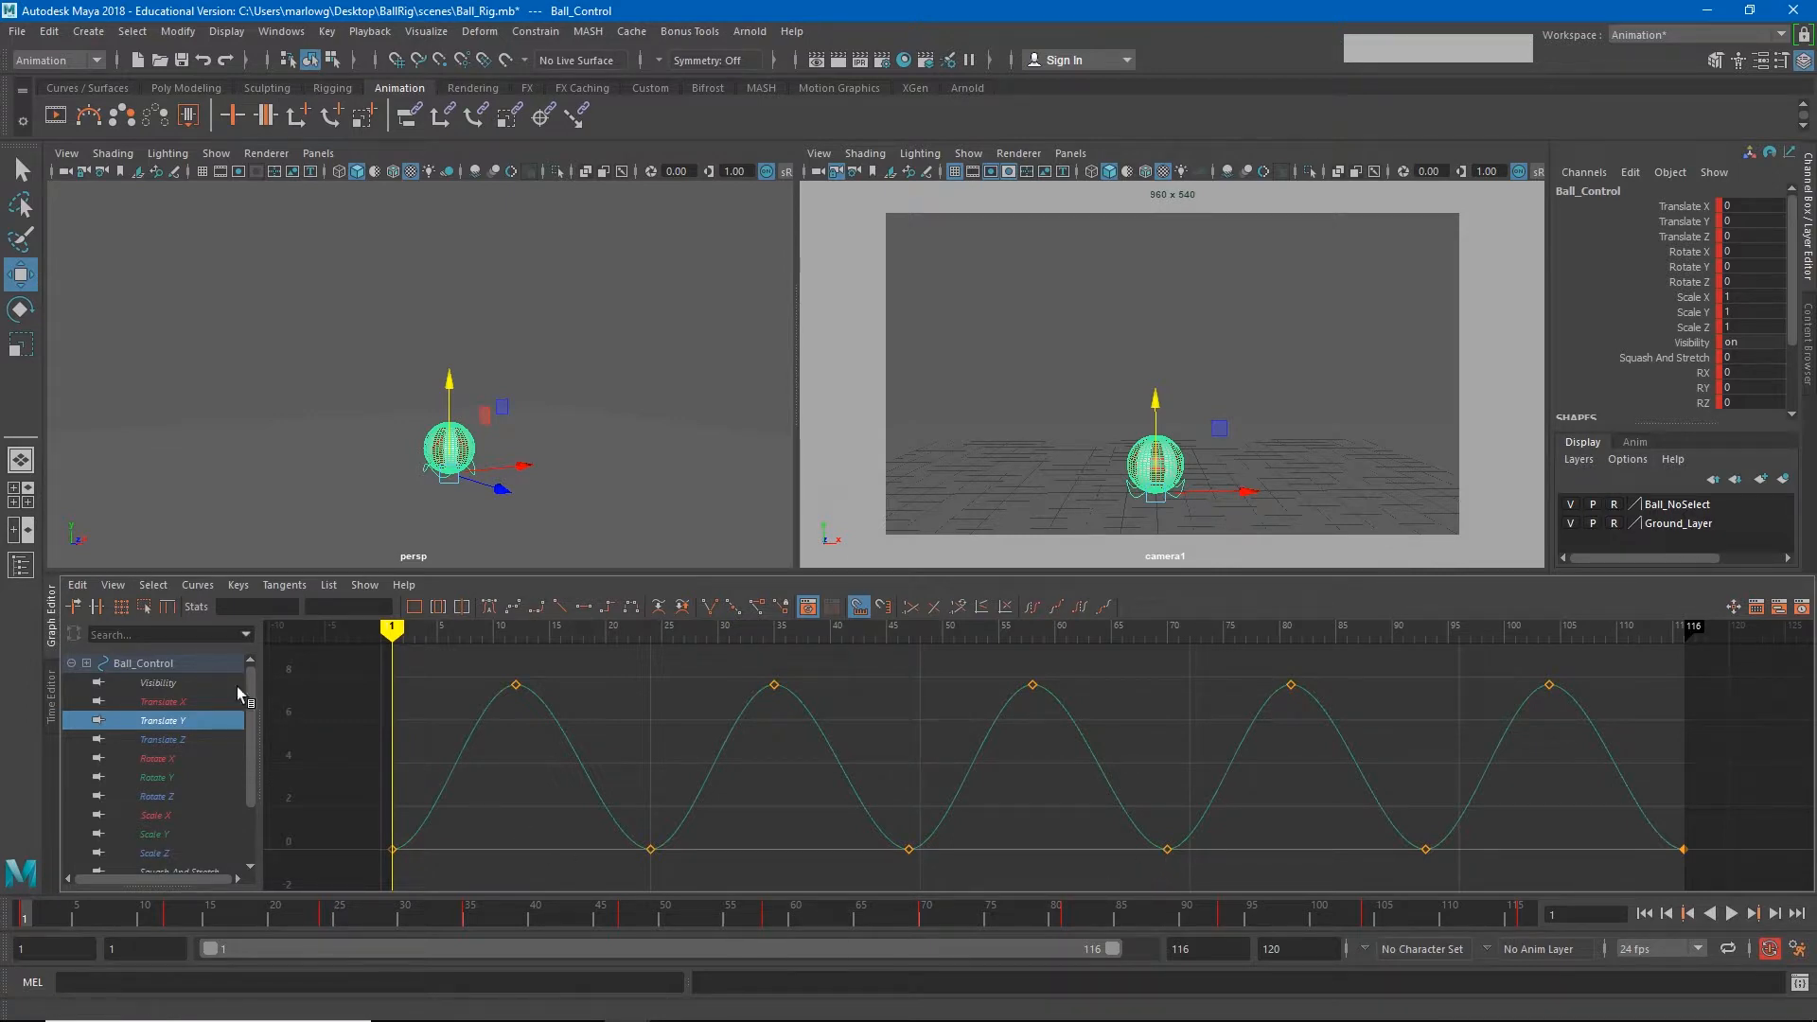
pyautogui.click(183, 661)
pyautogui.click(184, 678)
pyautogui.scroll(-2, 209, 751)
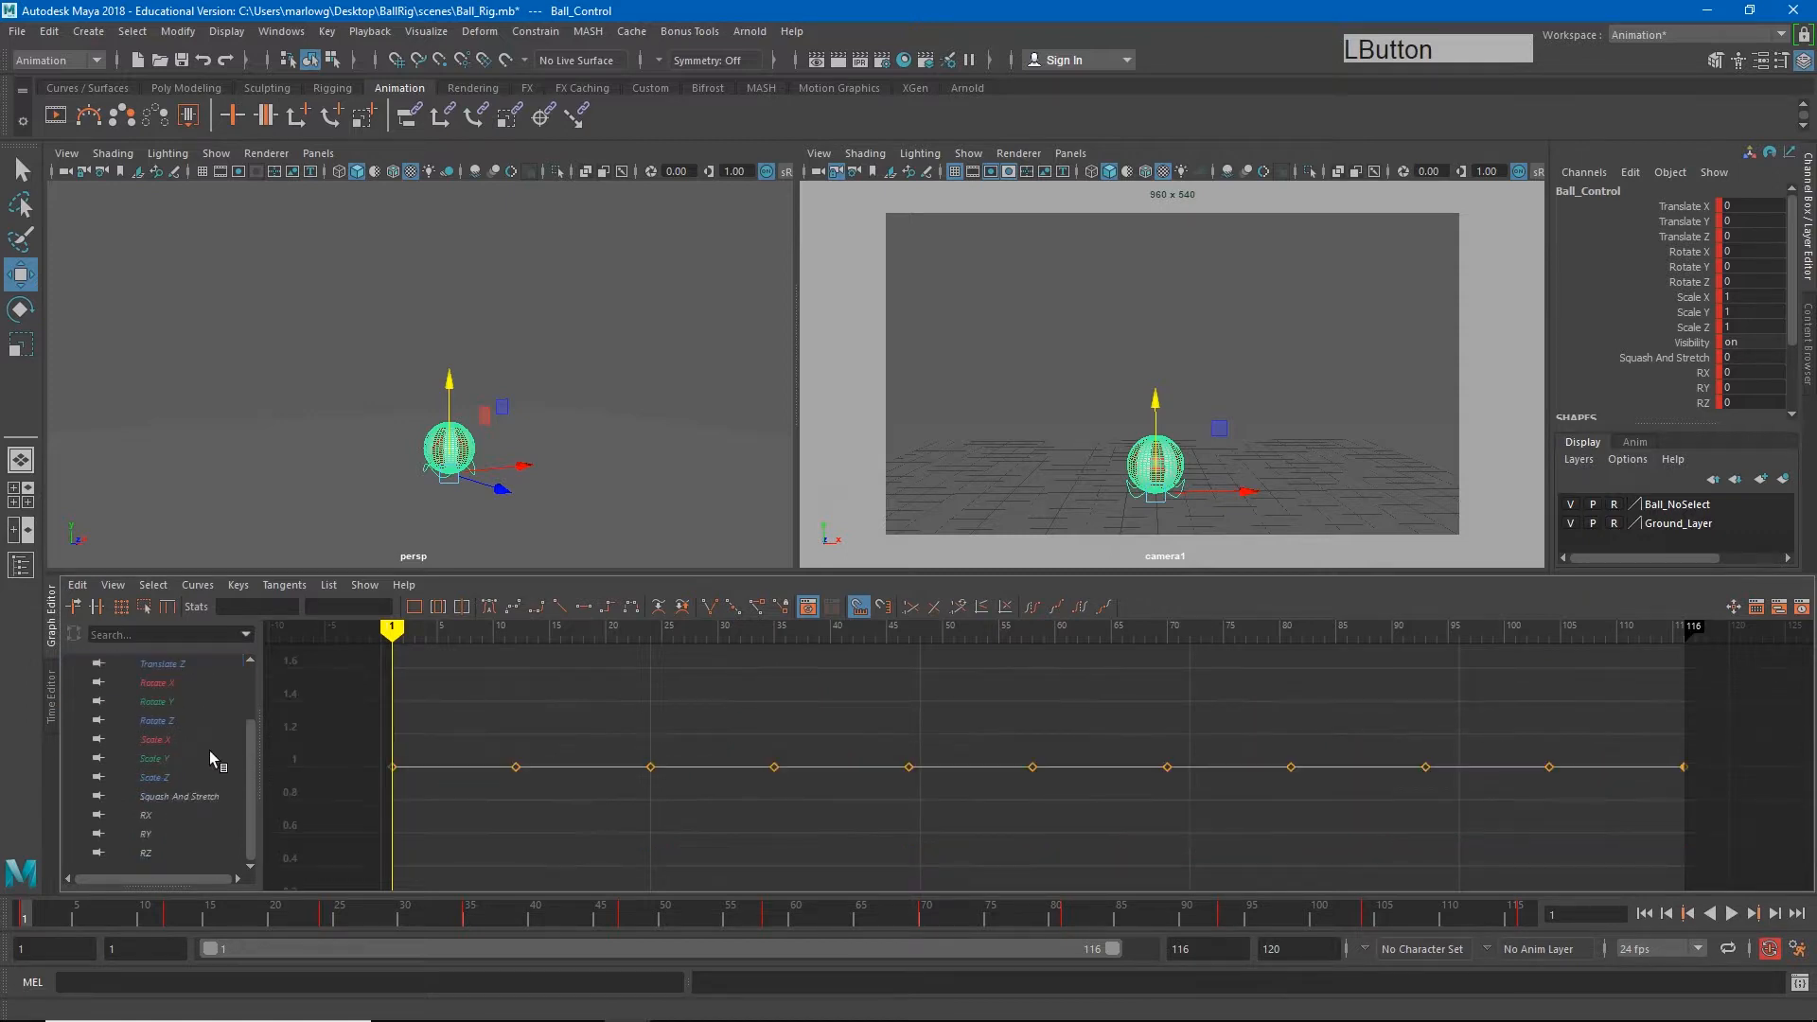
pyautogui.keyDown('shift'); pyautogui.click(180, 845); pyautogui.keyUp('shift')
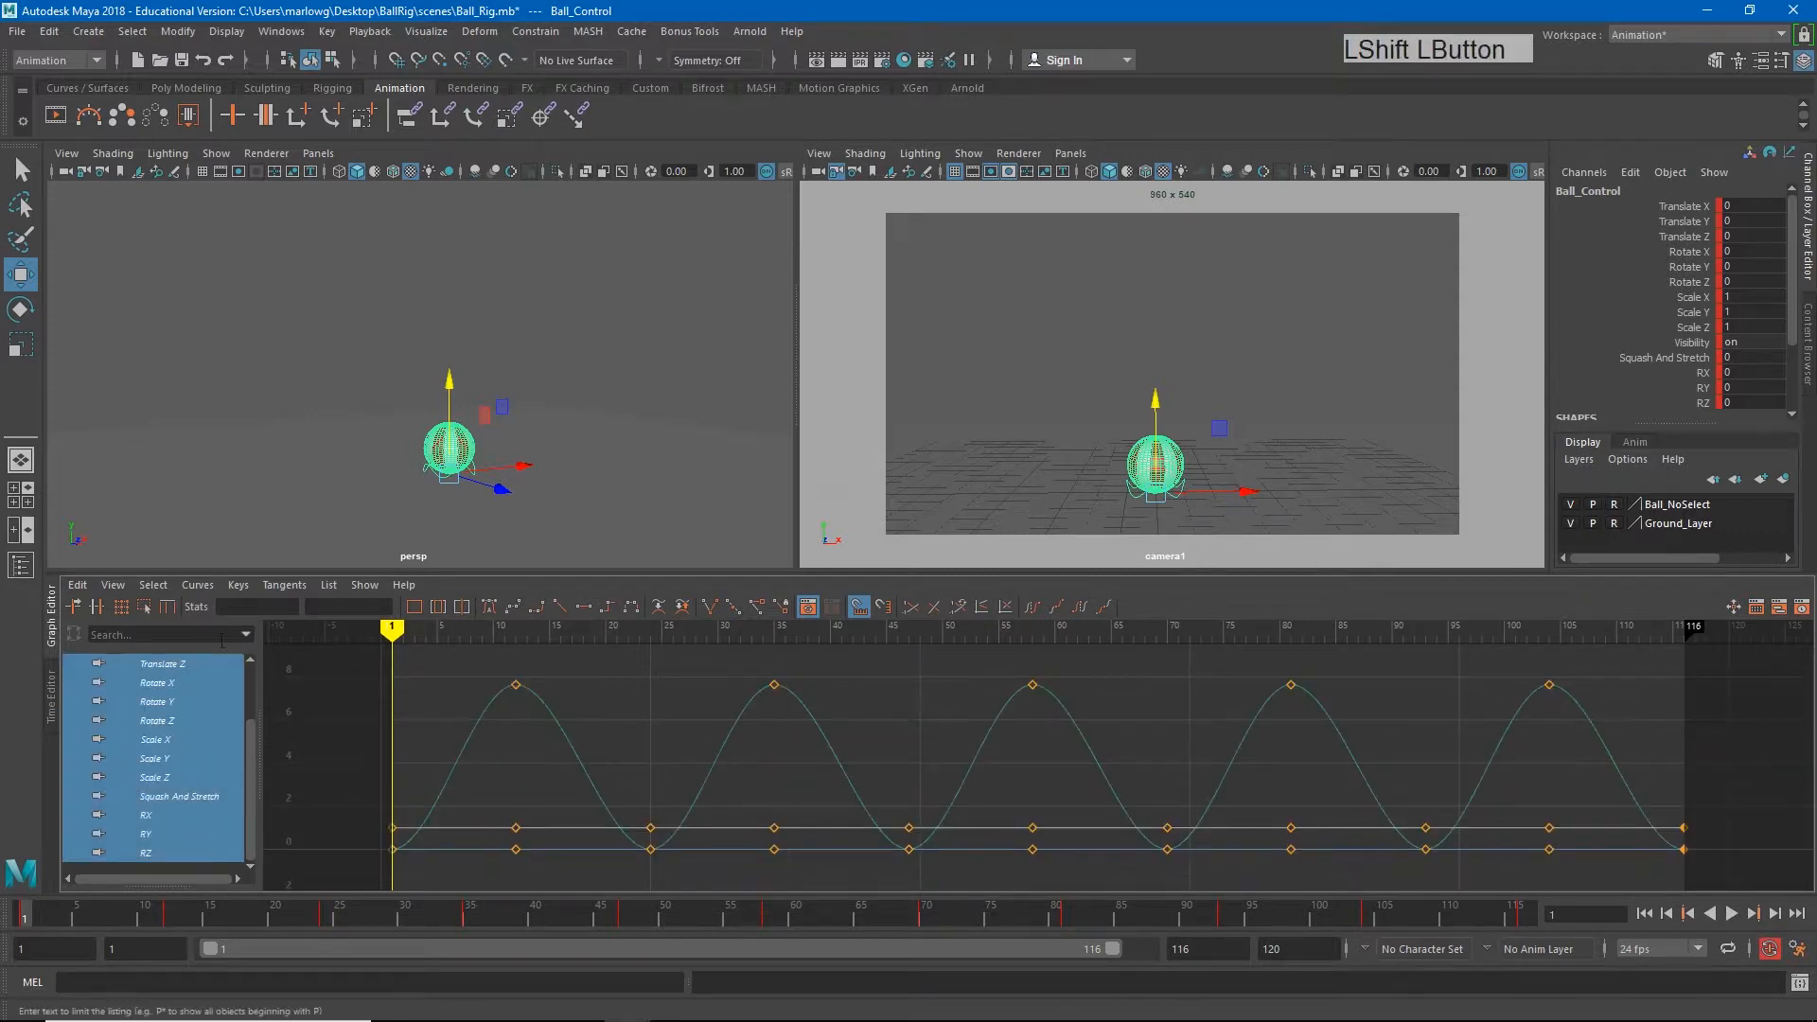
pyautogui.click(198, 586)
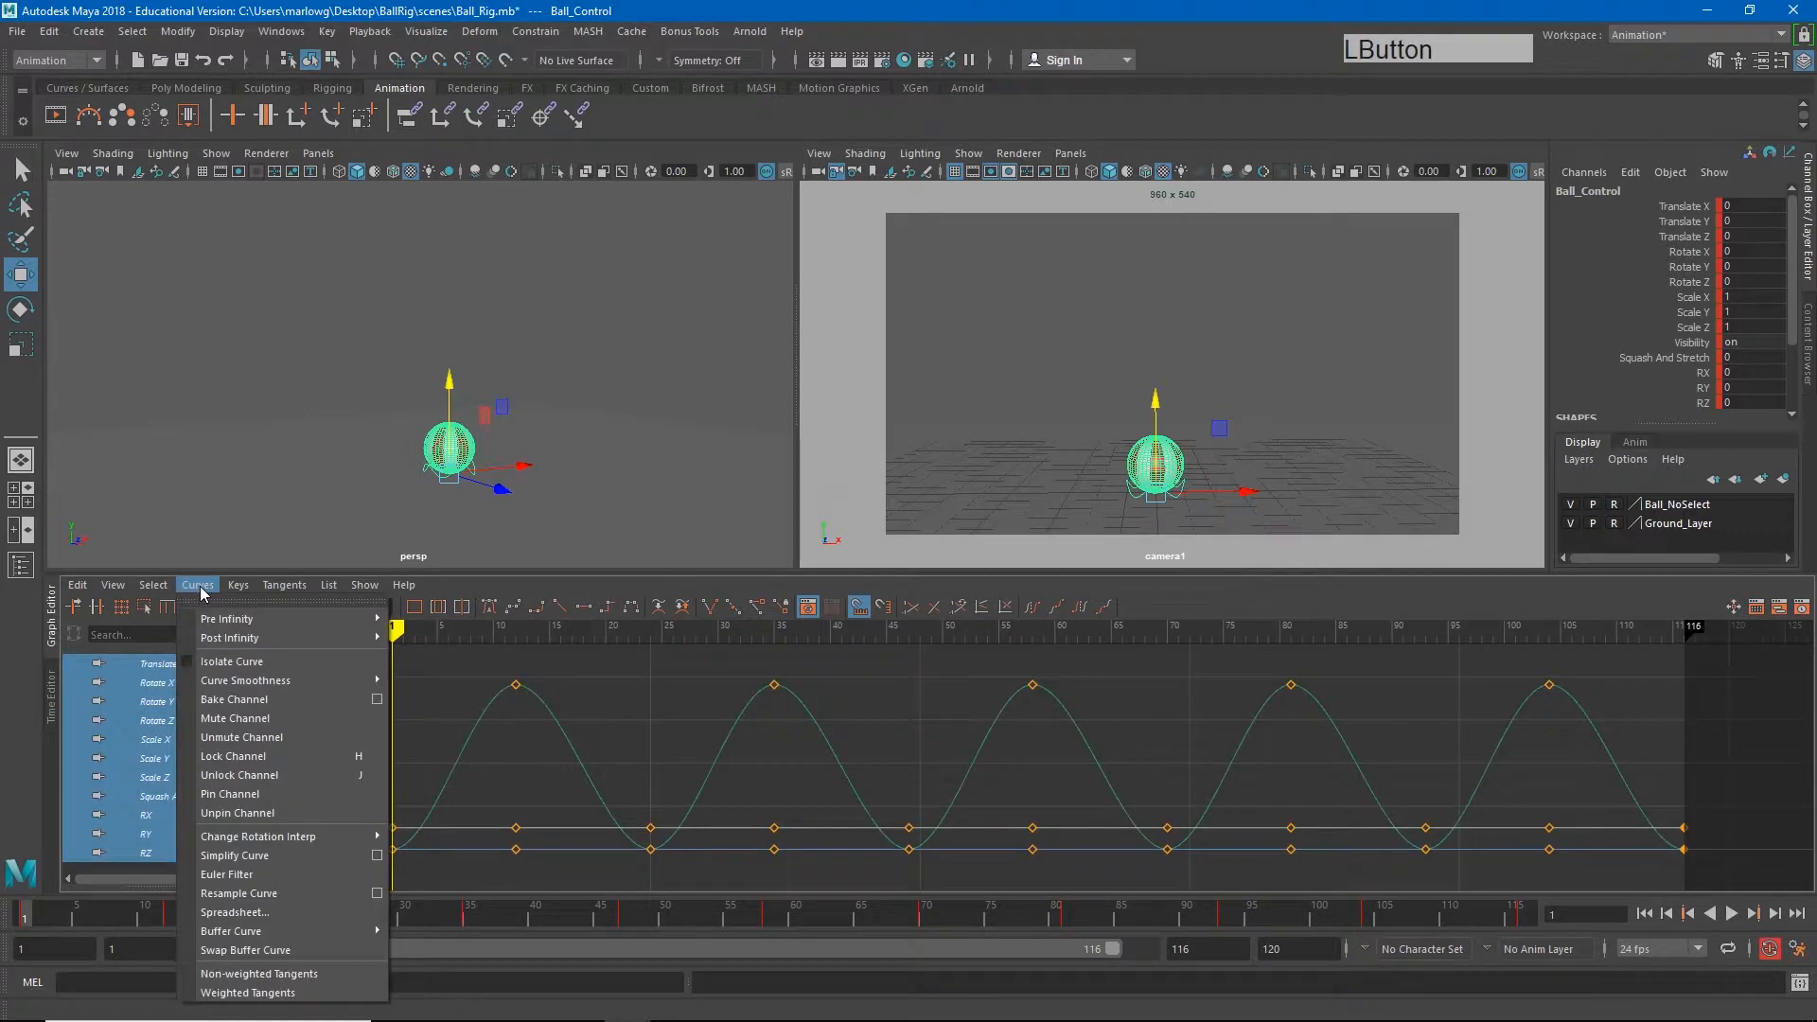
pyautogui.click(266, 986)
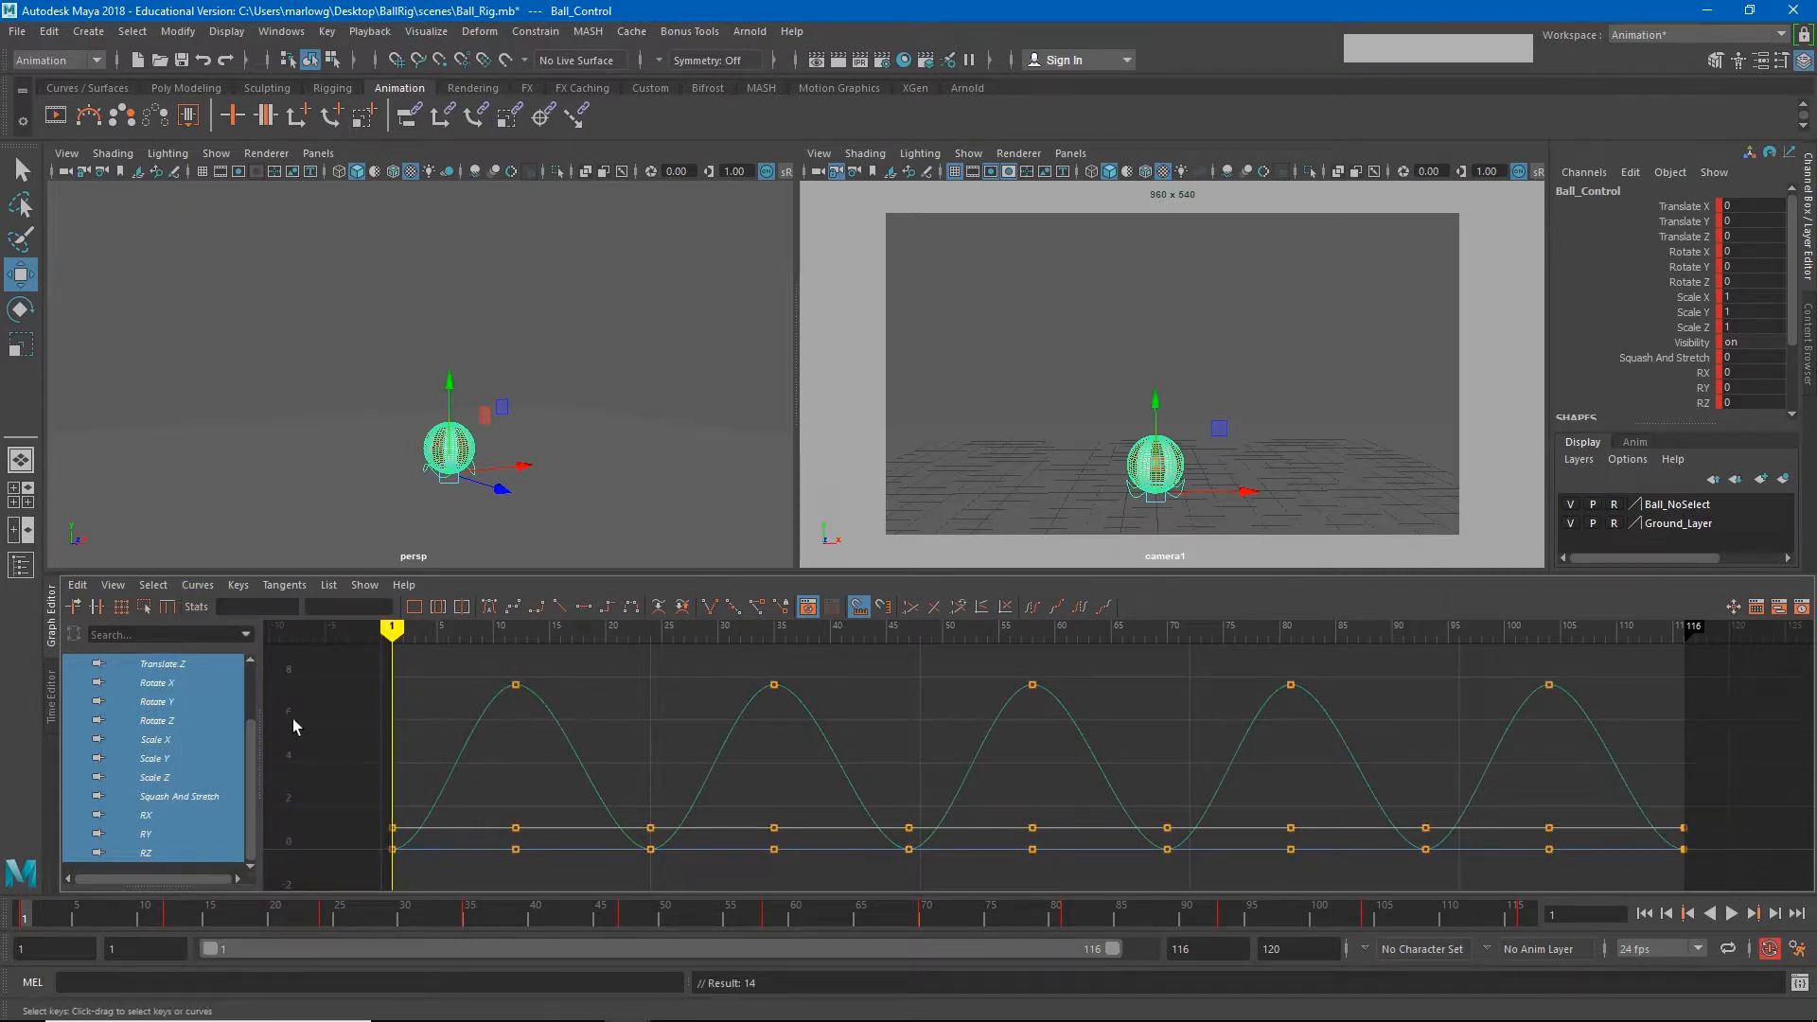
# Isolate the Translate Y curve and break the tangents of all its ground-contact keys
pyautogui.moveTo(250, 761); pyautogui.dragTo(250, 705)
pyautogui.click(163, 721)
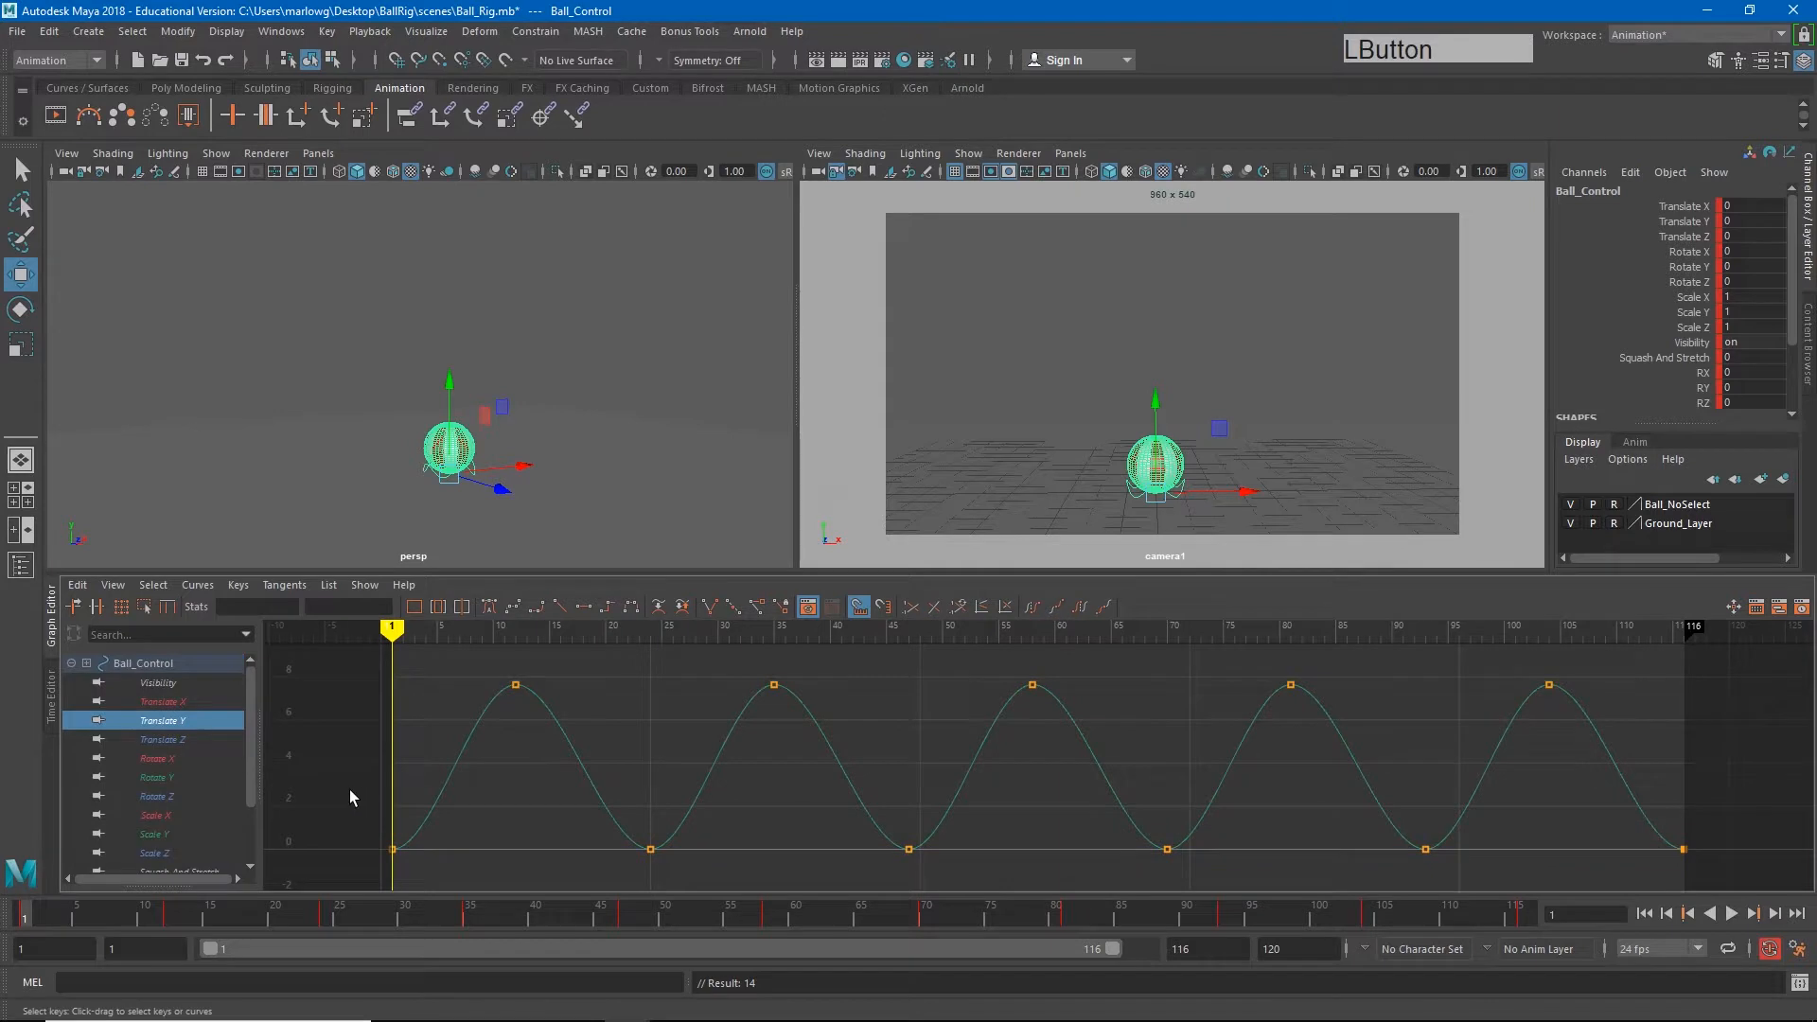
pyautogui.moveTo(349, 789); pyautogui.dragTo(1736, 886)
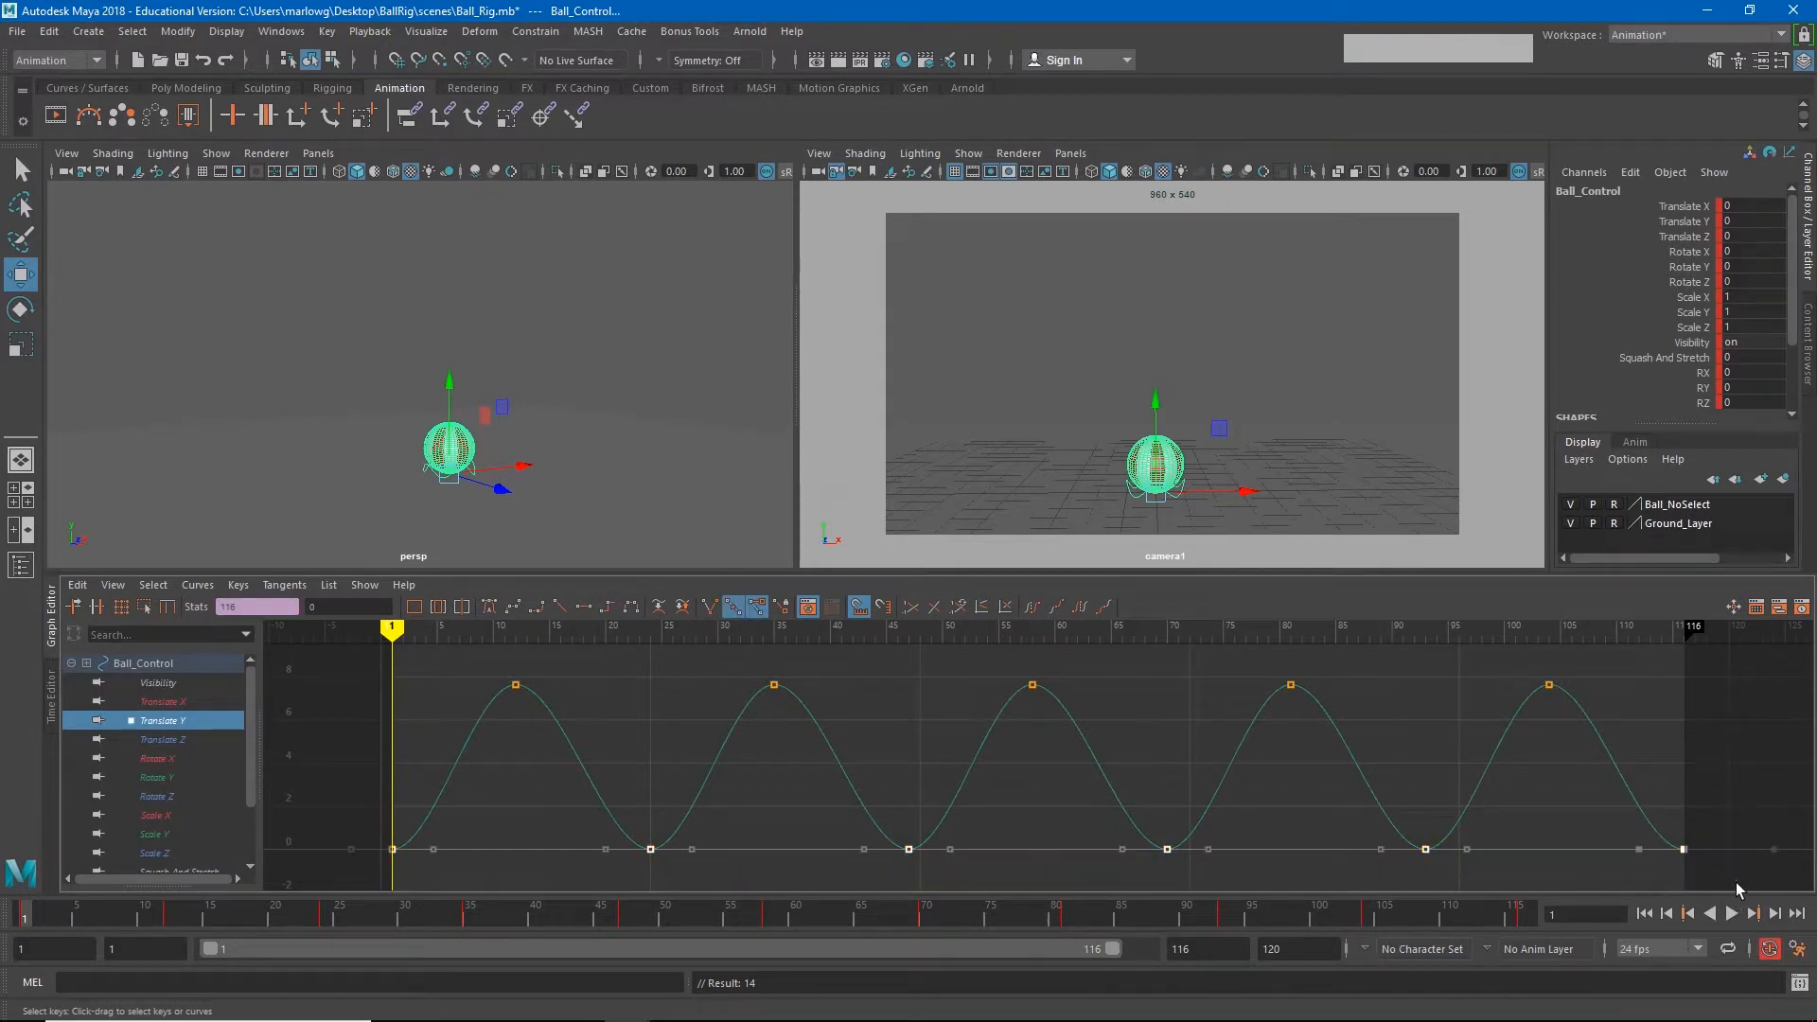
pyautogui.click(708, 610)
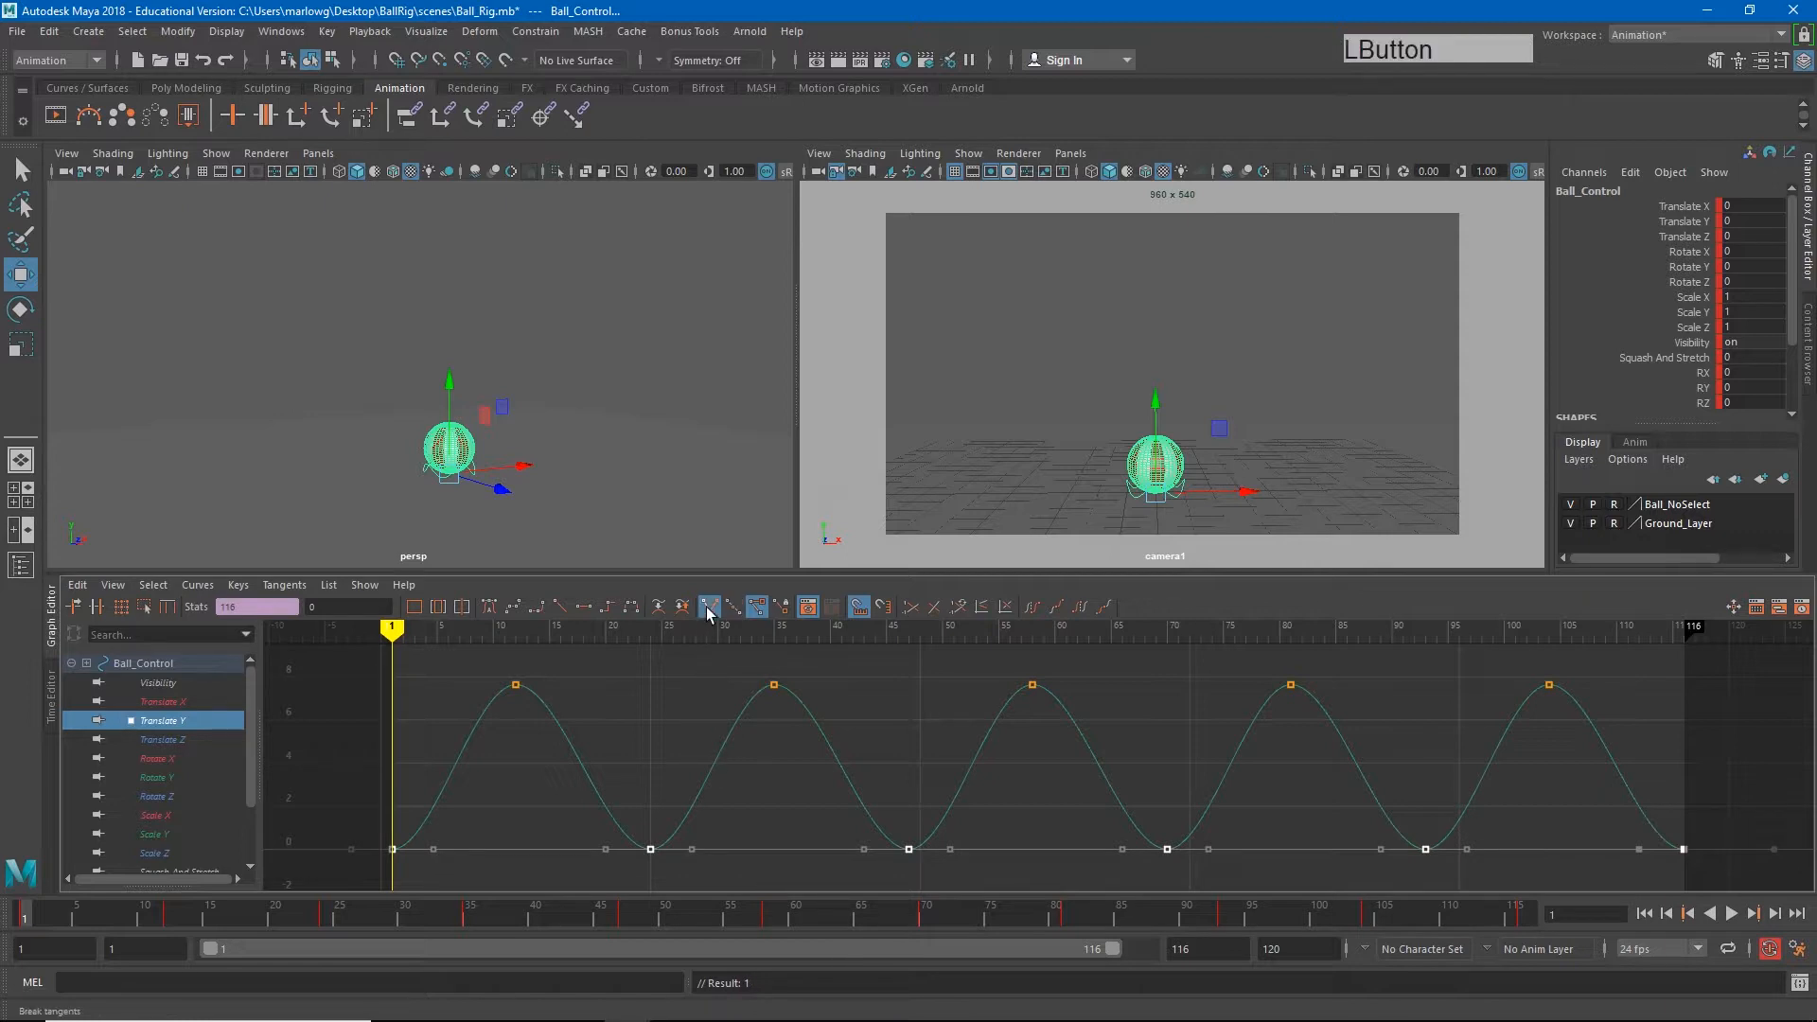
# Pull up both tangent handles at frame 24 and the incoming handle at frame 47 to sharpen these ground contacts
pyautogui.moveTo(694, 887); pyautogui.dragTo(693, 883)
pyautogui.moveTo(691, 850); pyautogui.dragTo(681, 732, button='middle')
pyautogui.moveTo(770, 770); pyautogui.dragTo(931, 896)
pyautogui.moveTo(870, 864); pyautogui.dragTo(884, 737, button='middle')
pyautogui.moveTo(554, 806); pyautogui.dragTo(691, 894)
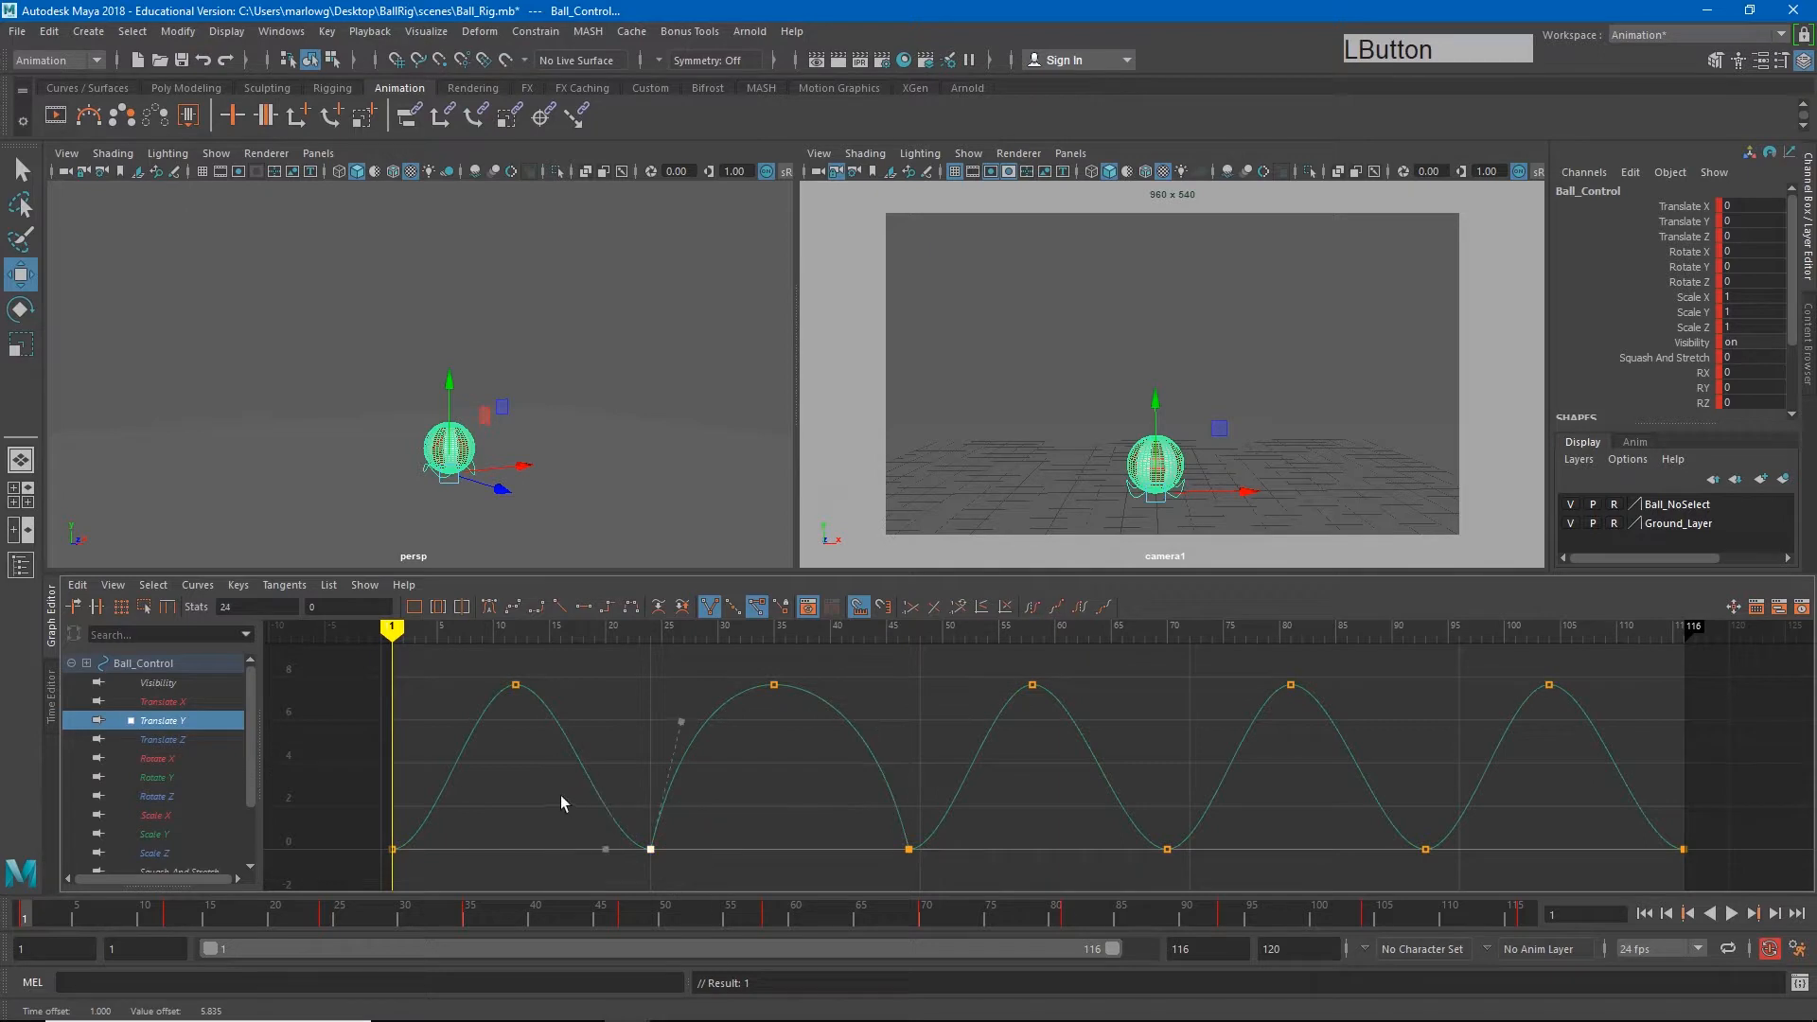
pyautogui.moveTo(598, 852); pyautogui.dragTo(628, 733, button='middle')
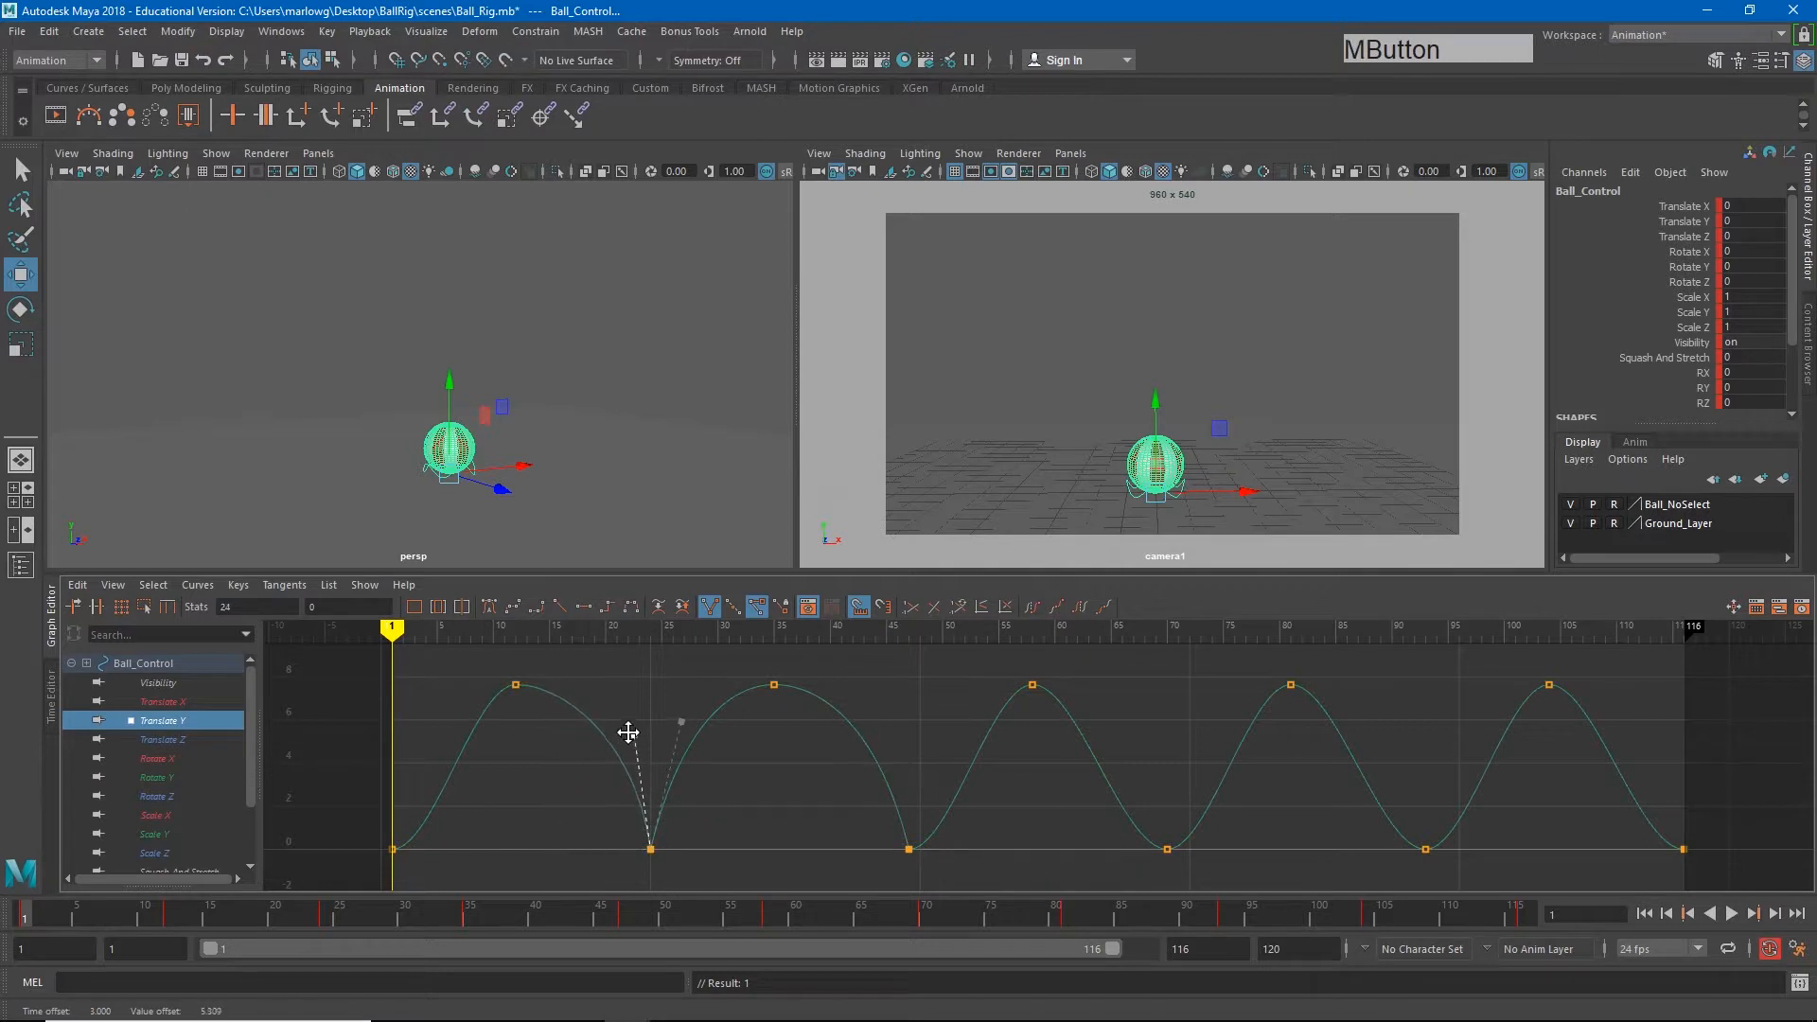
# Pull up the outgoing tangent handles at frames 1 and 47 and the incoming handle at frame 70 into rounded arcs
pyautogui.moveTo(372, 815); pyautogui.dragTo(456, 865)
pyautogui.moveTo(456, 864); pyautogui.dragTo(438, 738, button='middle')
pyautogui.moveTo(885, 825); pyautogui.dragTo(944, 854)
pyautogui.moveTo(945, 851); pyautogui.dragTo(922, 740, button='middle')
pyautogui.moveTo(1143, 823); pyautogui.dragTo(1186, 868)
pyautogui.moveTo(1079, 822); pyautogui.dragTo(1135, 864)
pyautogui.moveTo(1137, 850); pyautogui.dragTo(1126, 724, button='middle')
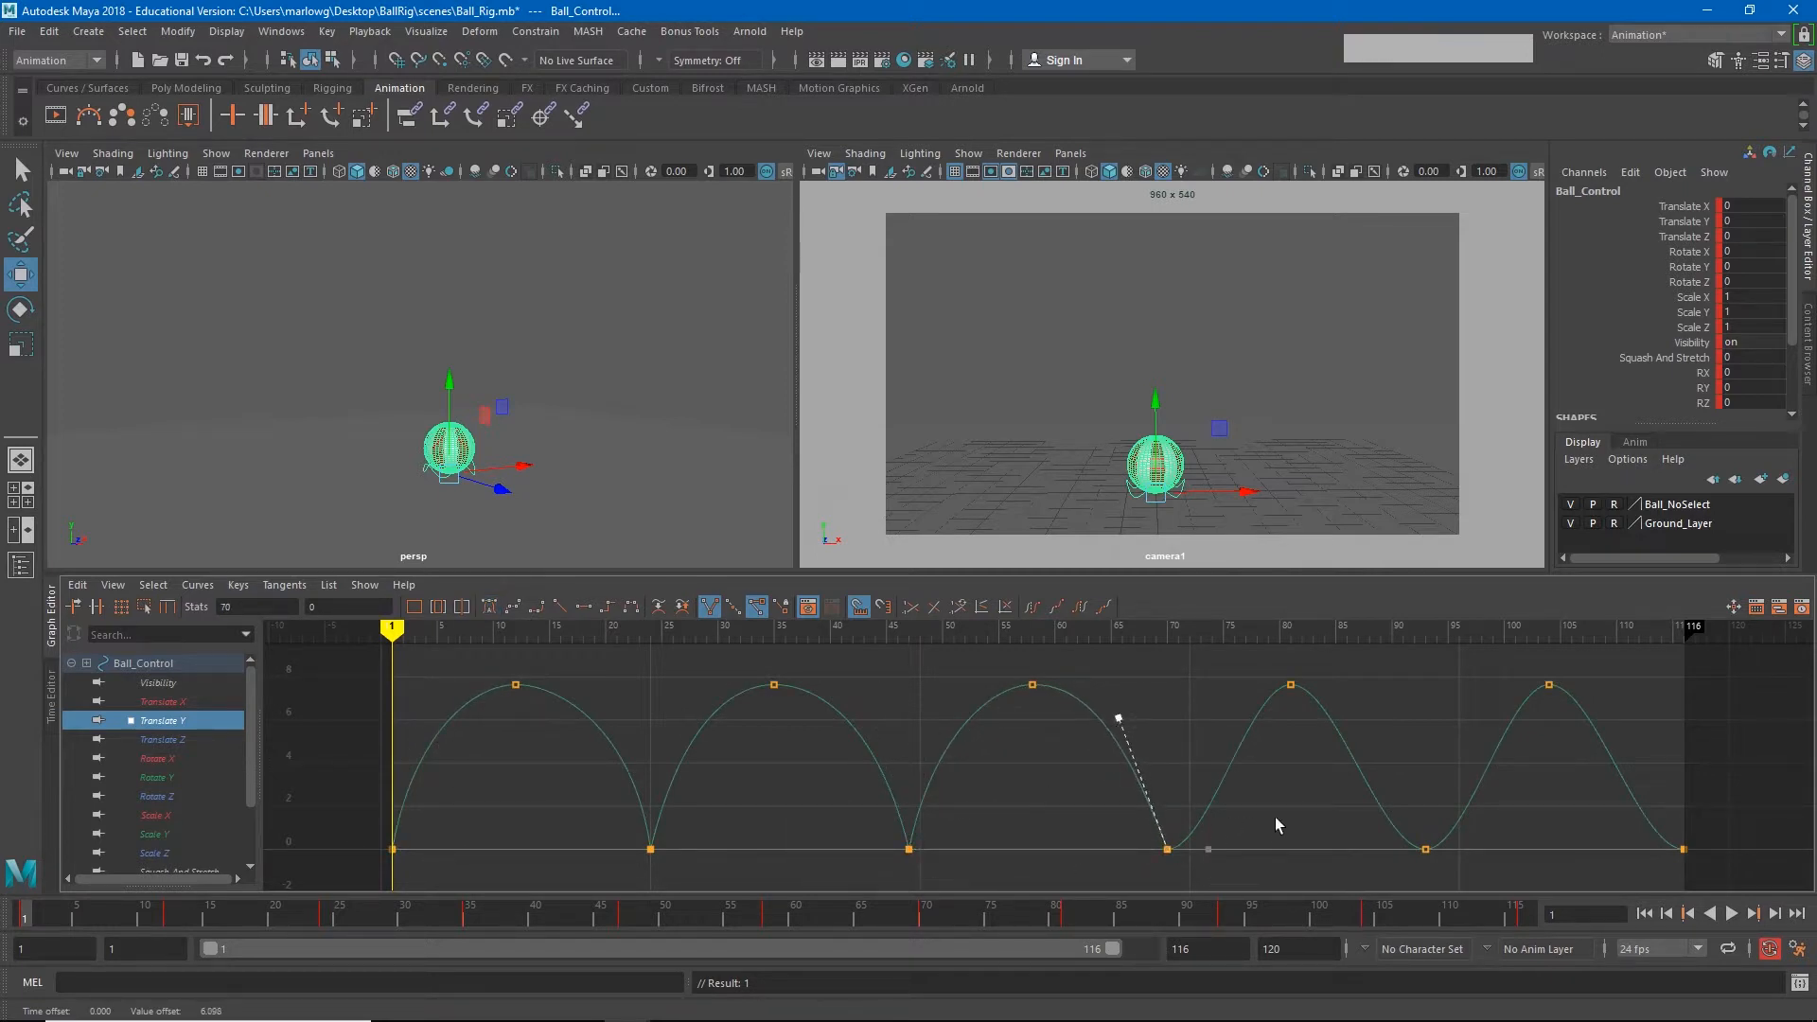
# Pull up the outgoing handle at frame 70, both handles at frame 93 and the incoming handle at frame 116
pyautogui.moveTo(1273, 818); pyautogui.dragTo(1216, 863)
pyautogui.moveTo(1227, 845); pyautogui.dragTo(1199, 738, button='middle')
pyautogui.moveTo(1400, 823); pyautogui.dragTo(1453, 876)
pyautogui.moveTo(1339, 821); pyautogui.dragTo(1389, 876)
pyautogui.moveTo(1387, 857); pyautogui.dragTo(1386, 702, button='middle')
pyautogui.moveTo(1529, 821); pyautogui.dragTo(1474, 864)
pyautogui.moveTo(1481, 854); pyautogui.dragTo(1465, 717, button='middle')
pyautogui.moveTo(1658, 821); pyautogui.dragTo(1717, 867)
pyautogui.moveTo(1593, 820); pyautogui.dragTo(1691, 885)
pyautogui.moveTo(1645, 854); pyautogui.dragTo(1645, 721, button='middle')
# Play back the reshaped bounces to check the sharper ground contacts, then stop playback
pyautogui.click(1647, 916)
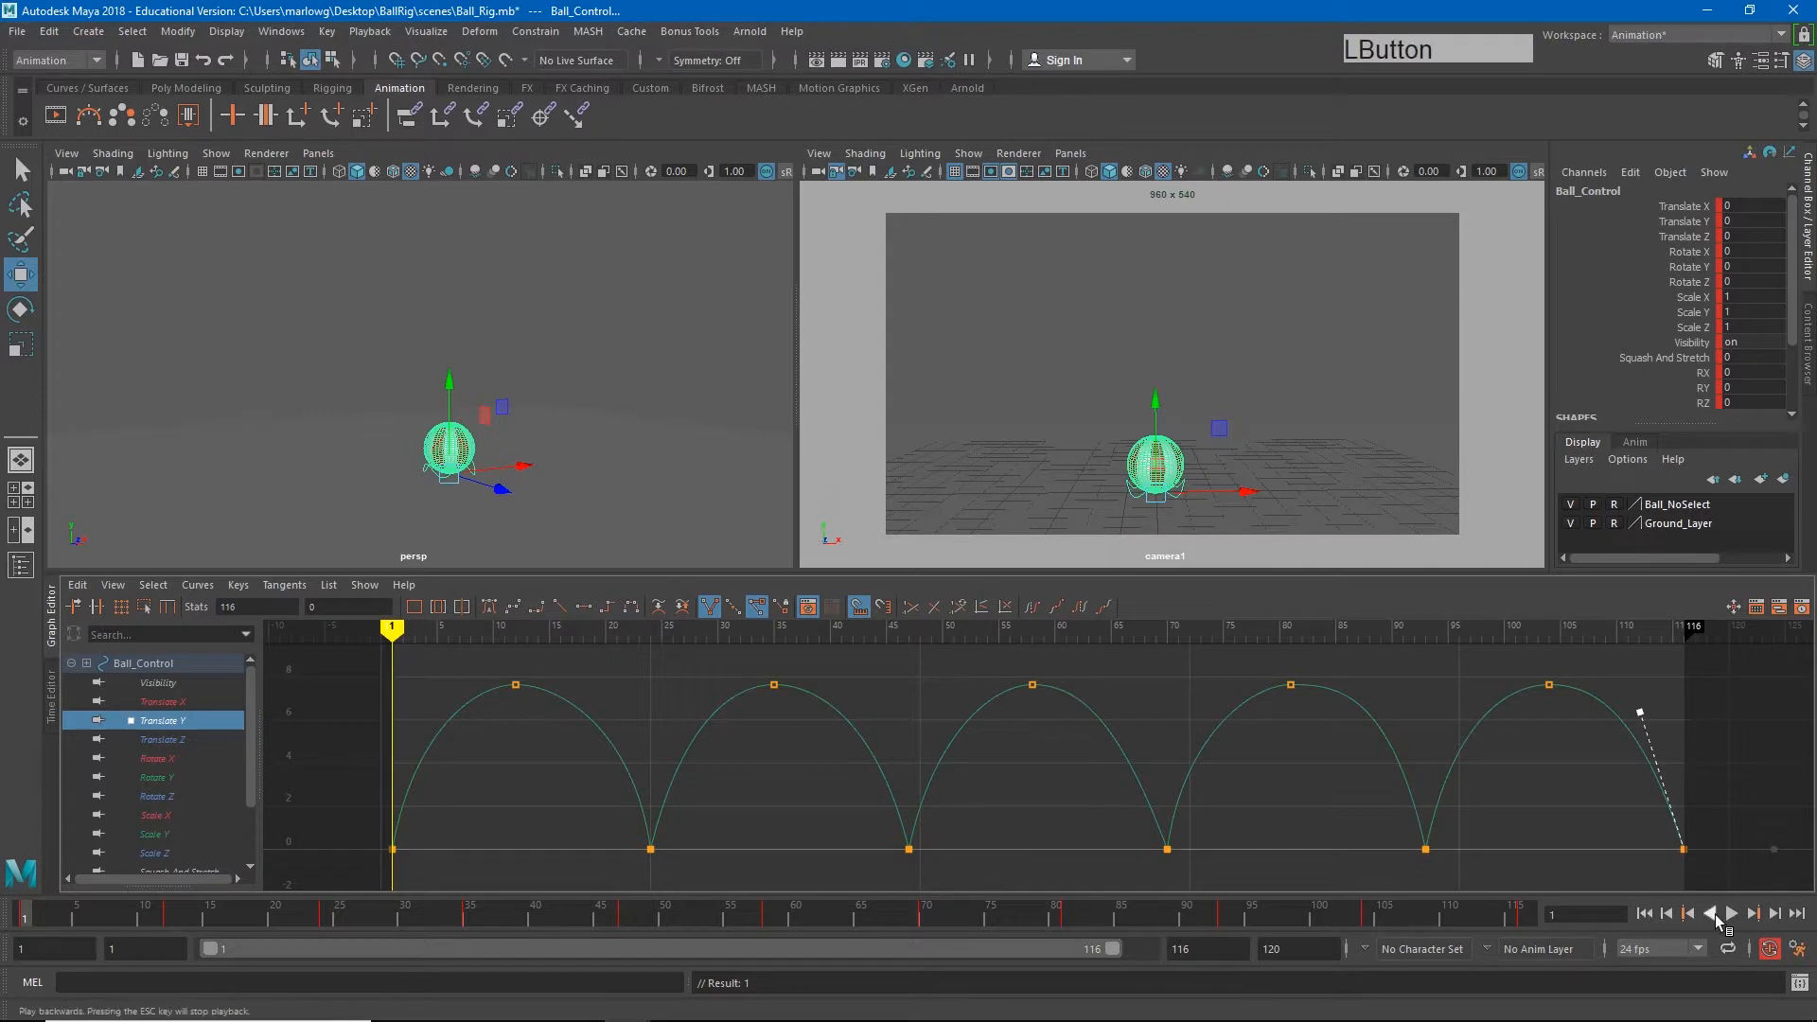
pyautogui.click(1731, 914)
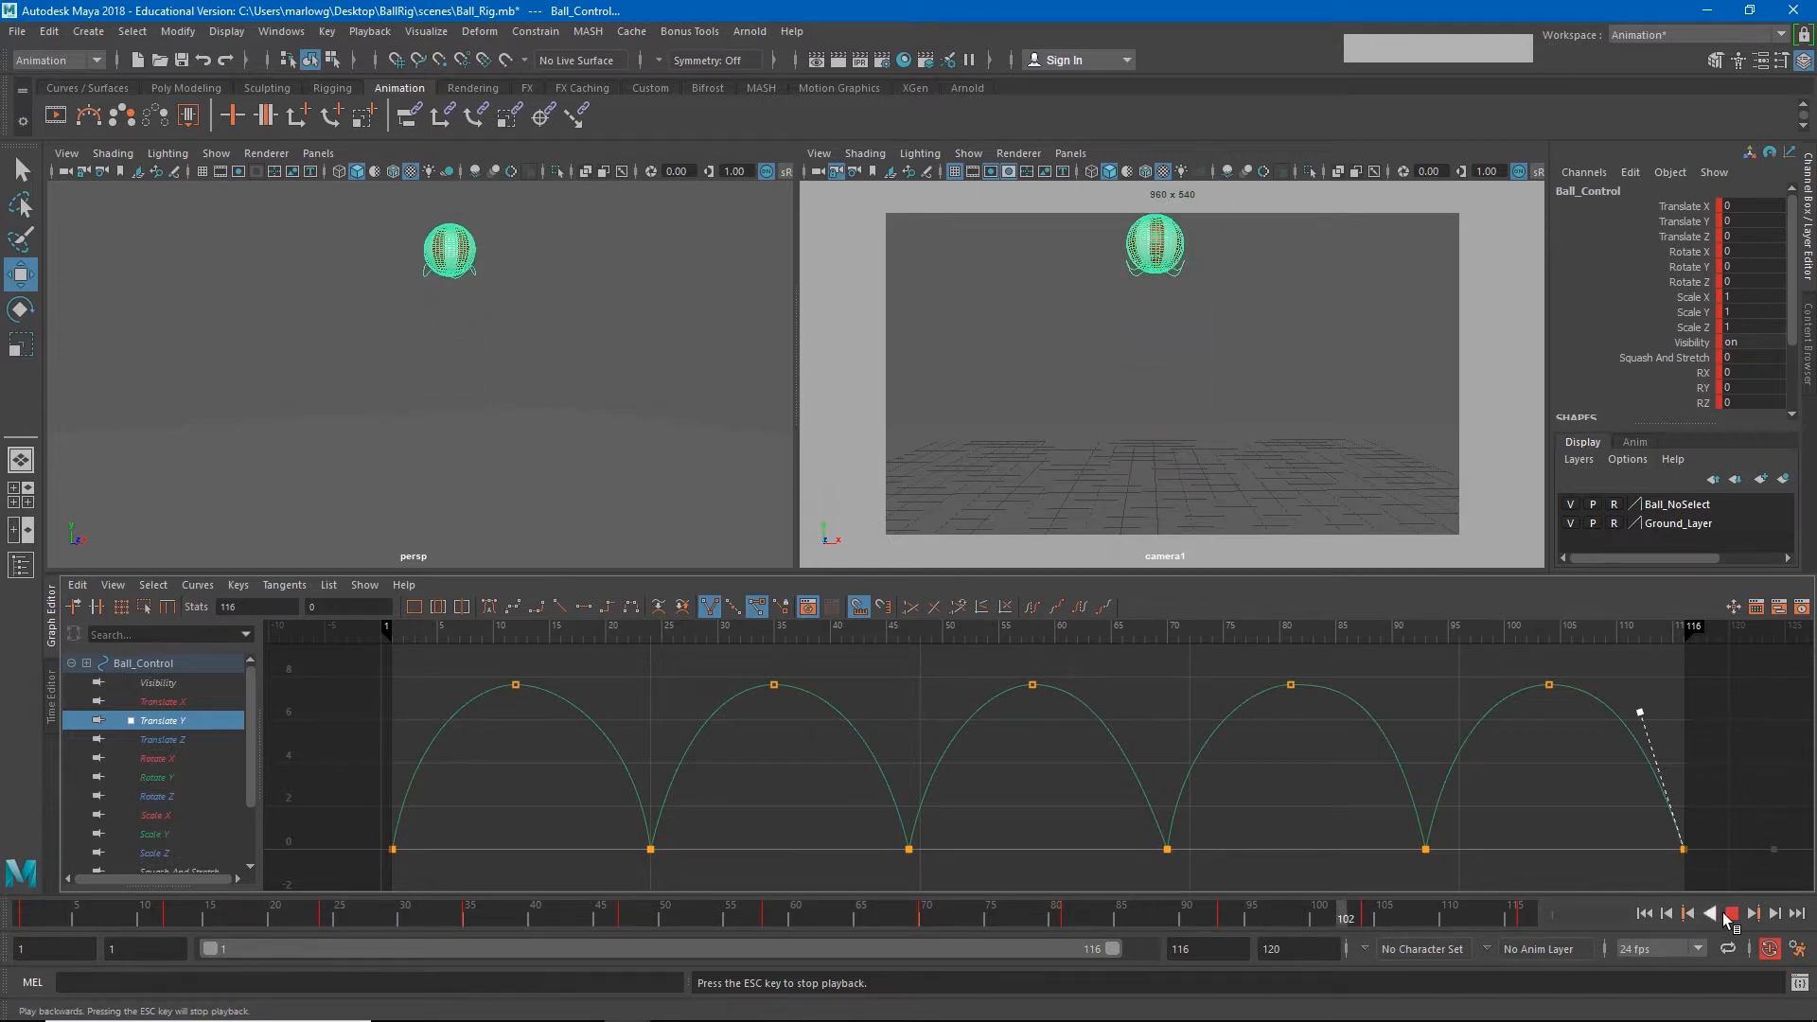
pyautogui.click(1737, 916)
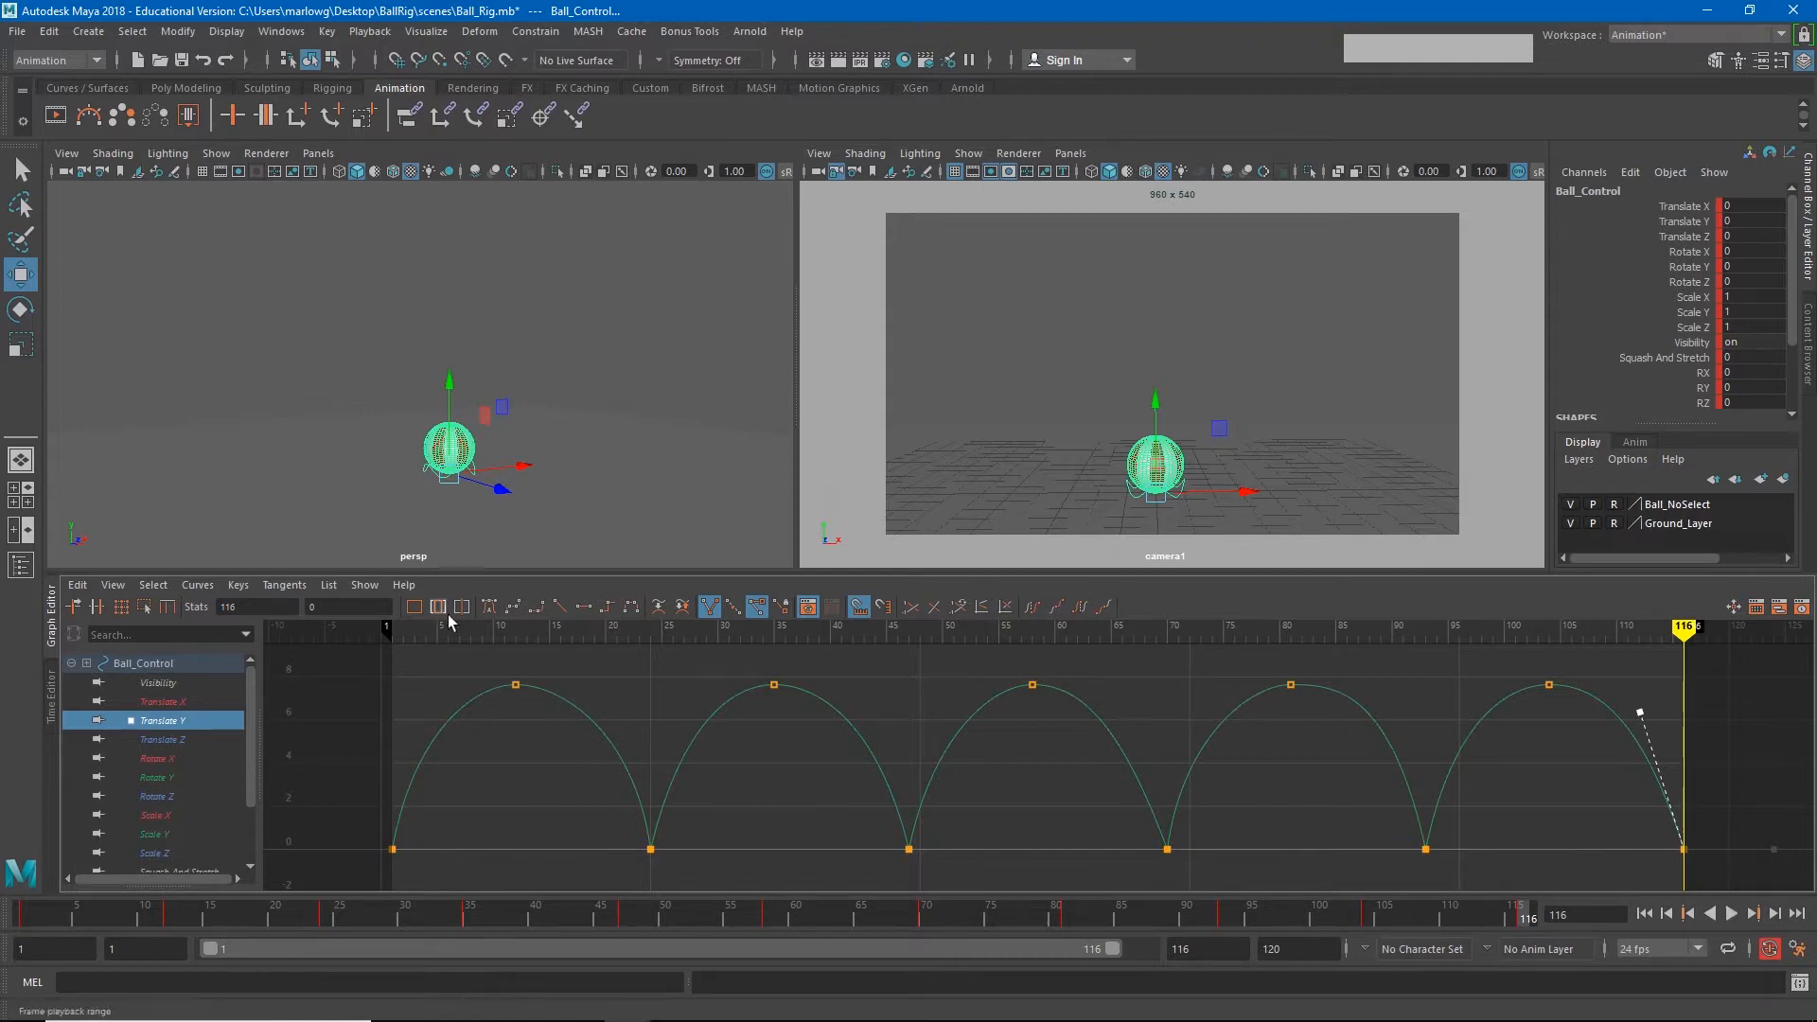
# Raise the Translate Y peaks to 13.82 at frame 12 and about 11 at the second bounce
pyautogui.moveTo(458, 654); pyautogui.dragTo(562, 748)
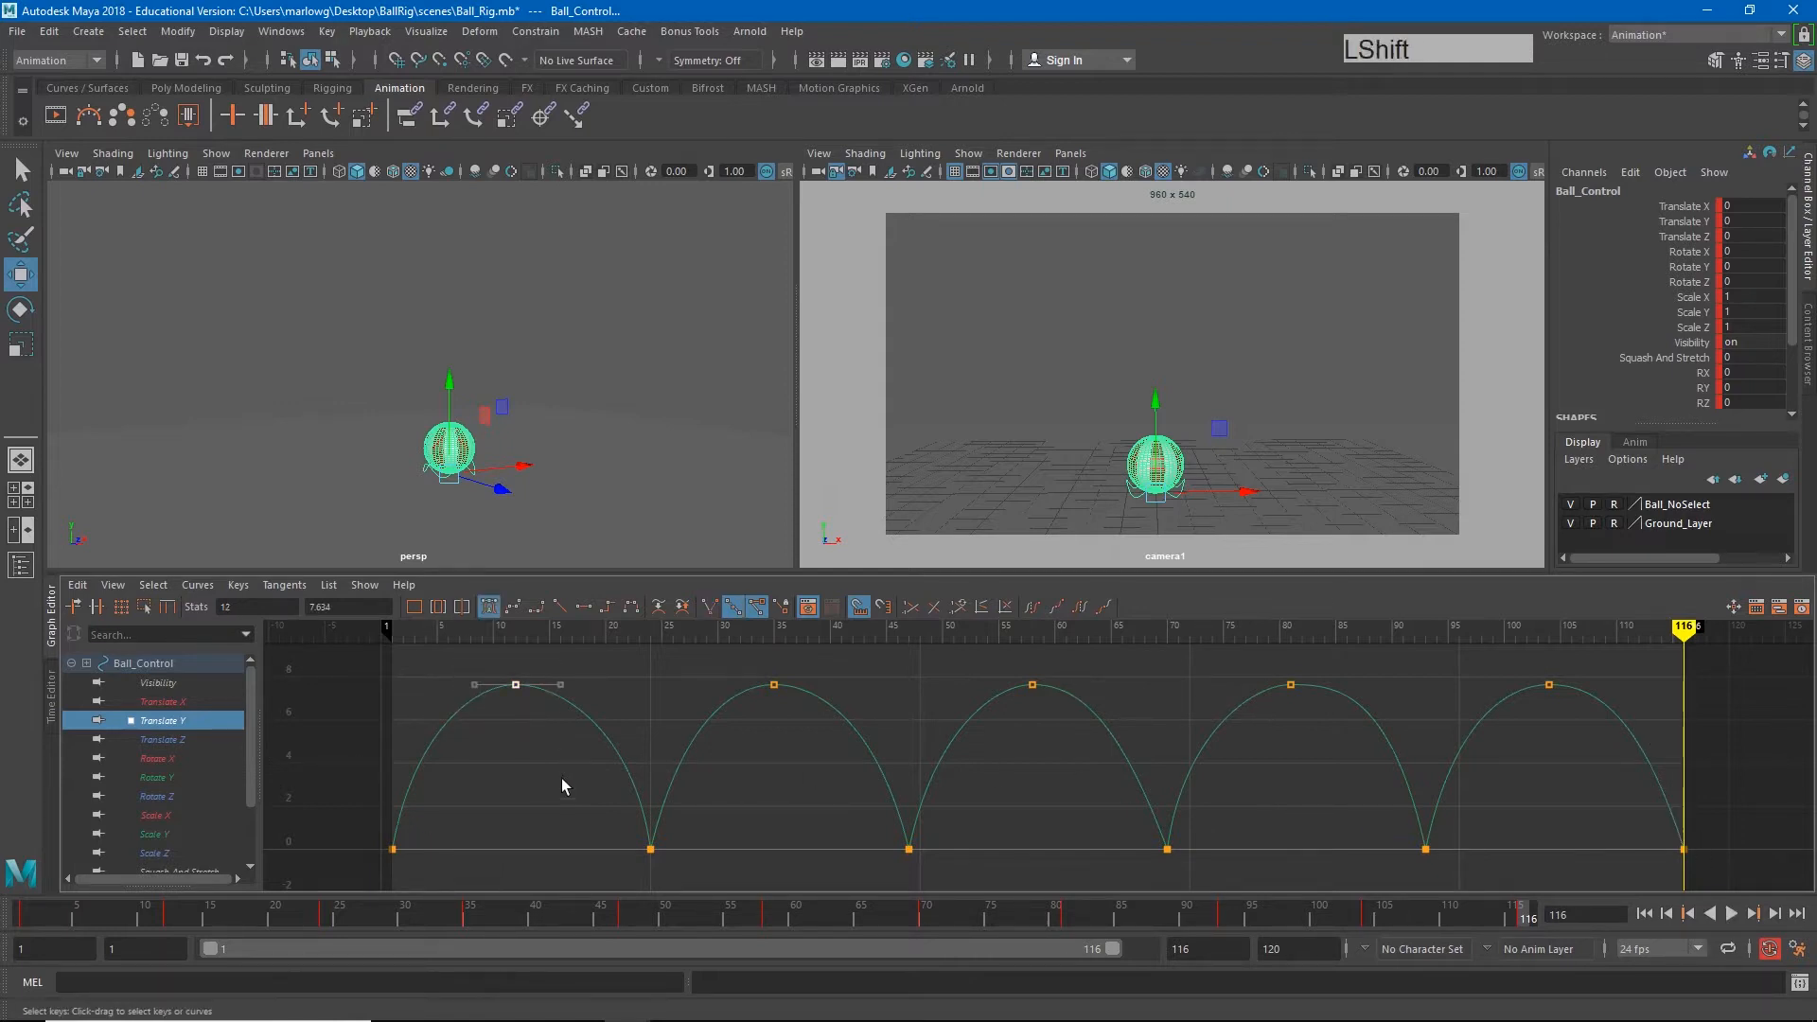
pyautogui.keyDown('shift'); pyautogui.moveTo(560, 775); pyautogui.dragTo(556, 656, button='middle'); pyautogui.keyUp('shift')
pyautogui.press('a')
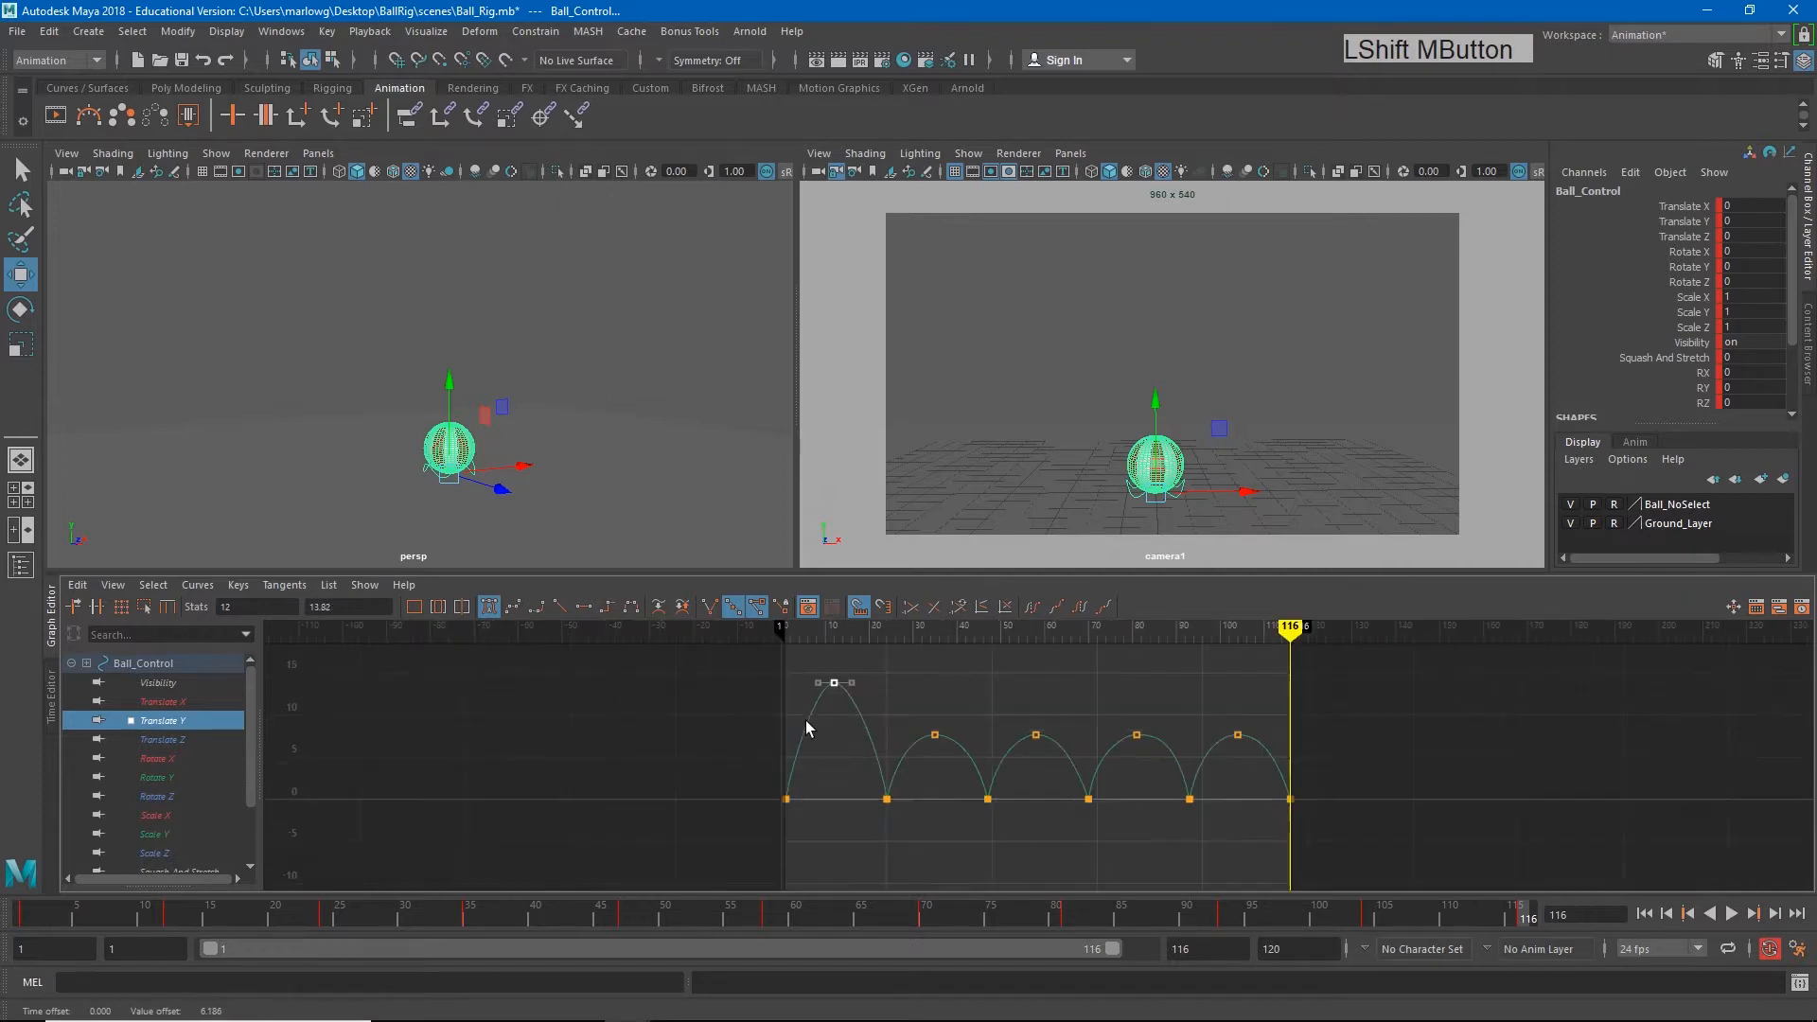
pyautogui.moveTo(914, 681); pyautogui.dragTo(951, 778)
pyautogui.keyDown('shift'); pyautogui.moveTo(951, 778); pyautogui.dragTo(944, 755, button='middle'); pyautogui.keyUp('shift')
# Lower the third Translate Y peak to about 5, the peak at frame 81 to about 1.9 and frame 104 to about 0.9
pyautogui.moveTo(1007, 692); pyautogui.dragTo(1043, 774)
pyautogui.keyDown('shift'); pyautogui.moveTo(1042, 774); pyautogui.dragTo(1039, 797, button='middle'); pyautogui.keyUp('shift')
pyautogui.moveTo(1107, 696); pyautogui.dragTo(1147, 775)
pyautogui.keyDown('shift'); pyautogui.moveTo(1137, 773); pyautogui.dragTo(1134, 828, button='middle'); pyautogui.keyUp('shift')
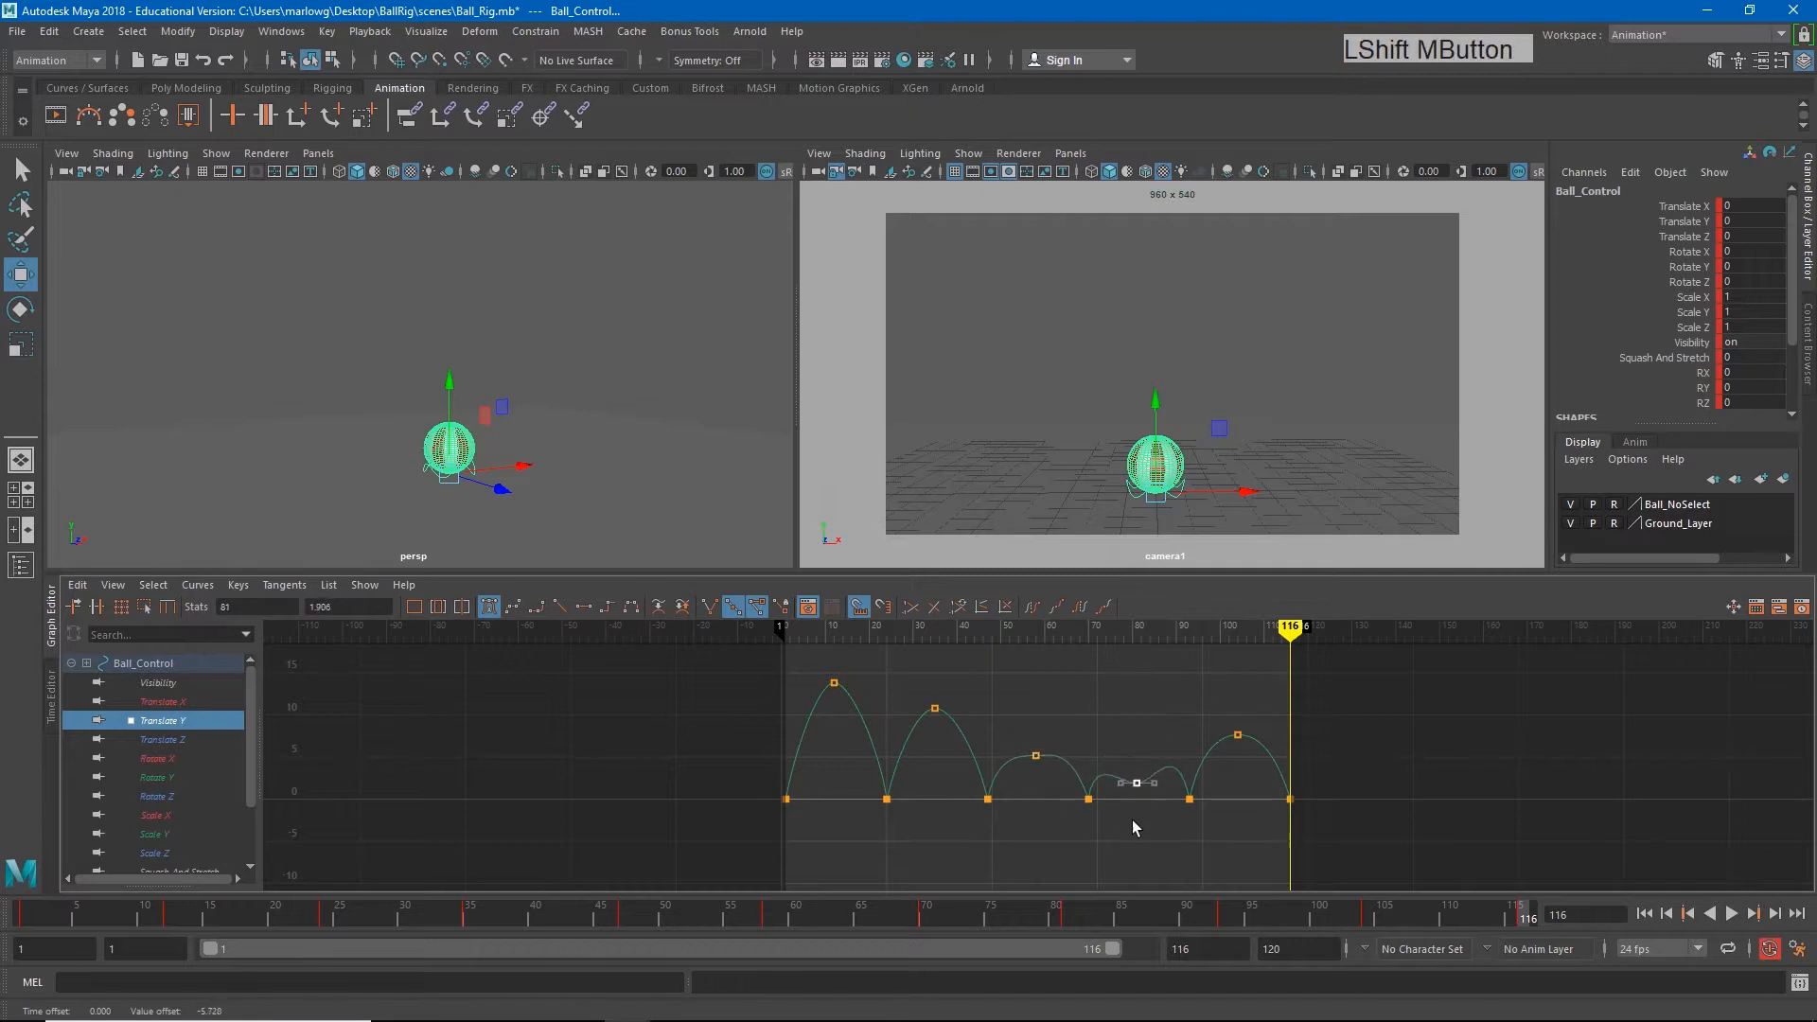
pyautogui.moveTo(1216, 702); pyautogui.dragTo(1250, 781)
pyautogui.keyDown('shift'); pyautogui.moveTo(1251, 782); pyautogui.dragTo(1237, 842, button='middle'); pyautogui.keyUp('shift')
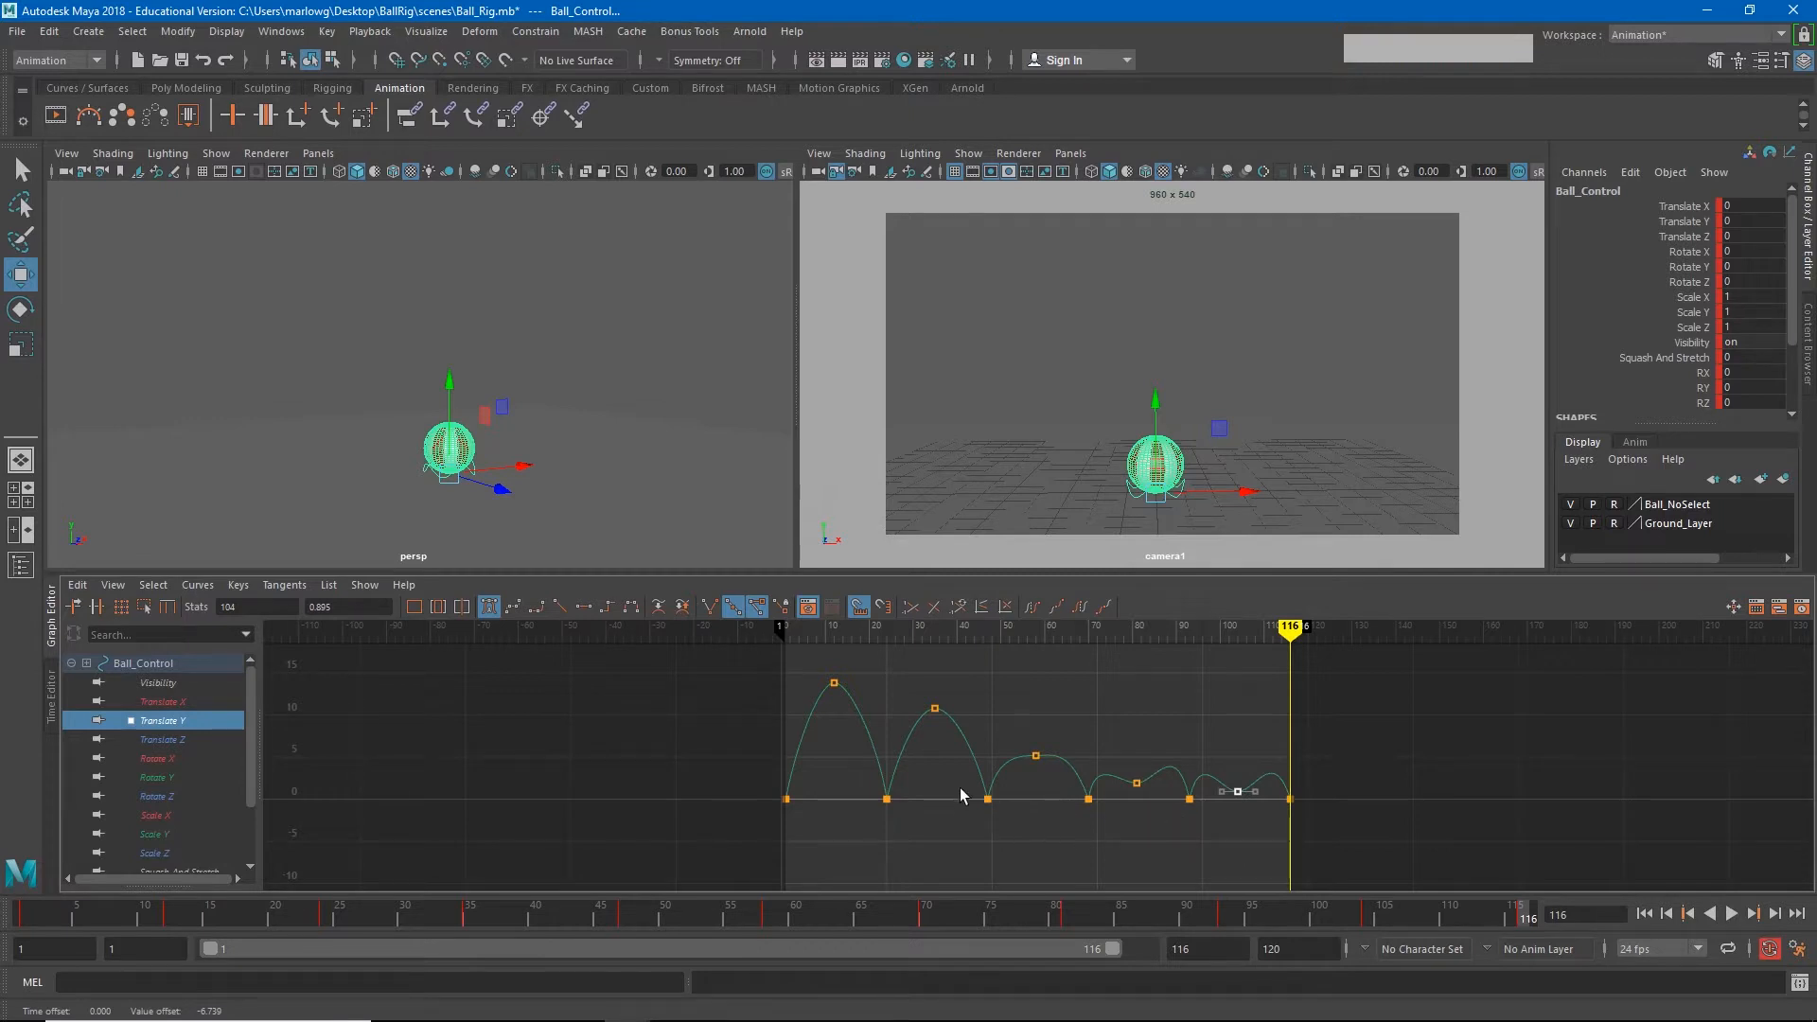
# Steepen the first bounce's arc by adjusting the incoming tangent at frame 24 and the outgoing tangent at frame 1
pyautogui.scroll(2, 961, 789)
pyautogui.moveTo(762, 793); pyautogui.dragTo(814, 837)
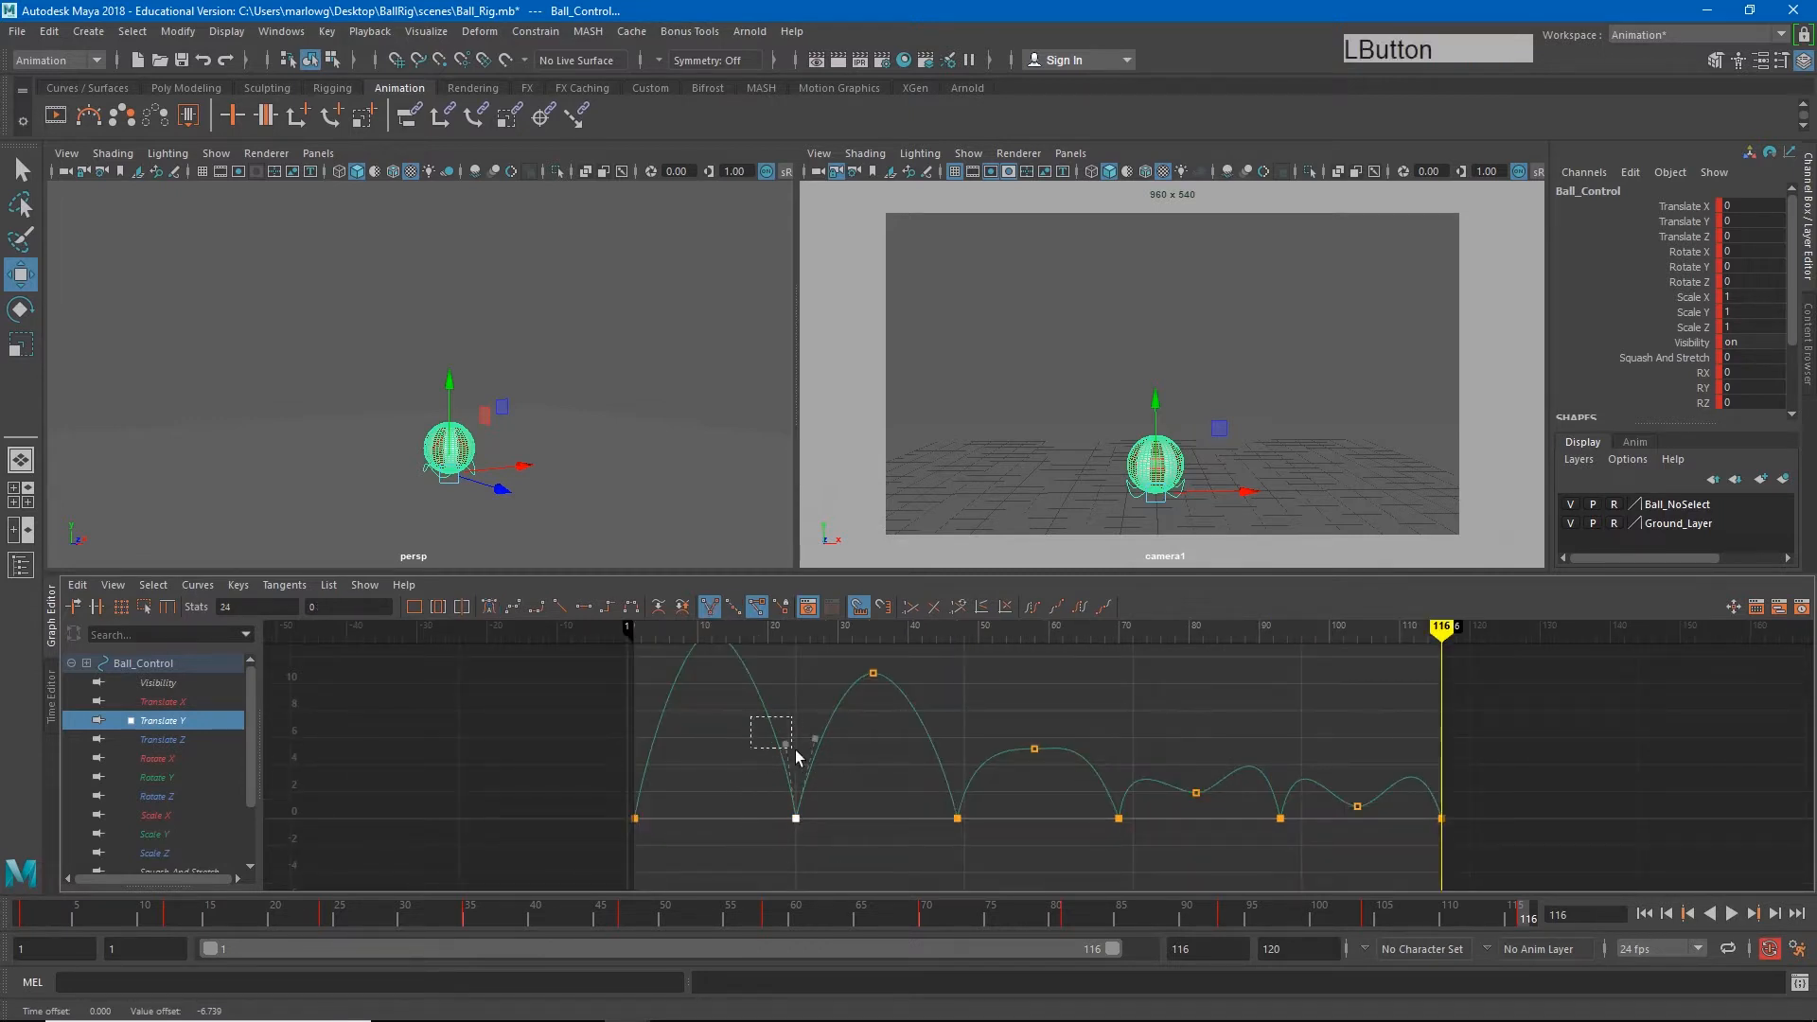
pyautogui.moveTo(790, 760); pyautogui.dragTo(792, 719, button='middle')
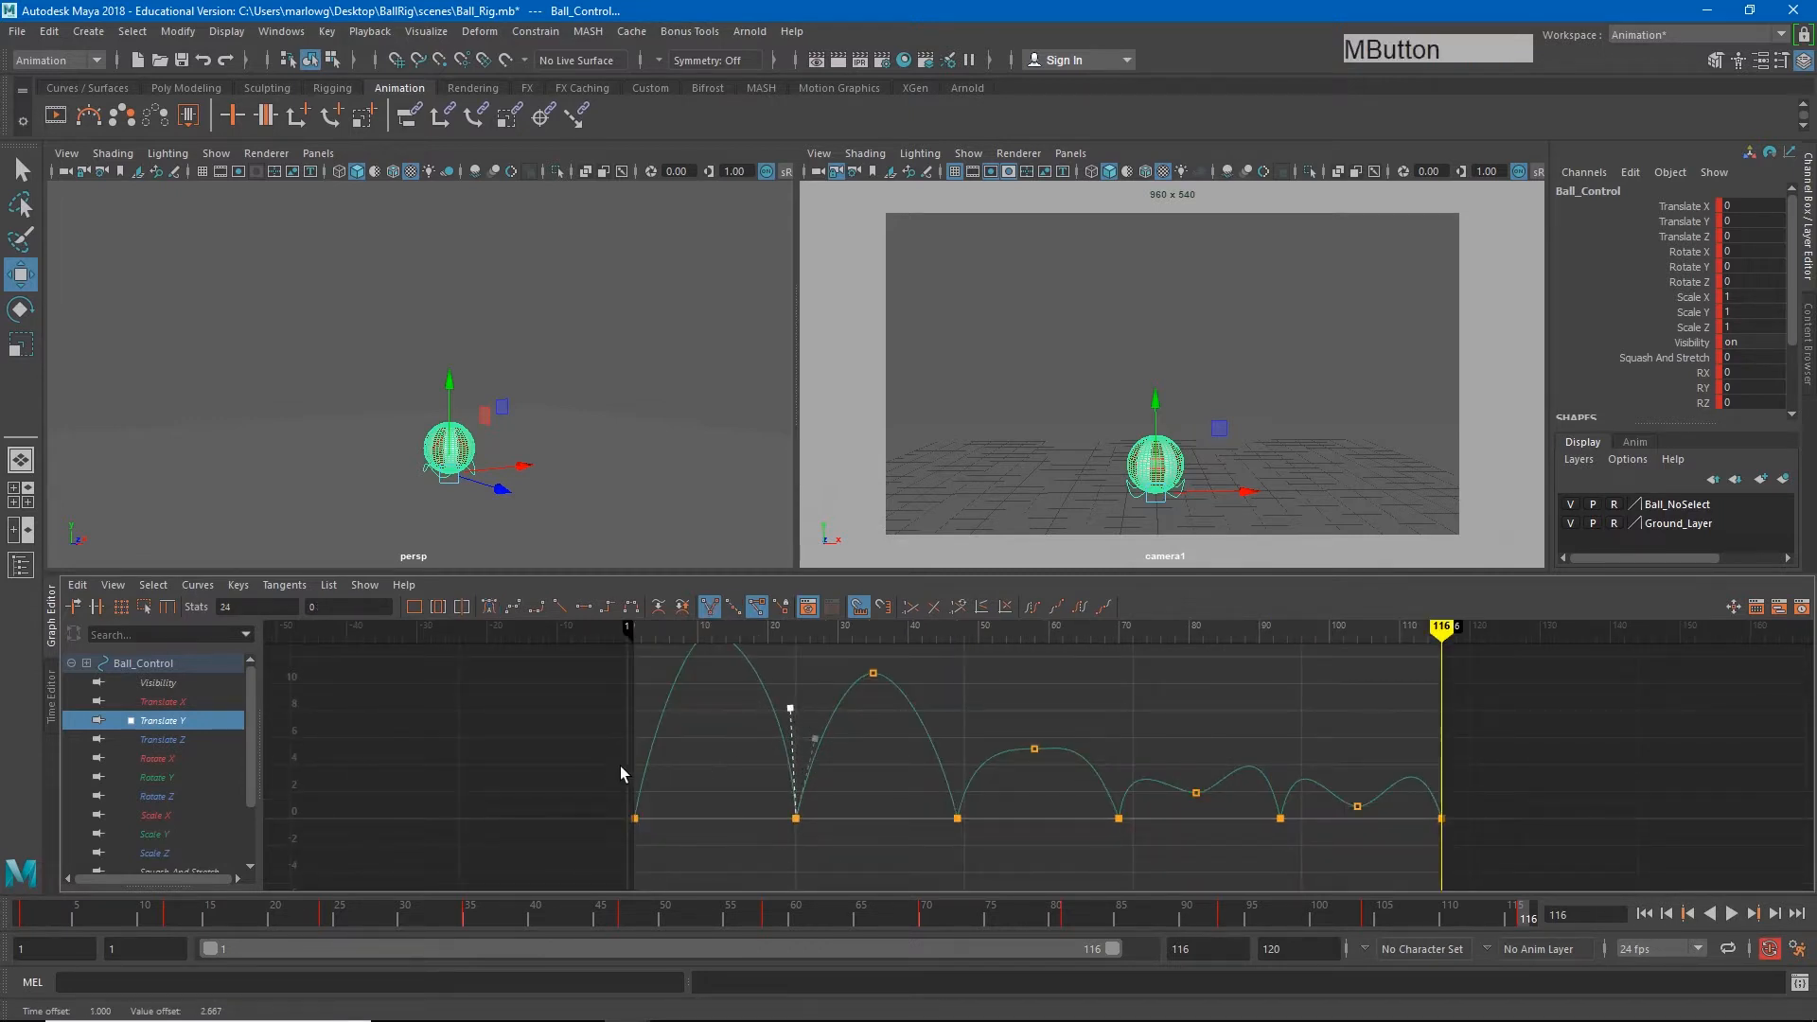
pyautogui.click(634, 818)
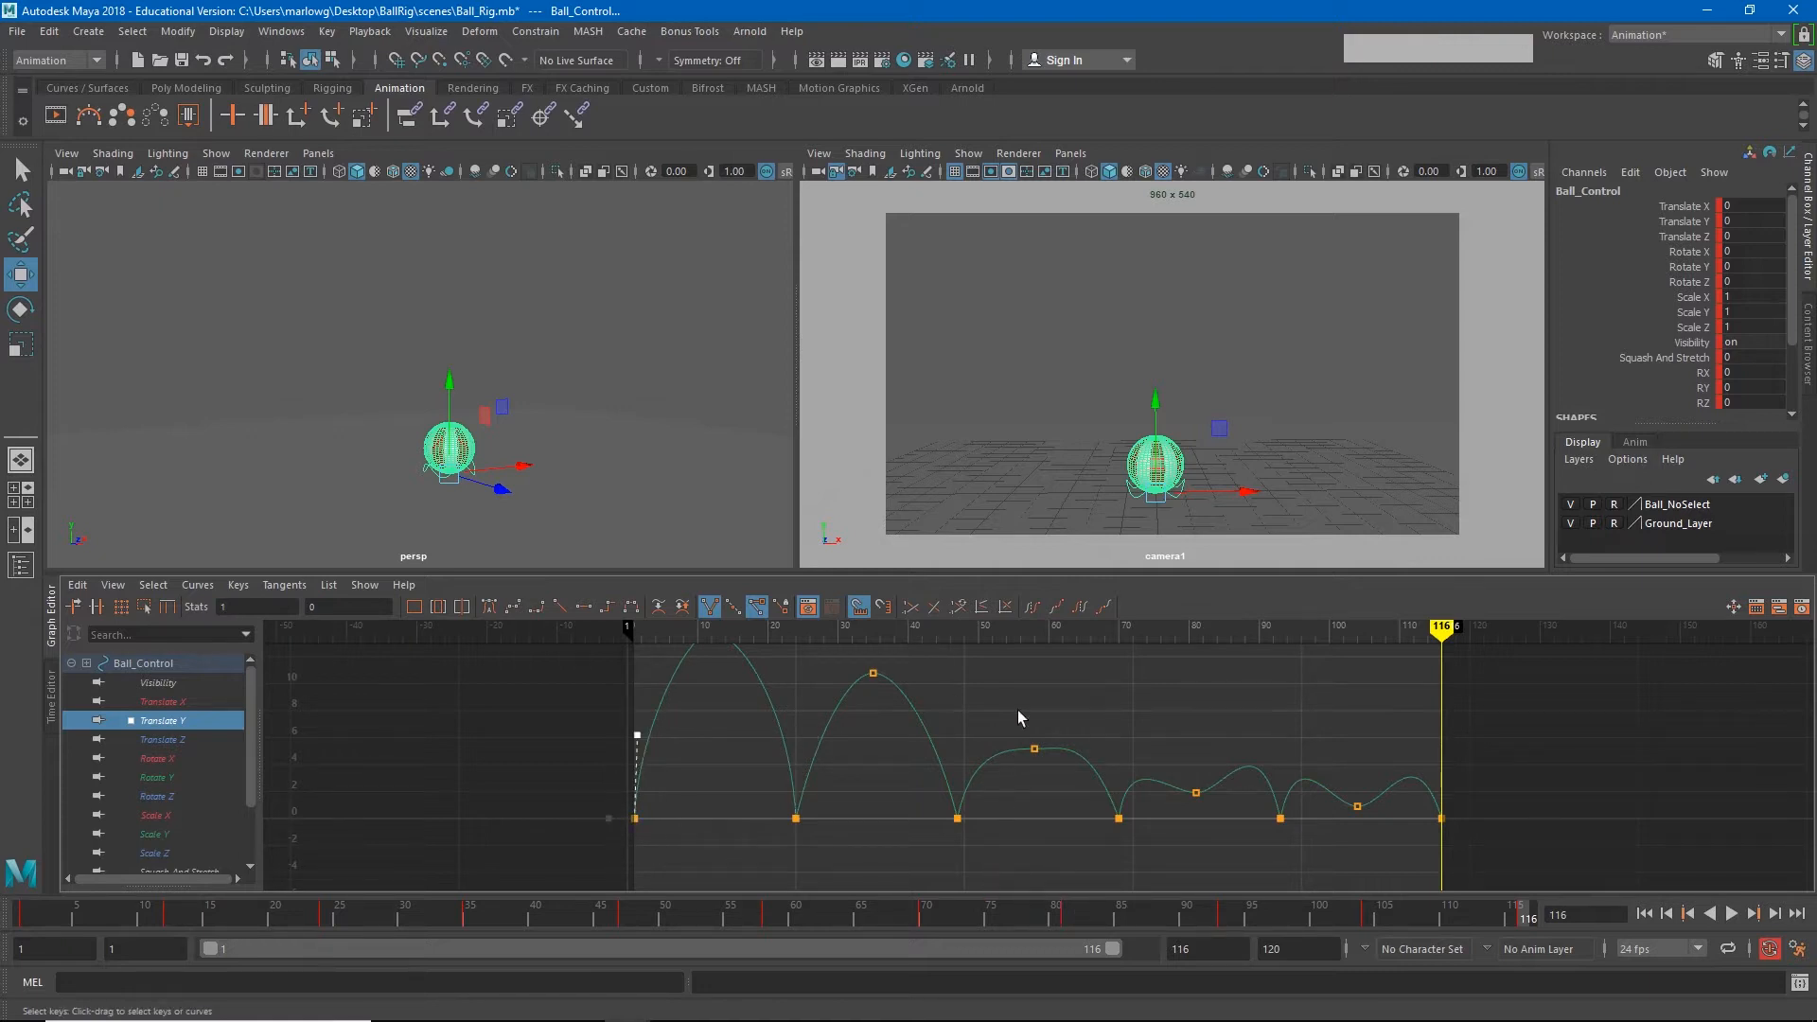
# Lower the Translate Y peaks to about 12.5 at frame 12 and about 9 at frame 35
pyautogui.moveTo(1030, 635); pyautogui.dragTo(719, 715)
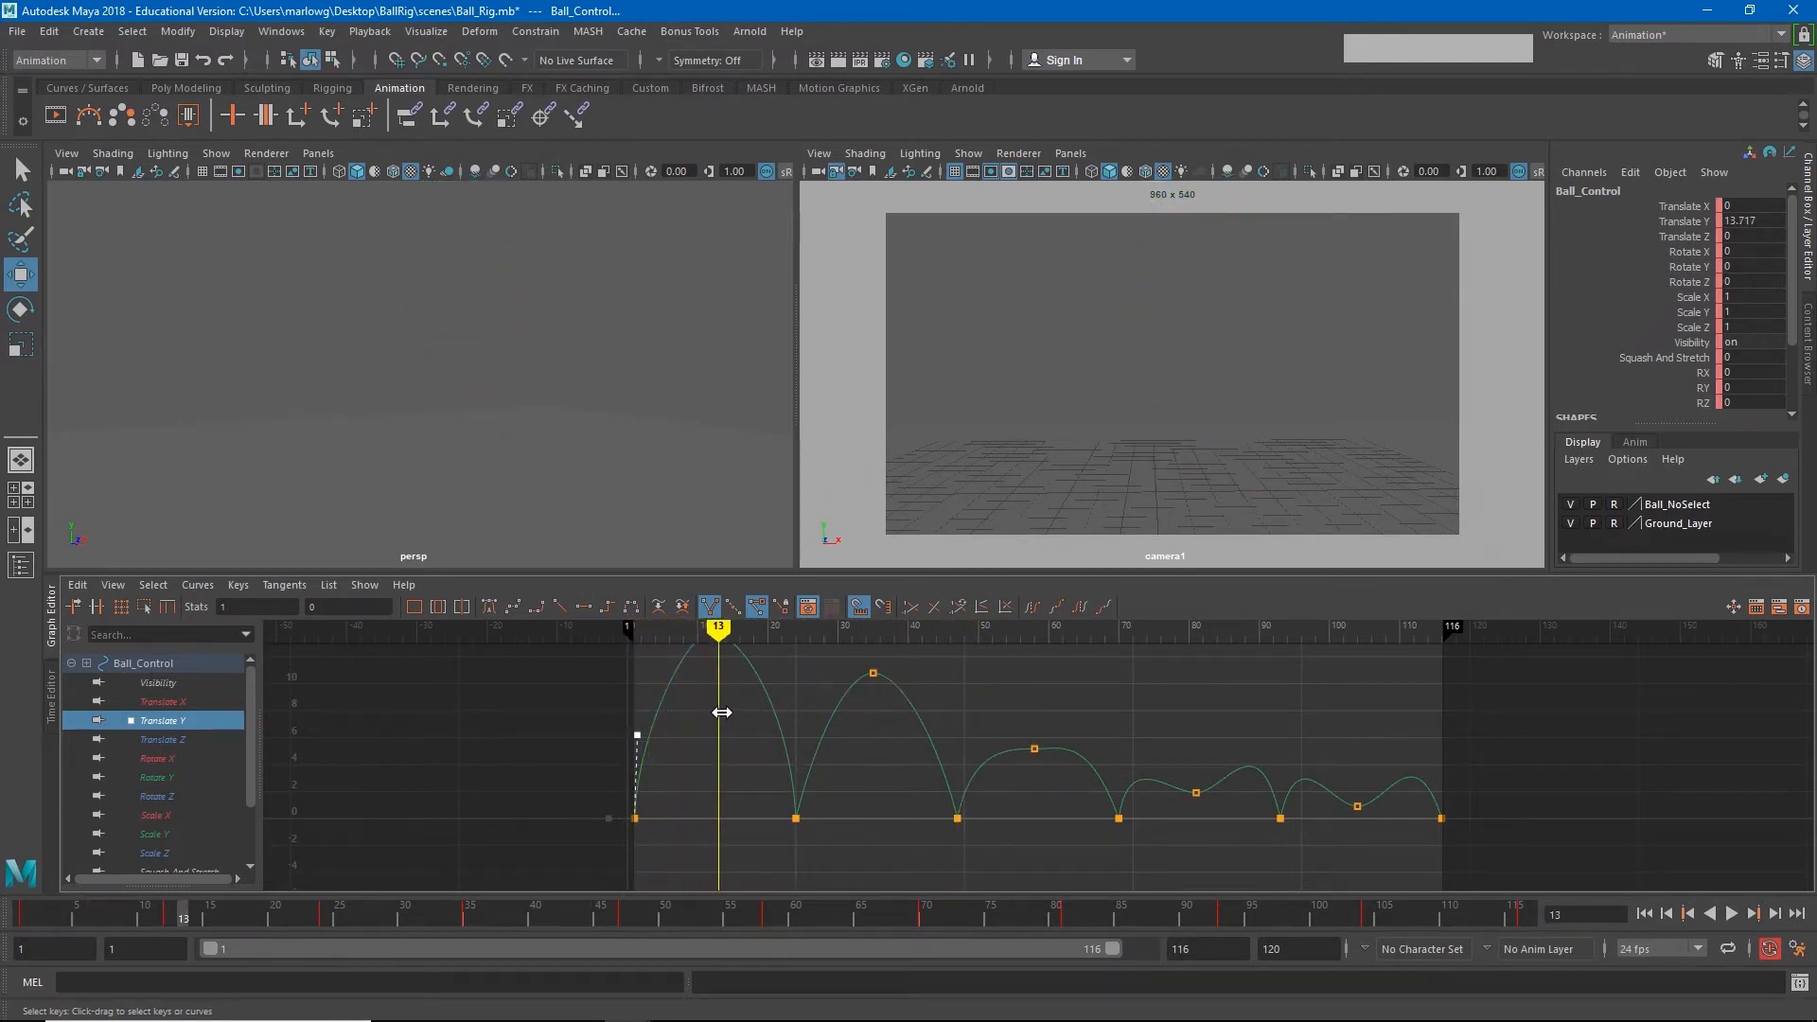
pyautogui.keyDown('alt'); pyautogui.moveTo(629, 458); pyautogui.dragTo(414, 434, button='right'); pyautogui.keyUp('alt')
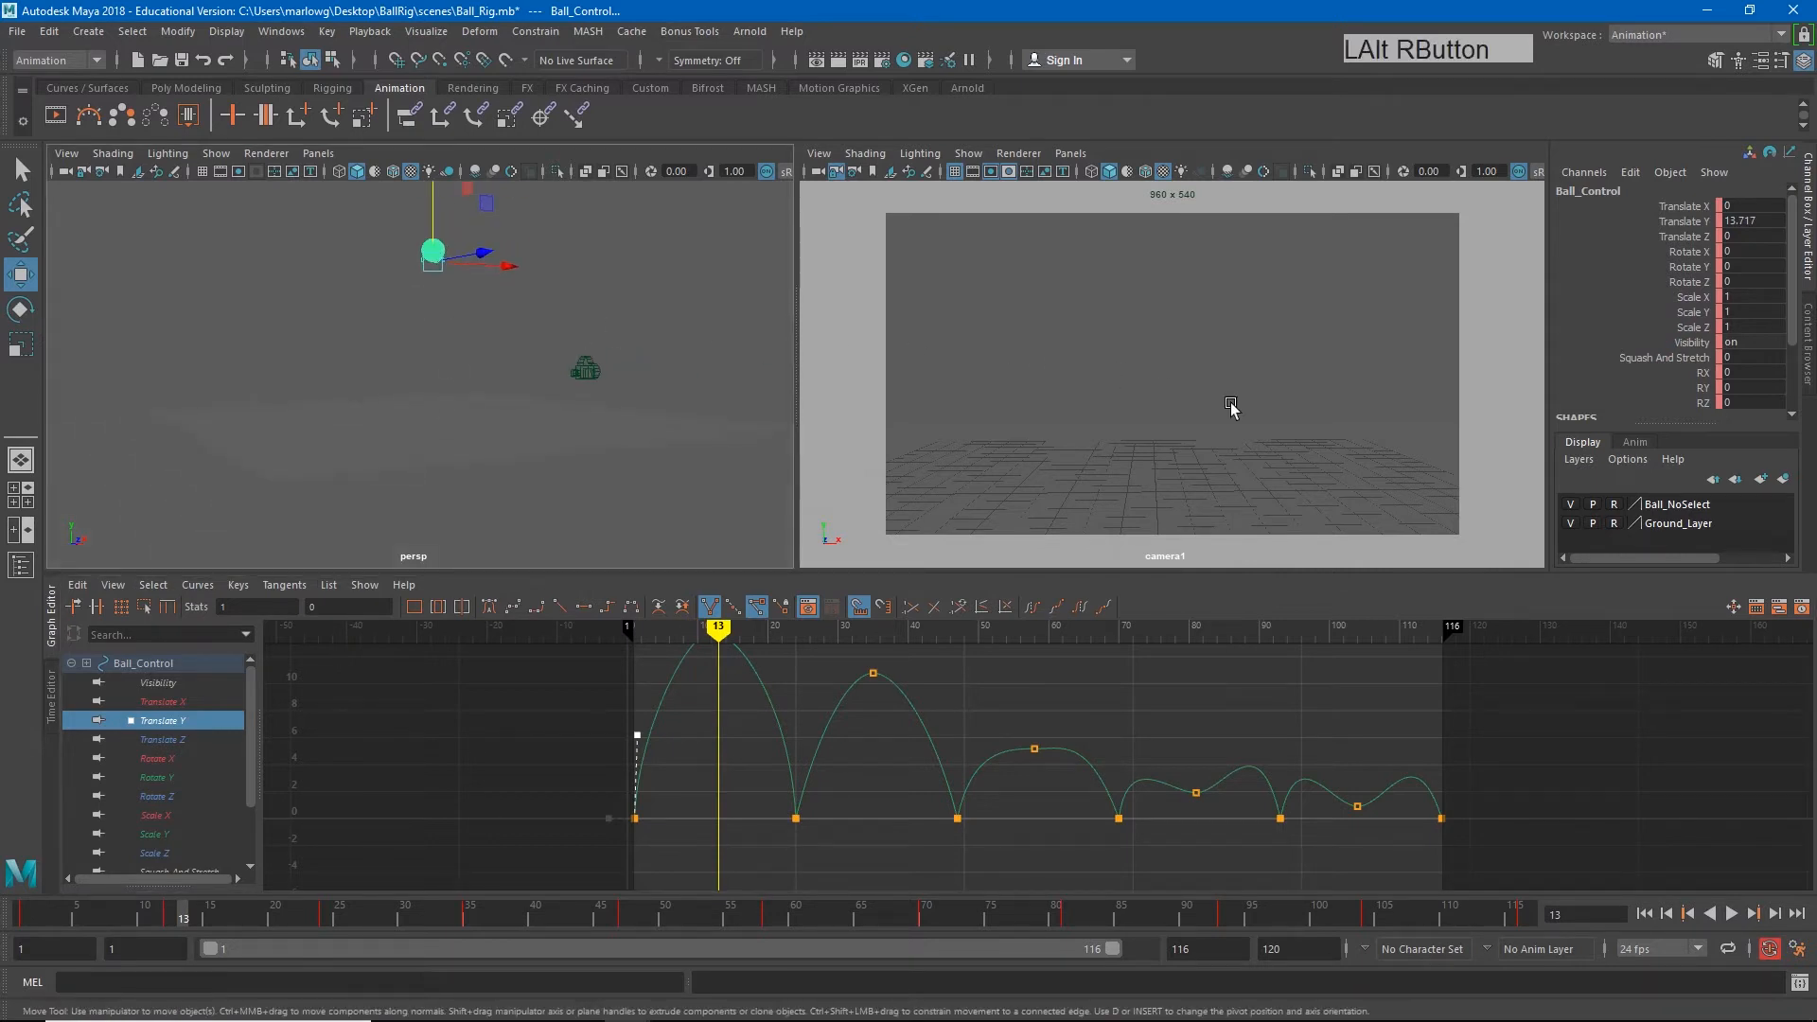
pyautogui.scroll(-3, 720, 730)
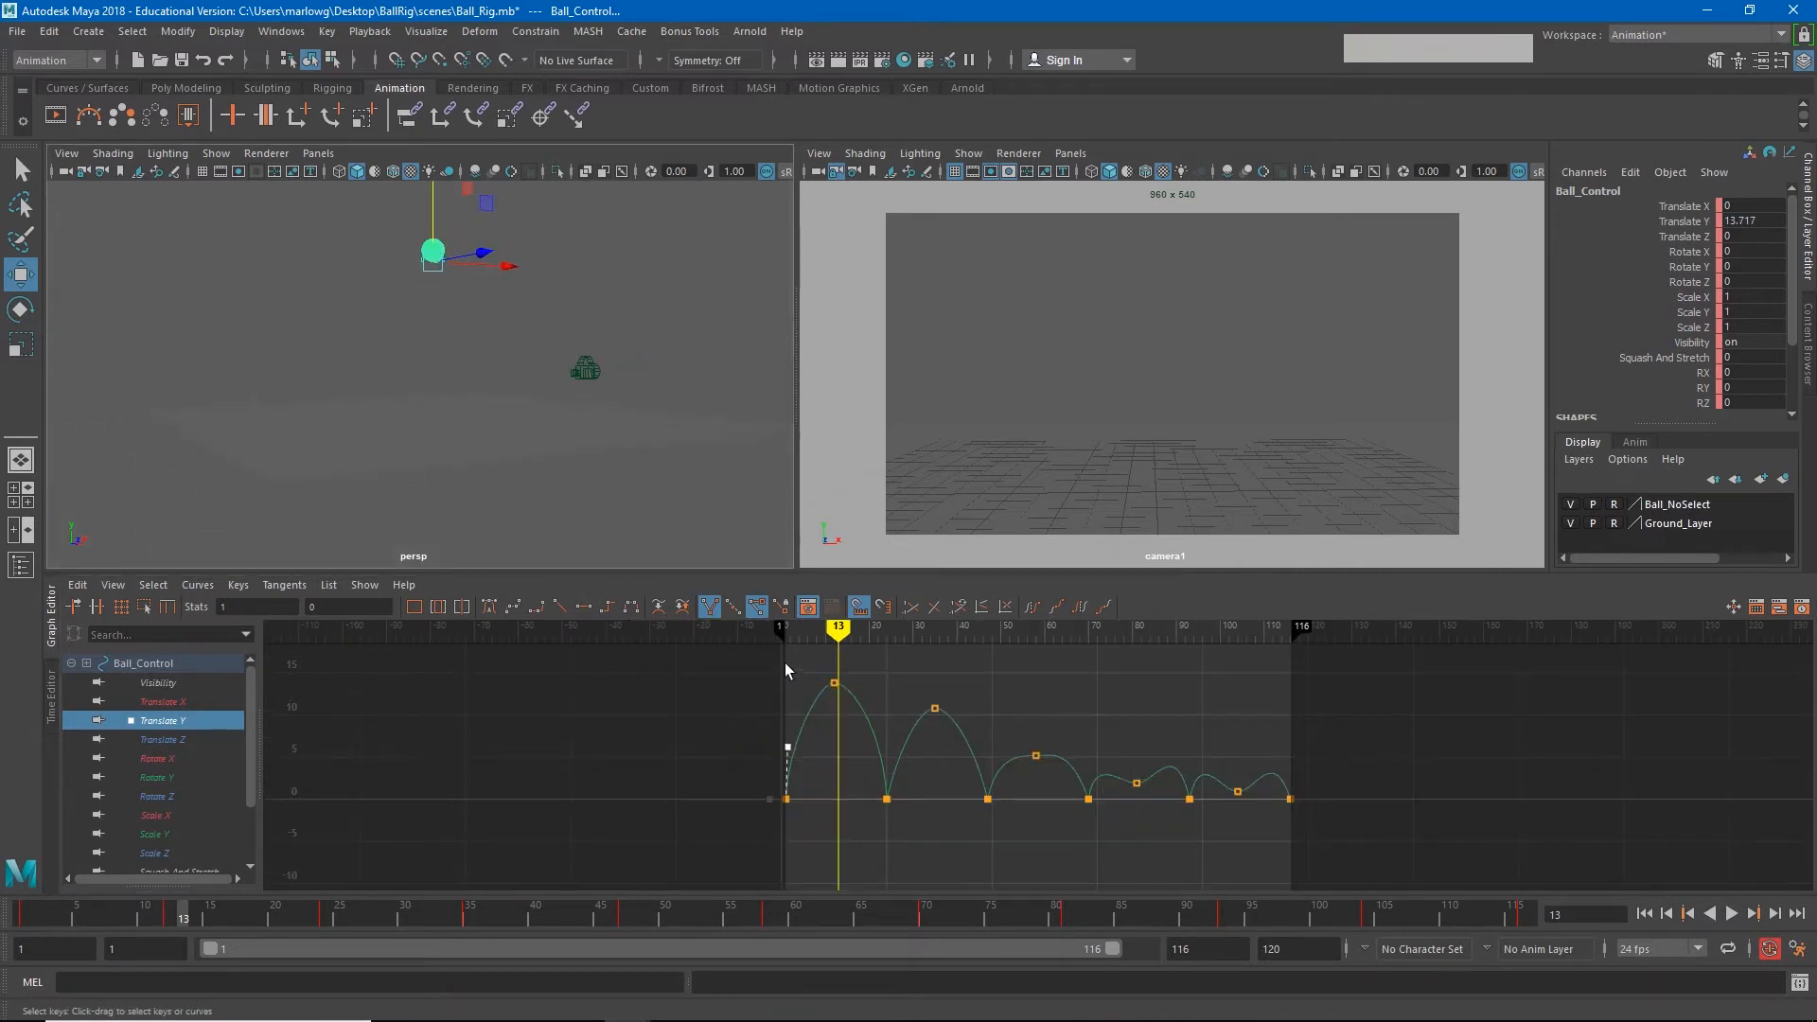
pyautogui.moveTo(803, 663); pyautogui.dragTo(863, 702)
pyautogui.keyDown('shift'); pyautogui.moveTo(870, 714); pyautogui.dragTo(868, 724, button='middle'); pyautogui.keyUp('shift')
pyautogui.moveTo(904, 683); pyautogui.dragTo(954, 729)
pyautogui.keyDown('shift'); pyautogui.moveTo(952, 745); pyautogui.dragTo(949, 756, button='middle'); pyautogui.keyUp('shift')
# Shift all keys from frame 57 onward three frames earlier, and the keys from frame 66 onward another four frames earlier
pyautogui.moveTo(513, 910); pyautogui.dragTo(627, 910)
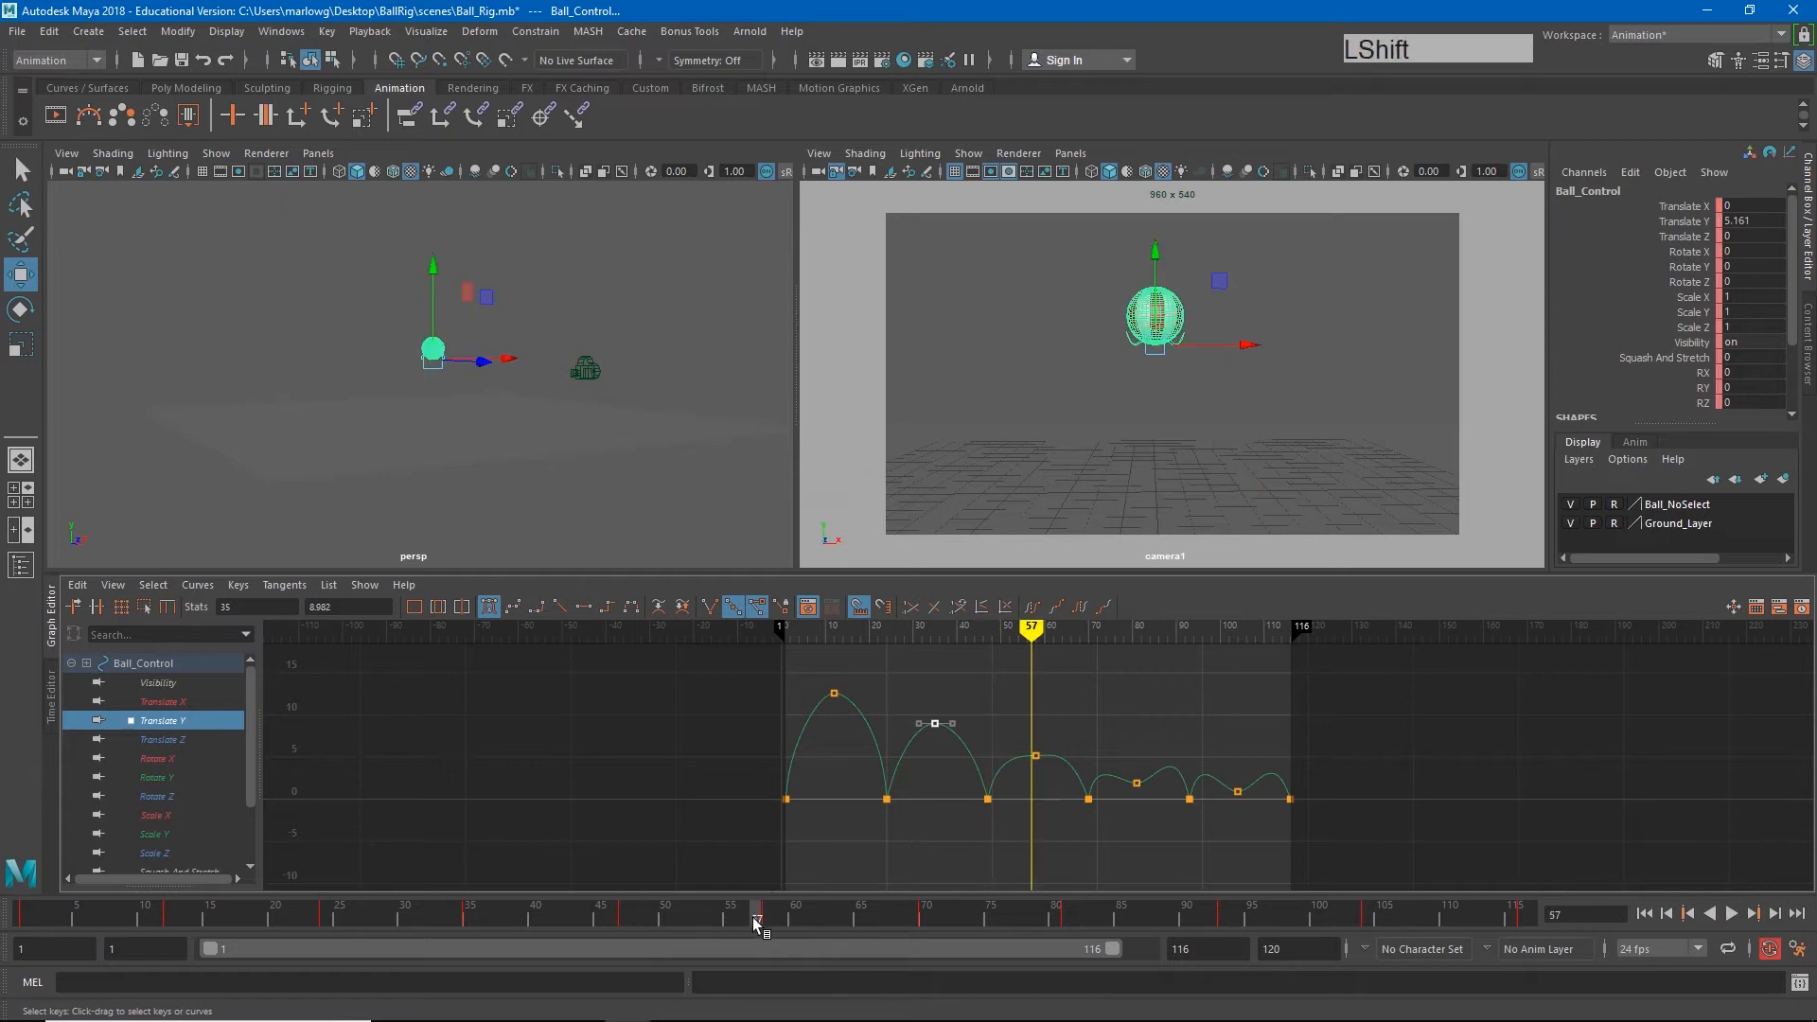
pyautogui.keyDown('shift'); pyautogui.moveTo(753, 917); pyautogui.dragTo(1528, 917, button='middle'); pyautogui.keyUp('shift')
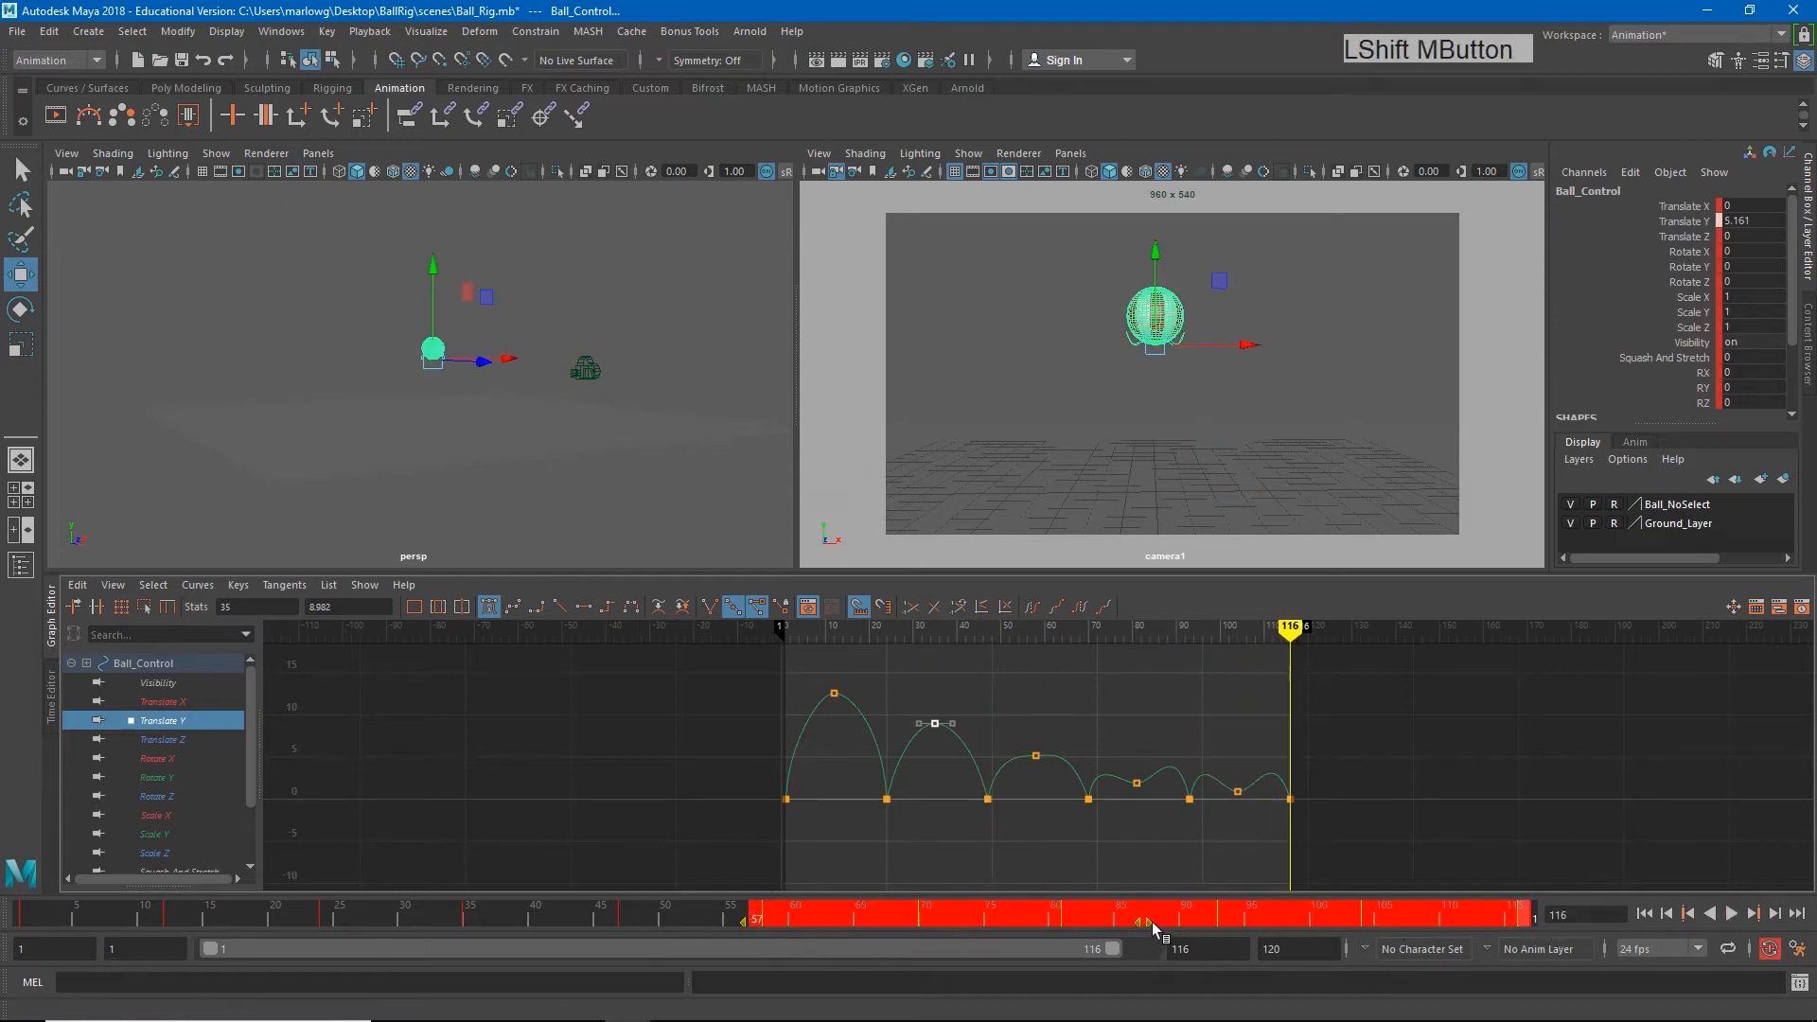
pyautogui.moveTo(1150, 922); pyautogui.dragTo(1111, 921)
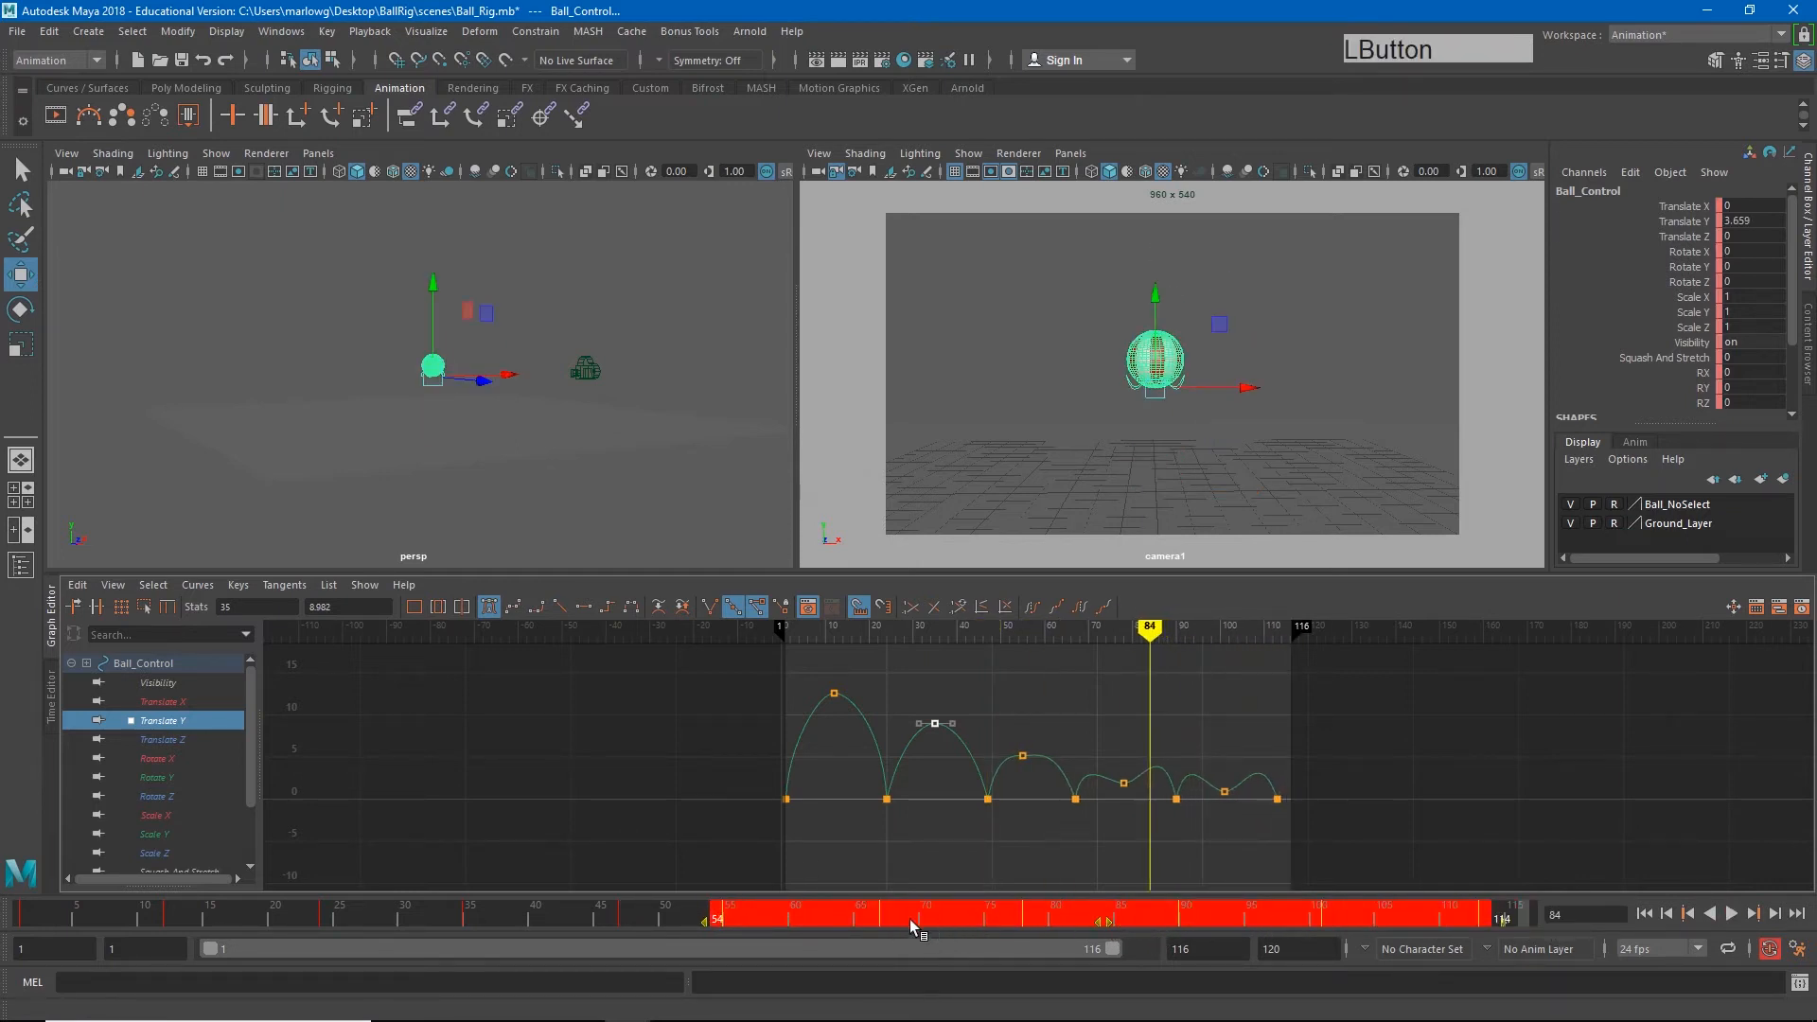
pyautogui.click(874, 920)
pyautogui.keyDown('shift'); pyautogui.moveTo(874, 917); pyautogui.dragTo(1525, 919, button='middle'); pyautogui.keyUp('shift')
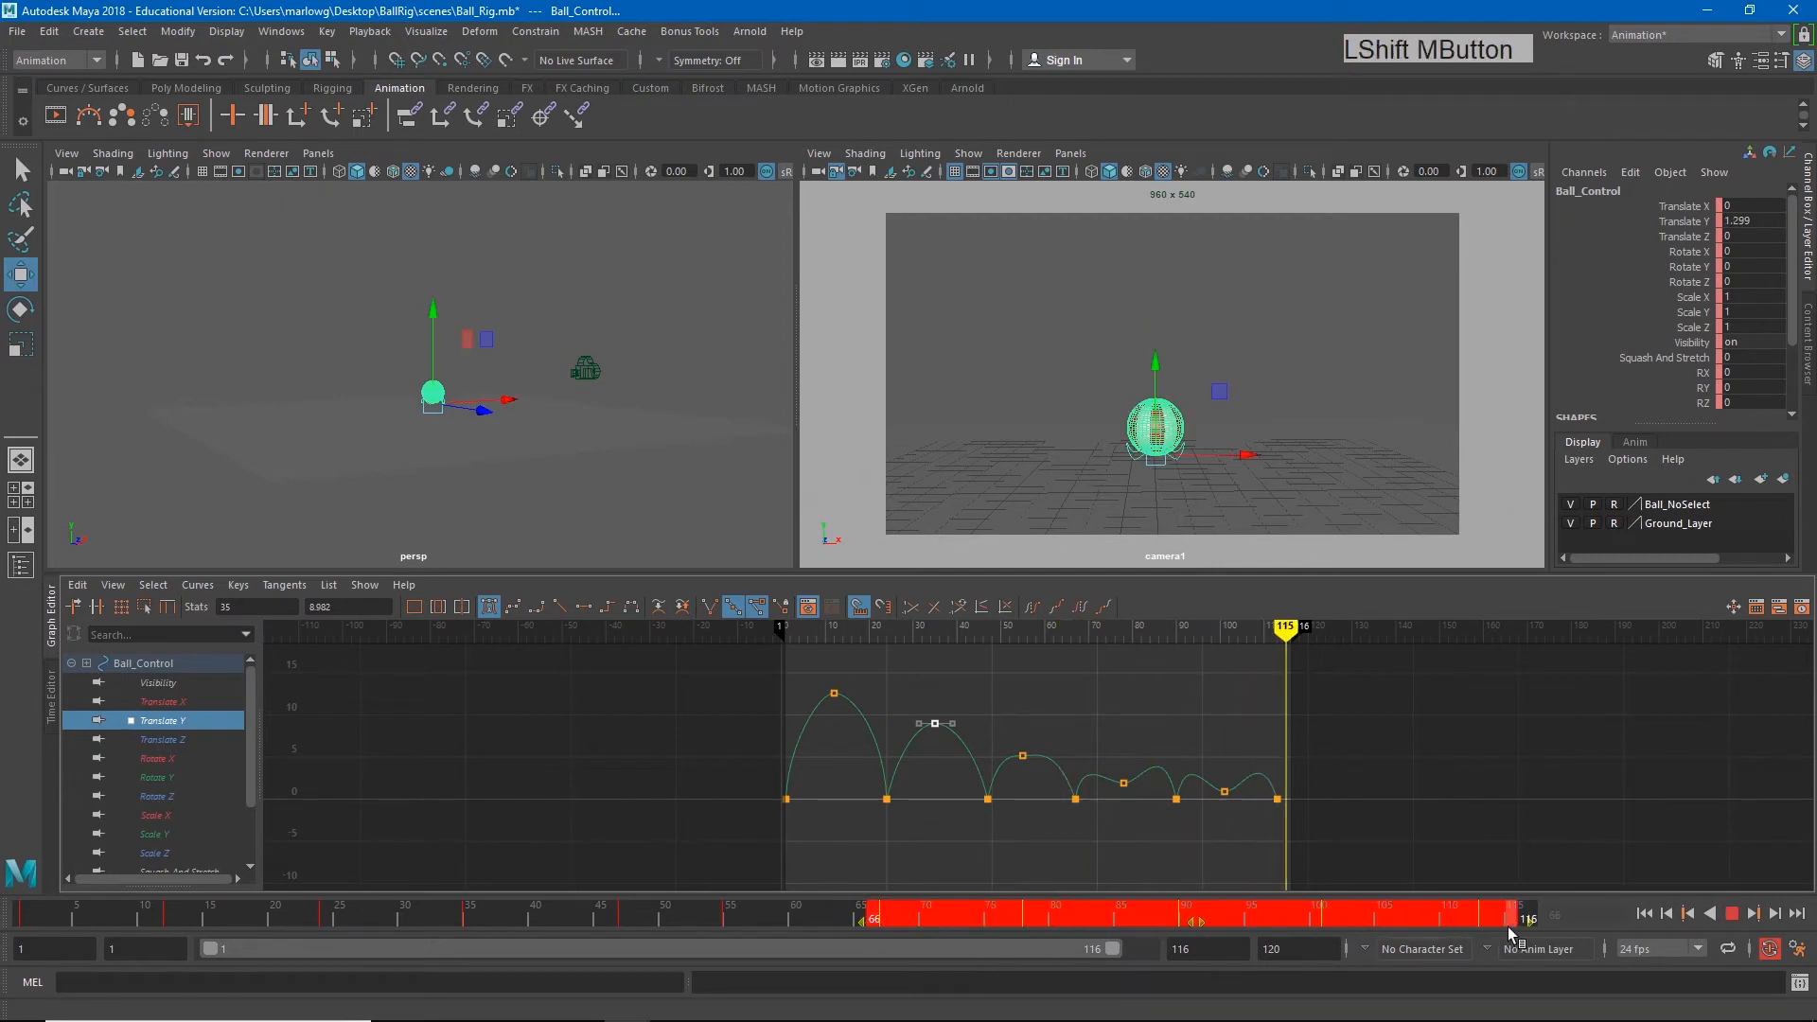
pyautogui.moveTo(1196, 922); pyautogui.dragTo(1151, 922)
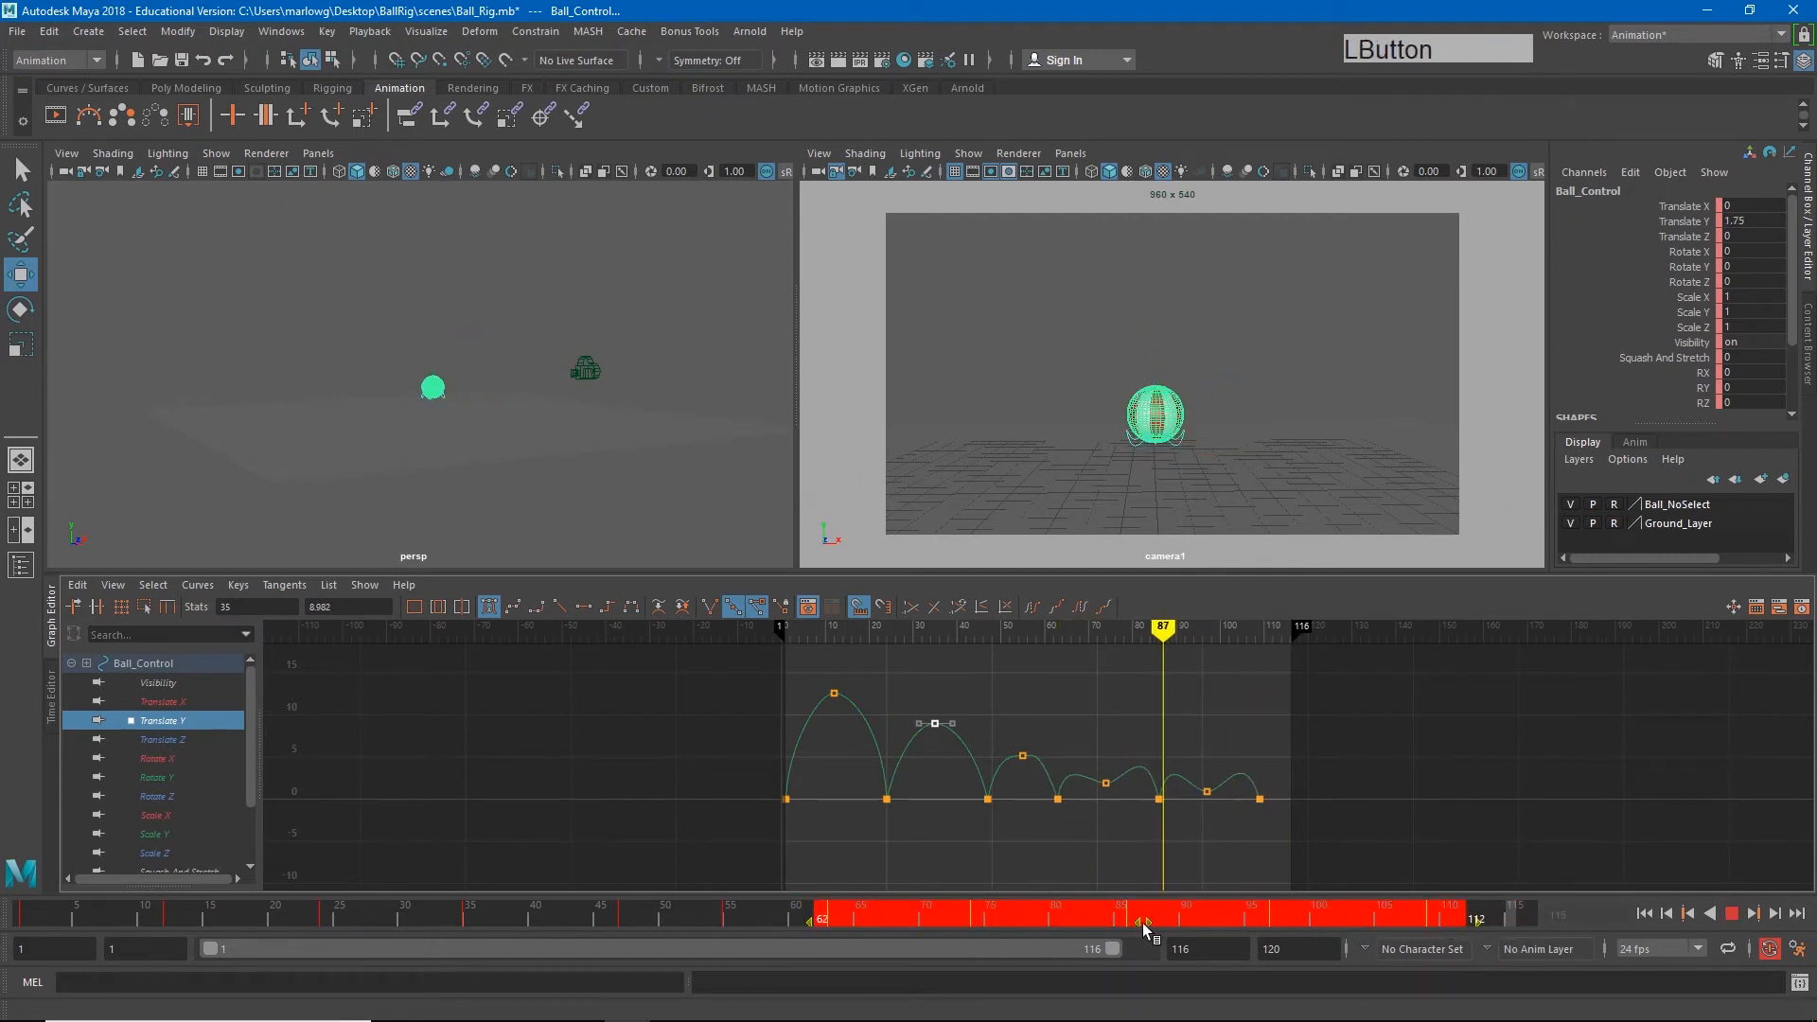
pyautogui.click(972, 918)
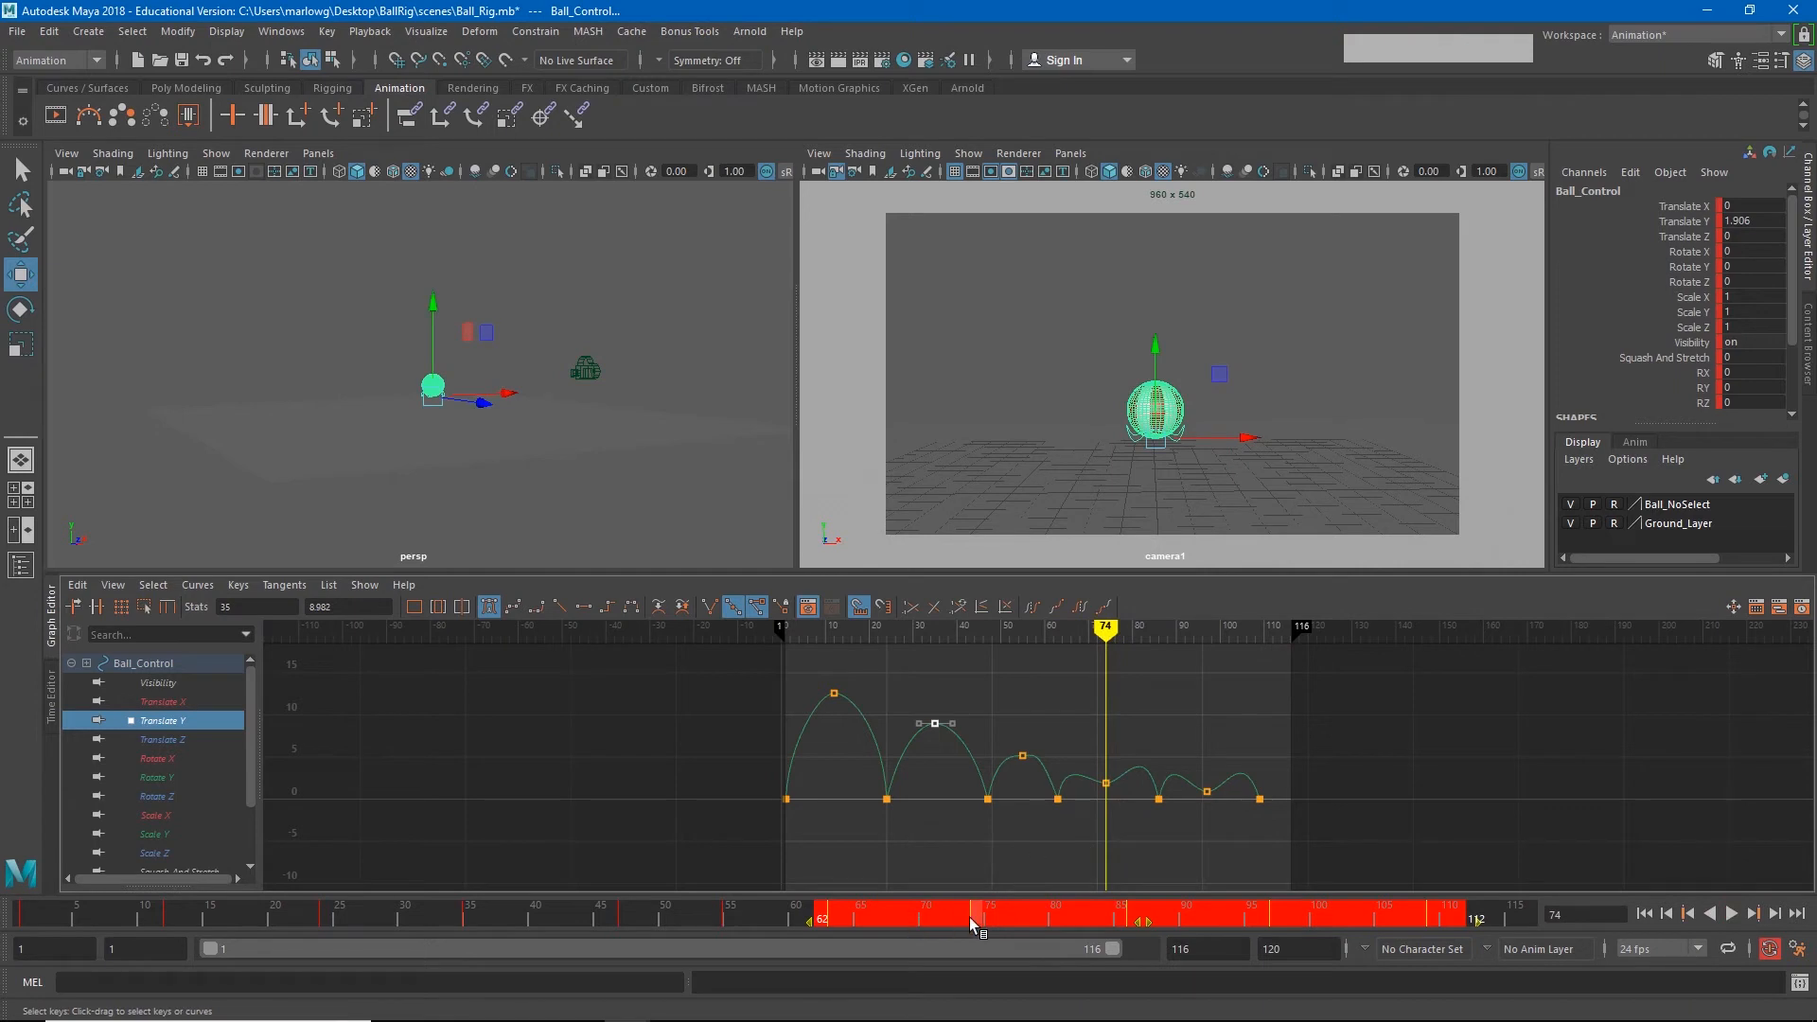
# Shift the keys from frame 74 onward five frames earlier, and those from the contact at frame 81 onward another six frames earlier
pyautogui.keyDown('shift'); pyautogui.moveTo(969, 917); pyautogui.dragTo(1434, 917, button='middle'); pyautogui.keyUp('shift')
pyautogui.moveTo(1201, 921); pyautogui.dragTo(1135, 920)
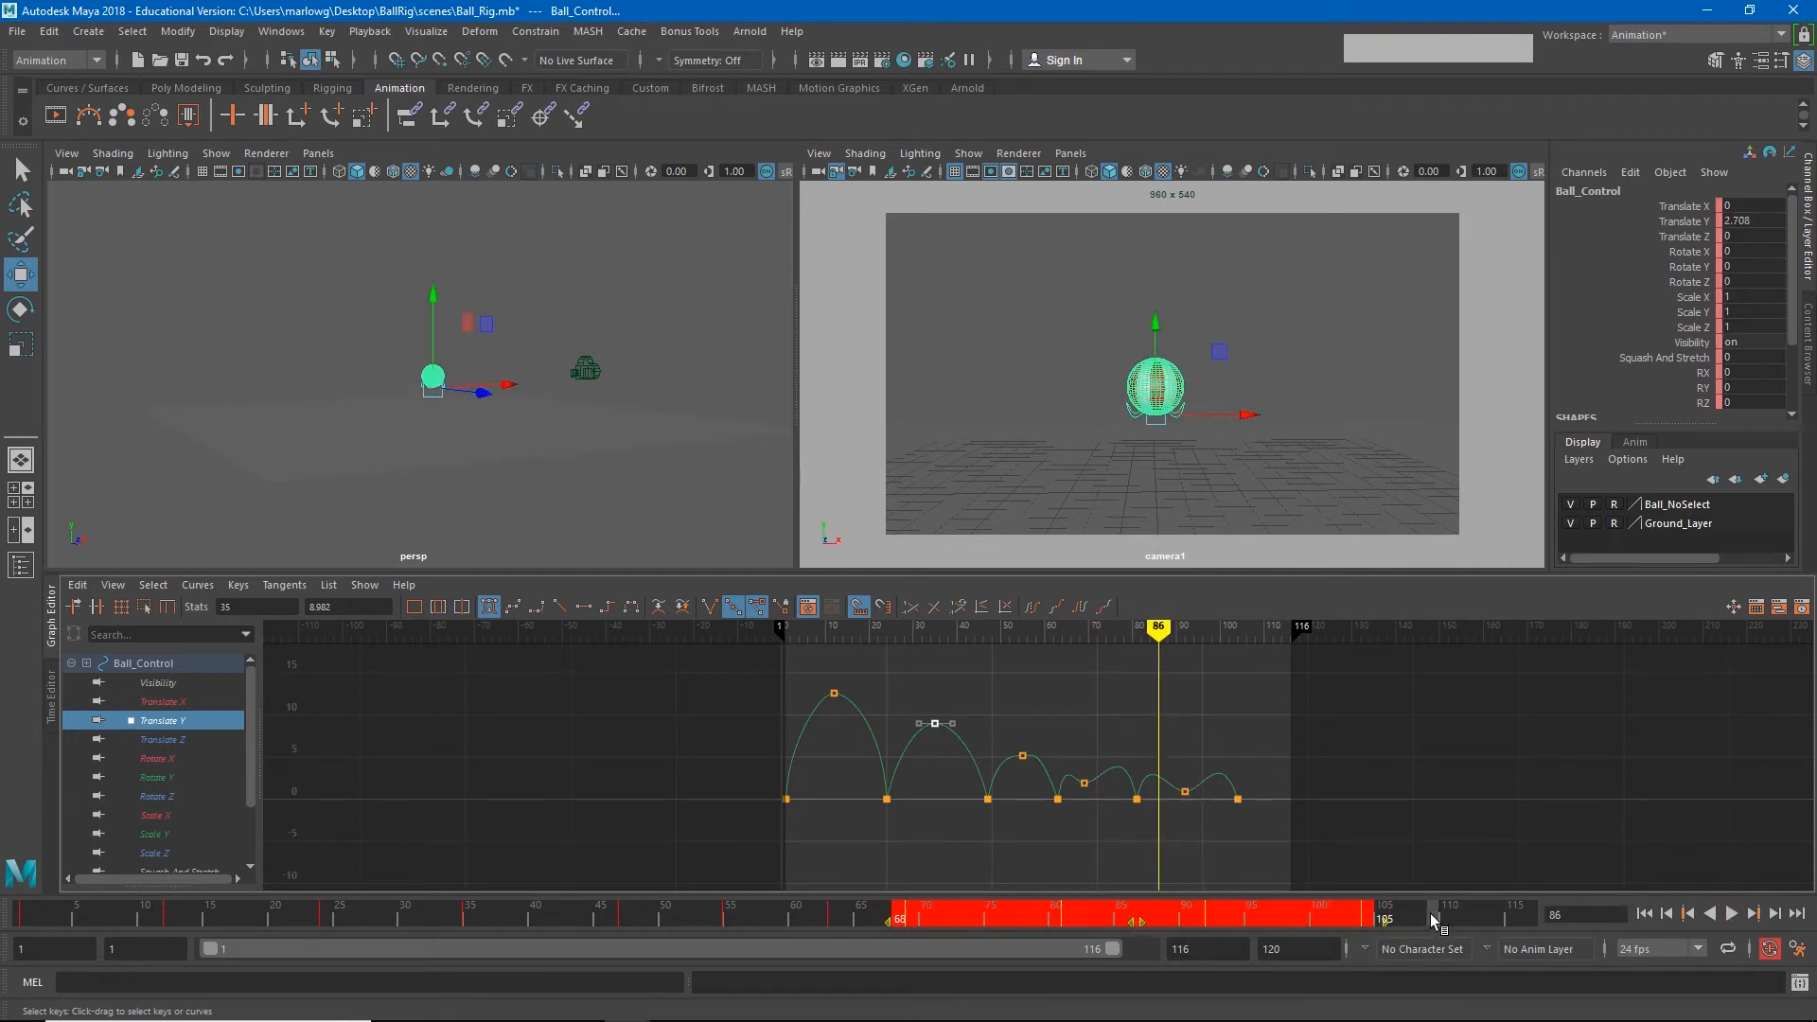
pyautogui.click(1430, 915)
pyautogui.click(1057, 919)
pyautogui.keyDown('shift'); pyautogui.moveTo(1057, 920); pyautogui.dragTo(1393, 920, button='middle'); pyautogui.keyUp('shift')
pyautogui.moveTo(1224, 922); pyautogui.dragTo(1139, 924)
pyautogui.click(1431, 917)
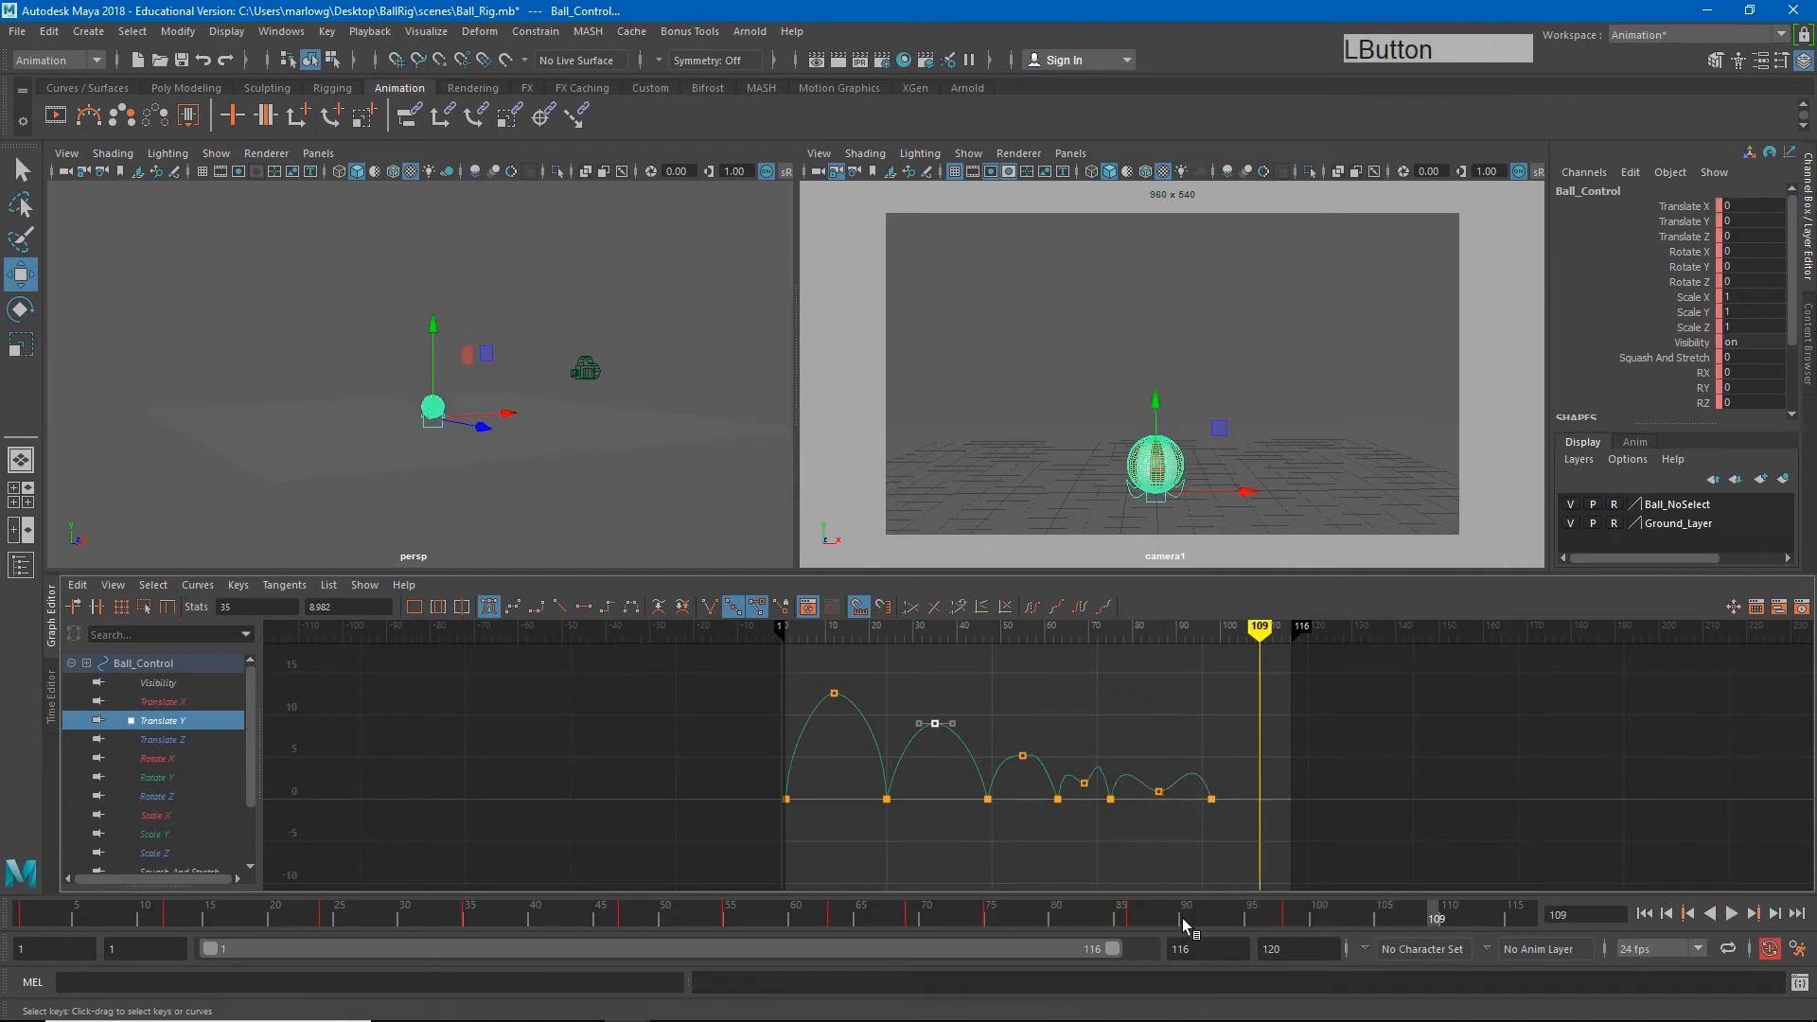
# Shorten the last bounce by moving its peak key to frame 79 and its final ground contact to frame 83
pyautogui.keyDown('shift'); pyautogui.moveTo(1109, 924); pyautogui.dragTo(1317, 924, button='middle'); pyautogui.keyUp('shift')
pyautogui.moveTo(1214, 925); pyautogui.dragTo(1118, 925)
pyautogui.click(1185, 923)
pyautogui.keyDown('shift'); pyautogui.moveTo(1186, 924); pyautogui.dragTo(1214, 924, button='middle'); pyautogui.keyUp('shift')
pyautogui.moveTo(1196, 925); pyautogui.dragTo(1090, 844)
# Steepen the Translate Y tangents leaving frame 1 and on both sides of the ground contact at frame 24
pyautogui.press('f')
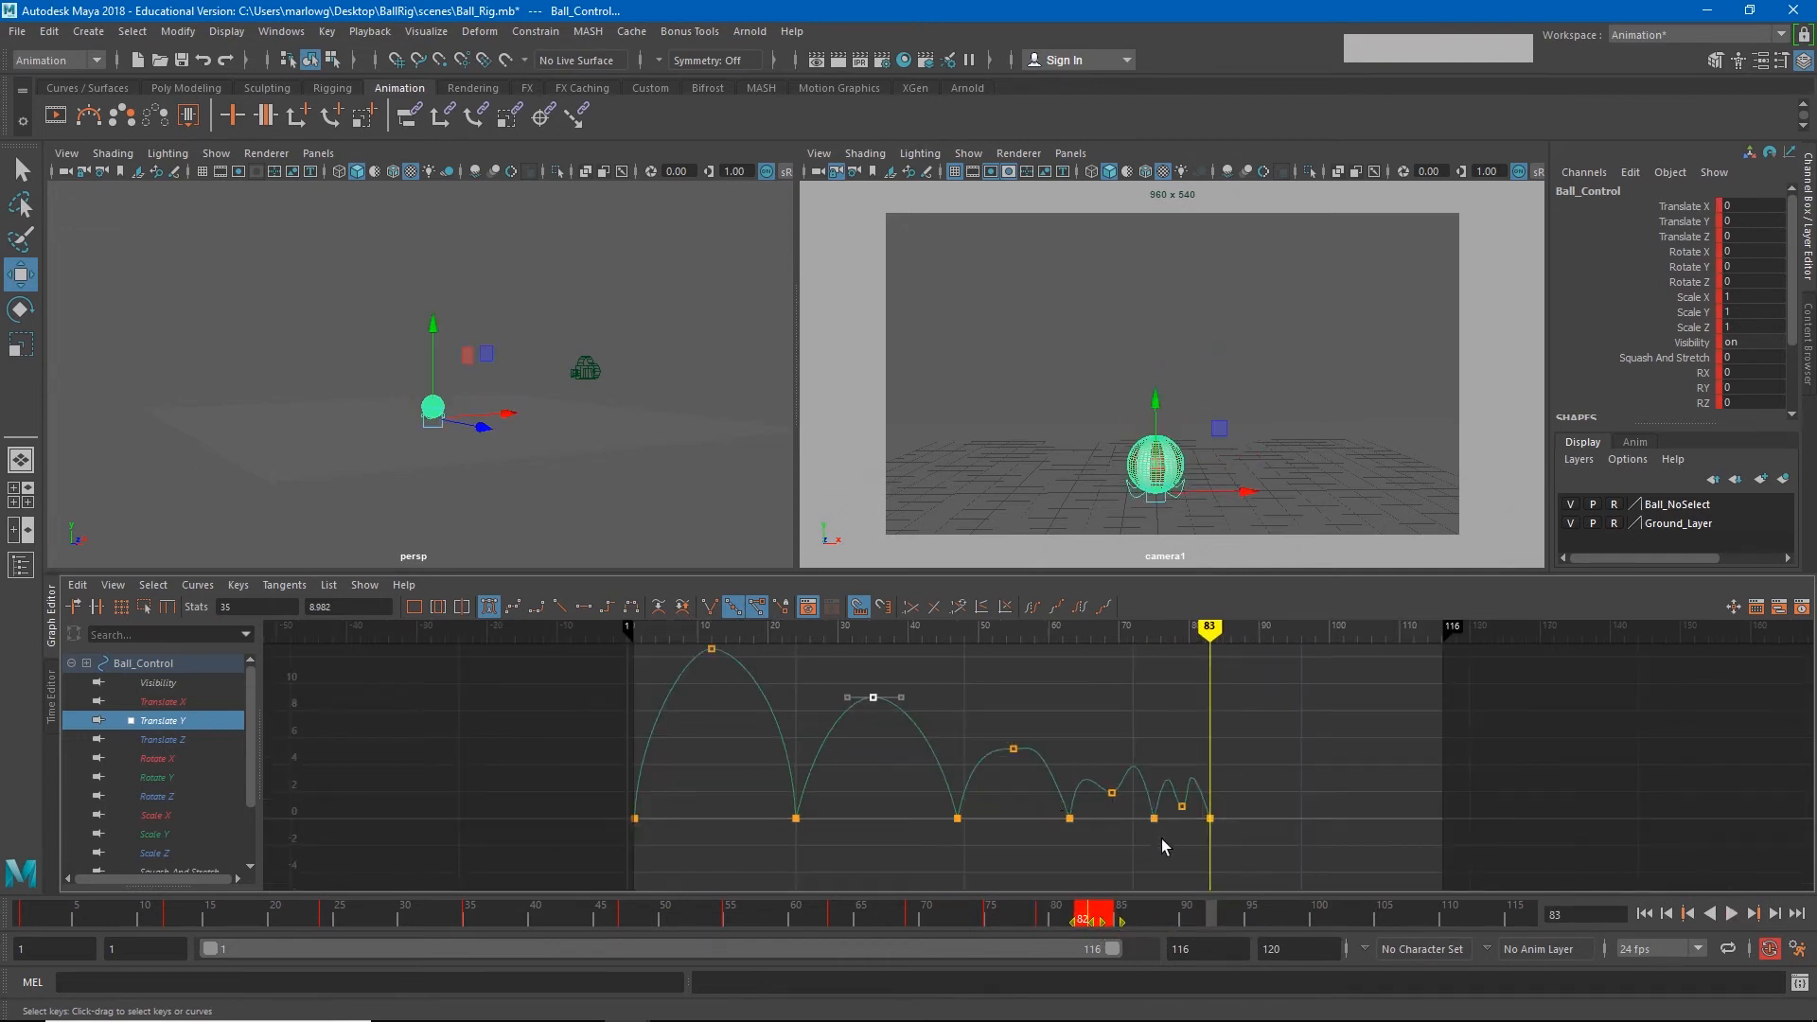
pyautogui.moveTo(704, 827); pyautogui.dragTo(607, 795)
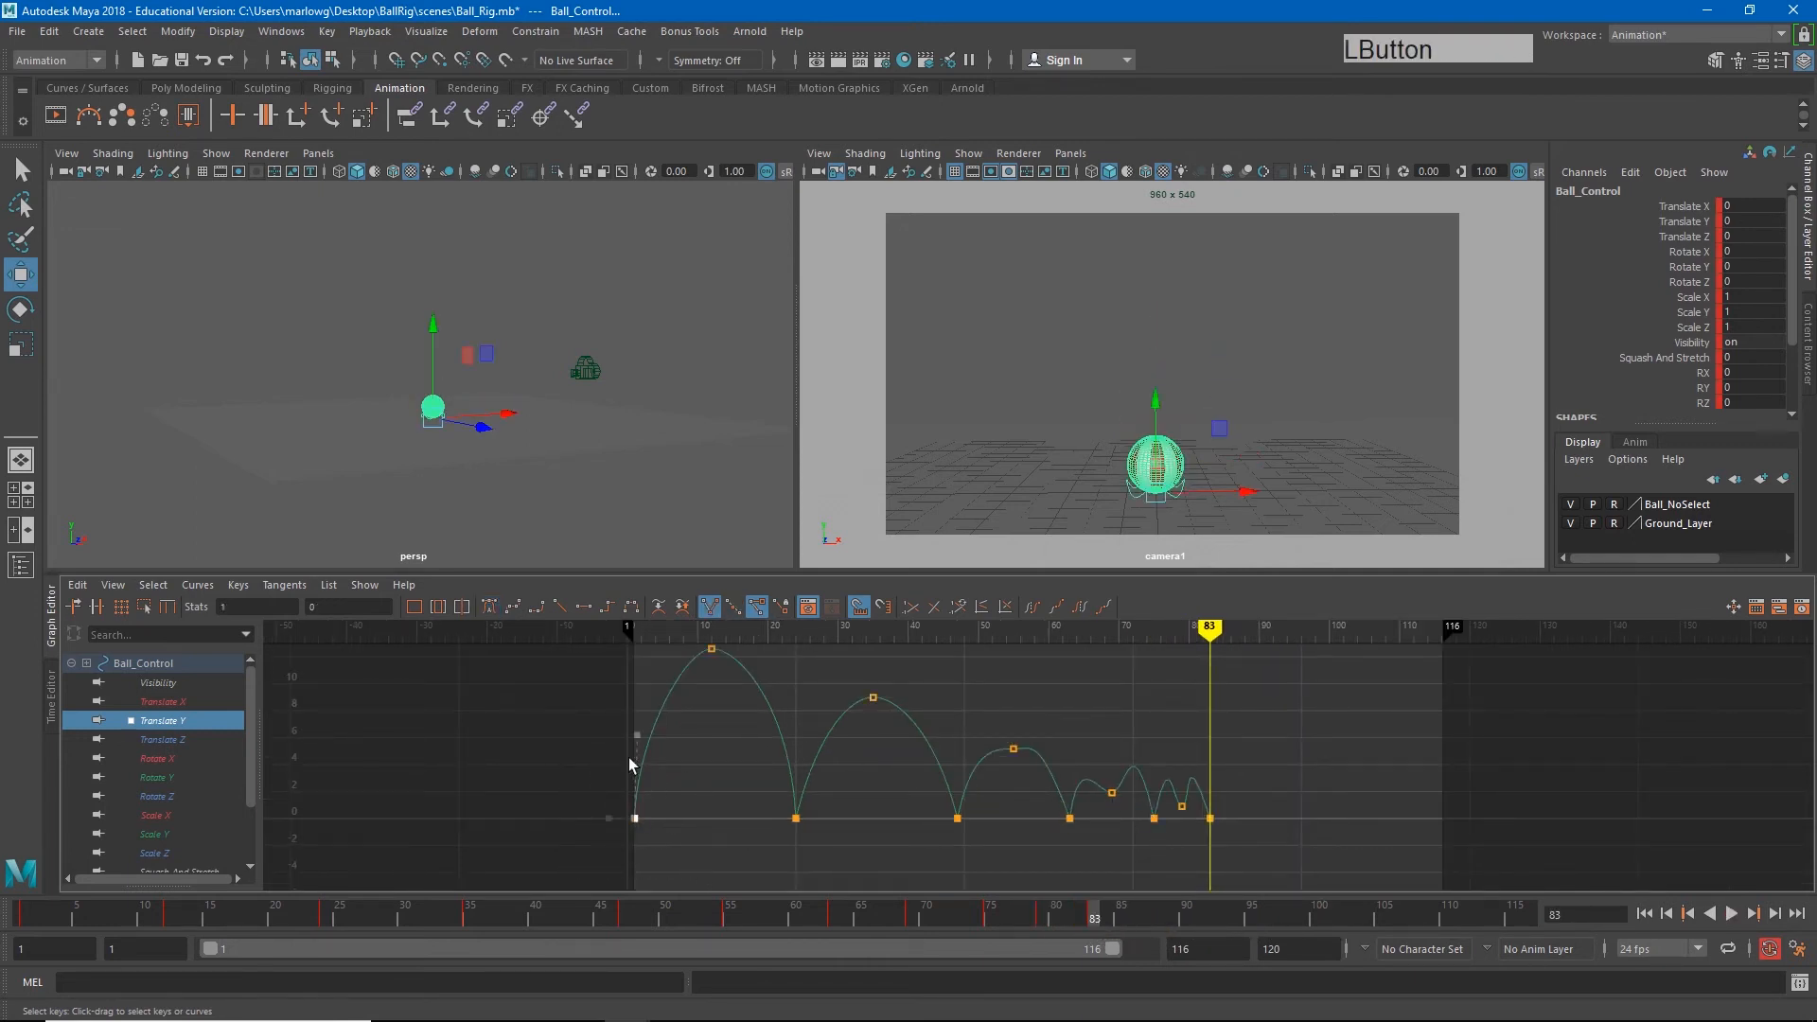
pyautogui.moveTo(615, 721); pyautogui.dragTo(666, 764)
pyautogui.moveTo(666, 763); pyautogui.dragTo(656, 716, button='middle')
pyautogui.moveTo(697, 754); pyautogui.dragTo(810, 860)
pyautogui.moveTo(798, 738); pyautogui.dragTo(792, 721, button='middle')
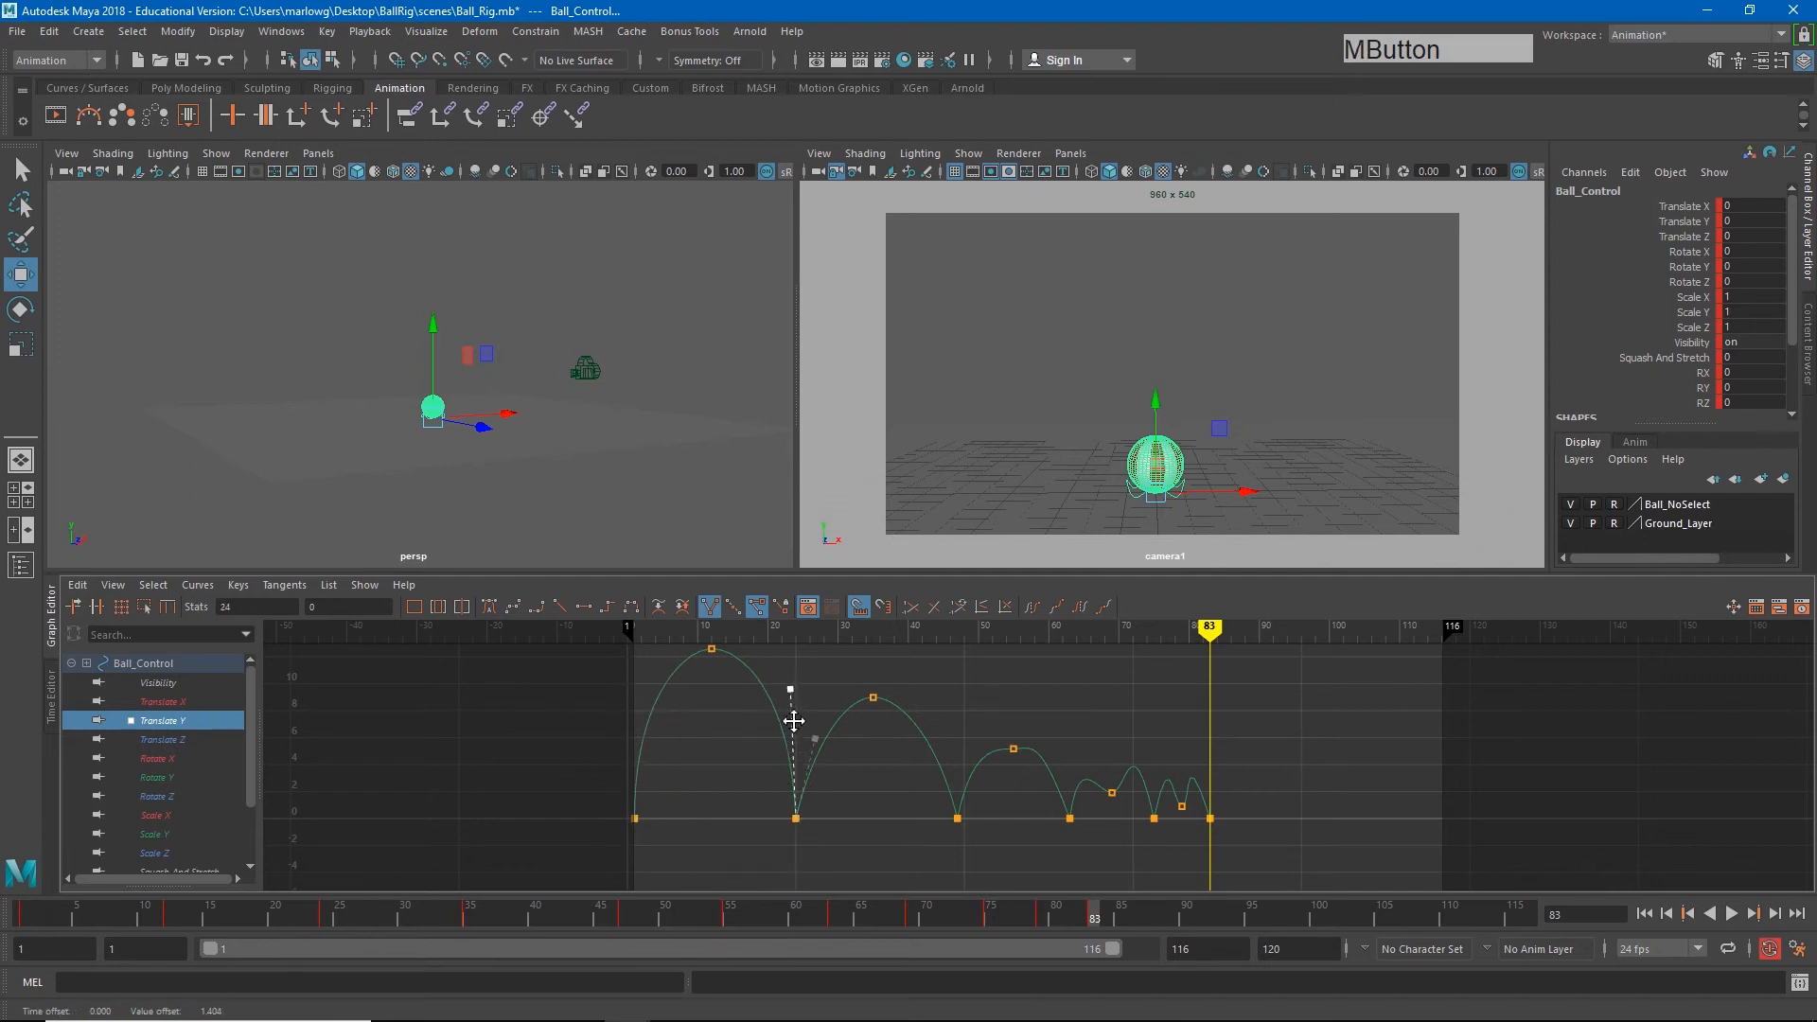
pyautogui.click(845, 737)
pyautogui.moveTo(803, 766); pyautogui.dragTo(820, 738)
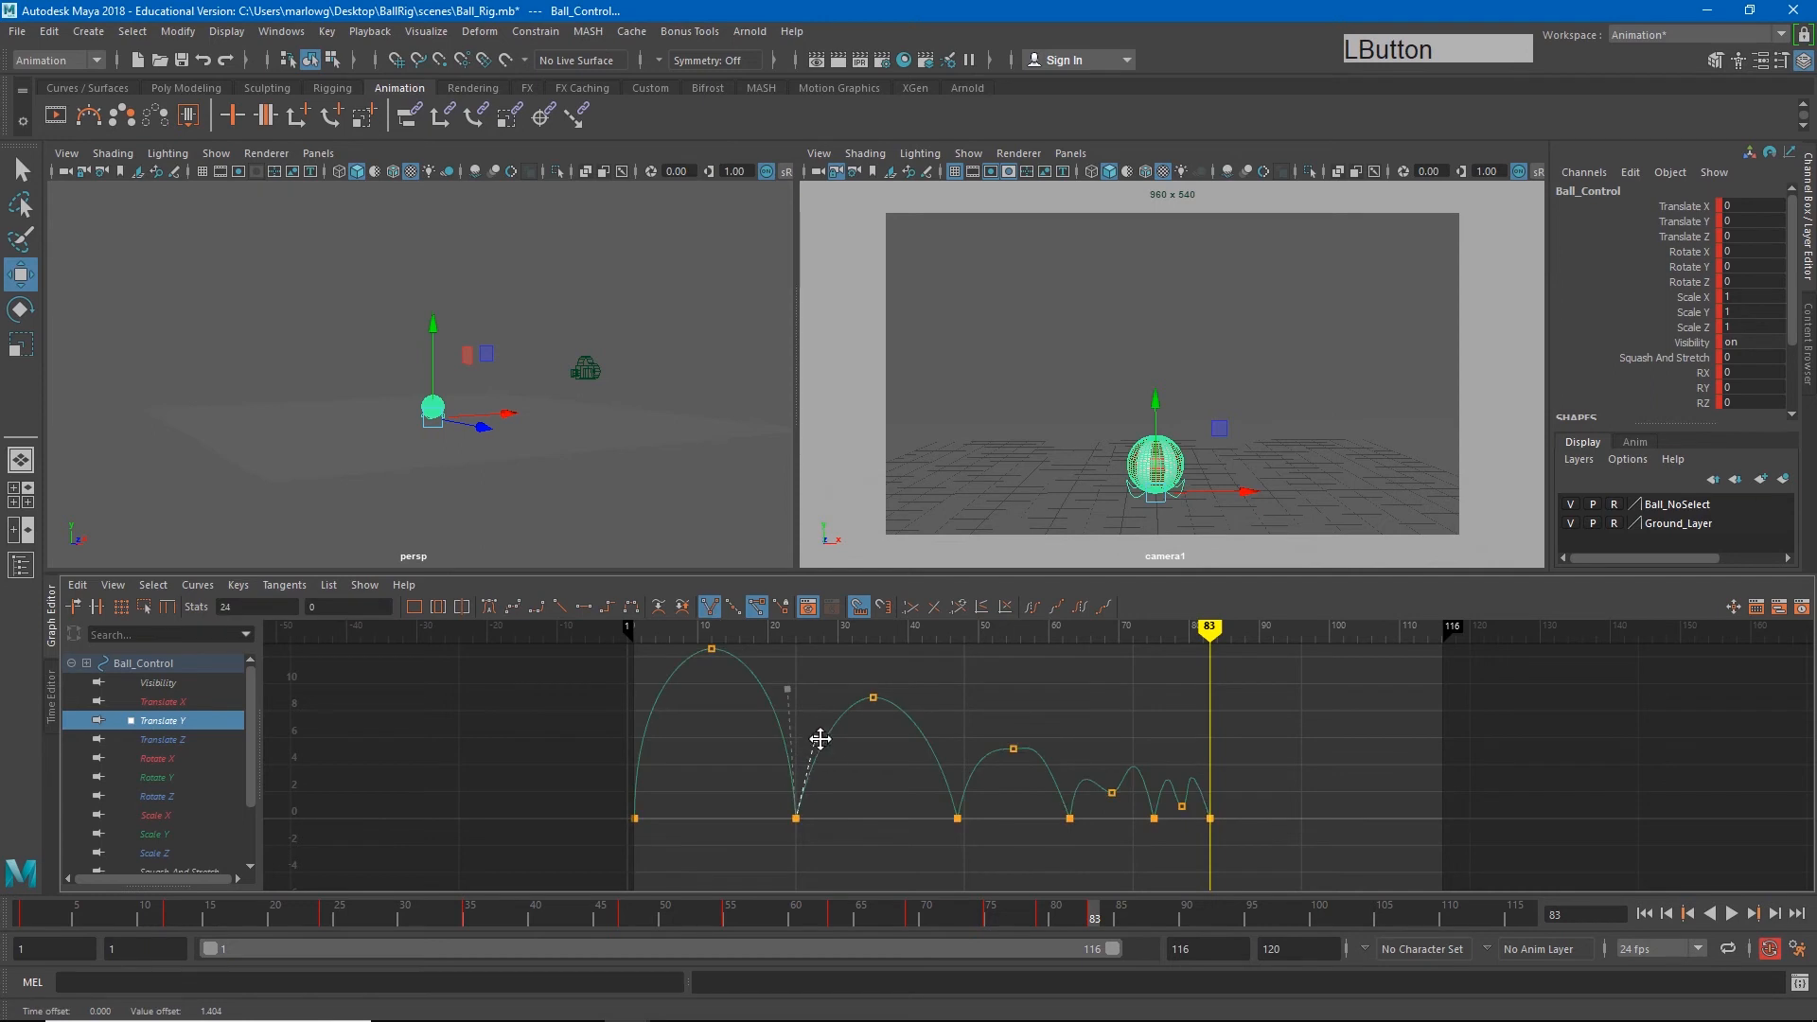
pyautogui.moveTo(819, 738); pyautogui.dragTo(814, 719, button='middle')
# Shape the third bounce's arc by adjusting the outgoing tangent at frame 47 and the incoming tangent at frame 63
pyautogui.moveTo(908, 793); pyautogui.dragTo(992, 860)
pyautogui.moveTo(982, 778); pyautogui.dragTo(981, 778)
pyautogui.moveTo(982, 778); pyautogui.dragTo(976, 778, button='middle')
pyautogui.moveTo(1046, 797); pyautogui.dragTo(1088, 840)
pyautogui.moveTo(1061, 721); pyautogui.dragTo(1033, 746)
pyautogui.moveTo(1032, 746); pyautogui.dragTo(1031, 767, button='middle')
# Smooth the fourth bounce into a single arc by lowering the outgoing tangent at frame 63 and the incoming tangent at frame 75
pyautogui.moveTo(1071, 729); pyautogui.dragTo(1092, 771)
pyautogui.moveTo(1091, 771); pyautogui.dragTo(1090, 814, button='middle')
pyautogui.moveTo(1134, 830); pyautogui.dragTo(1172, 802)
pyautogui.moveTo(1151, 701); pyautogui.dragTo(1116, 740)
pyautogui.moveTo(1115, 740); pyautogui.dragTo(1120, 819, button='middle')
pyautogui.moveTo(1058, 835); pyautogui.dragTo(1085, 804)
pyautogui.moveTo(1085, 805); pyautogui.dragTo(1085, 807, button='middle')
# Smooth the last bounce into a single low arc by lowering the outgoing tangent at frame 75 and the incoming tangent at frame 83
pyautogui.scroll(5, 1202, 821)
pyautogui.keyDown('alt'); pyautogui.moveTo(1245, 807); pyautogui.dragTo(960, 673, button='middle'); pyautogui.keyUp('alt')
pyautogui.moveTo(1030, 796); pyautogui.dragTo(1071, 746)
pyautogui.moveTo(1053, 670); pyautogui.dragTo(1096, 712)
pyautogui.moveTo(1096, 711); pyautogui.dragTo(1105, 816, button='middle')
pyautogui.moveTo(1215, 793); pyautogui.dragTo(1182, 742)
pyautogui.moveTo(1182, 742); pyautogui.dragTo(1182, 787, button='middle')
pyautogui.moveTo(1032, 793); pyautogui.dragTo(1069, 747)
pyautogui.moveTo(1050, 716); pyautogui.dragTo(1083, 750)
pyautogui.moveTo(1083, 752); pyautogui.dragTo(1083, 756, button='middle')
pyautogui.moveTo(1177, 804); pyautogui.dragTo(1218, 738)
pyautogui.moveTo(1200, 706); pyautogui.dragTo(1175, 742)
pyautogui.moveTo(1178, 746); pyautogui.dragTo(1180, 746, button='middle')
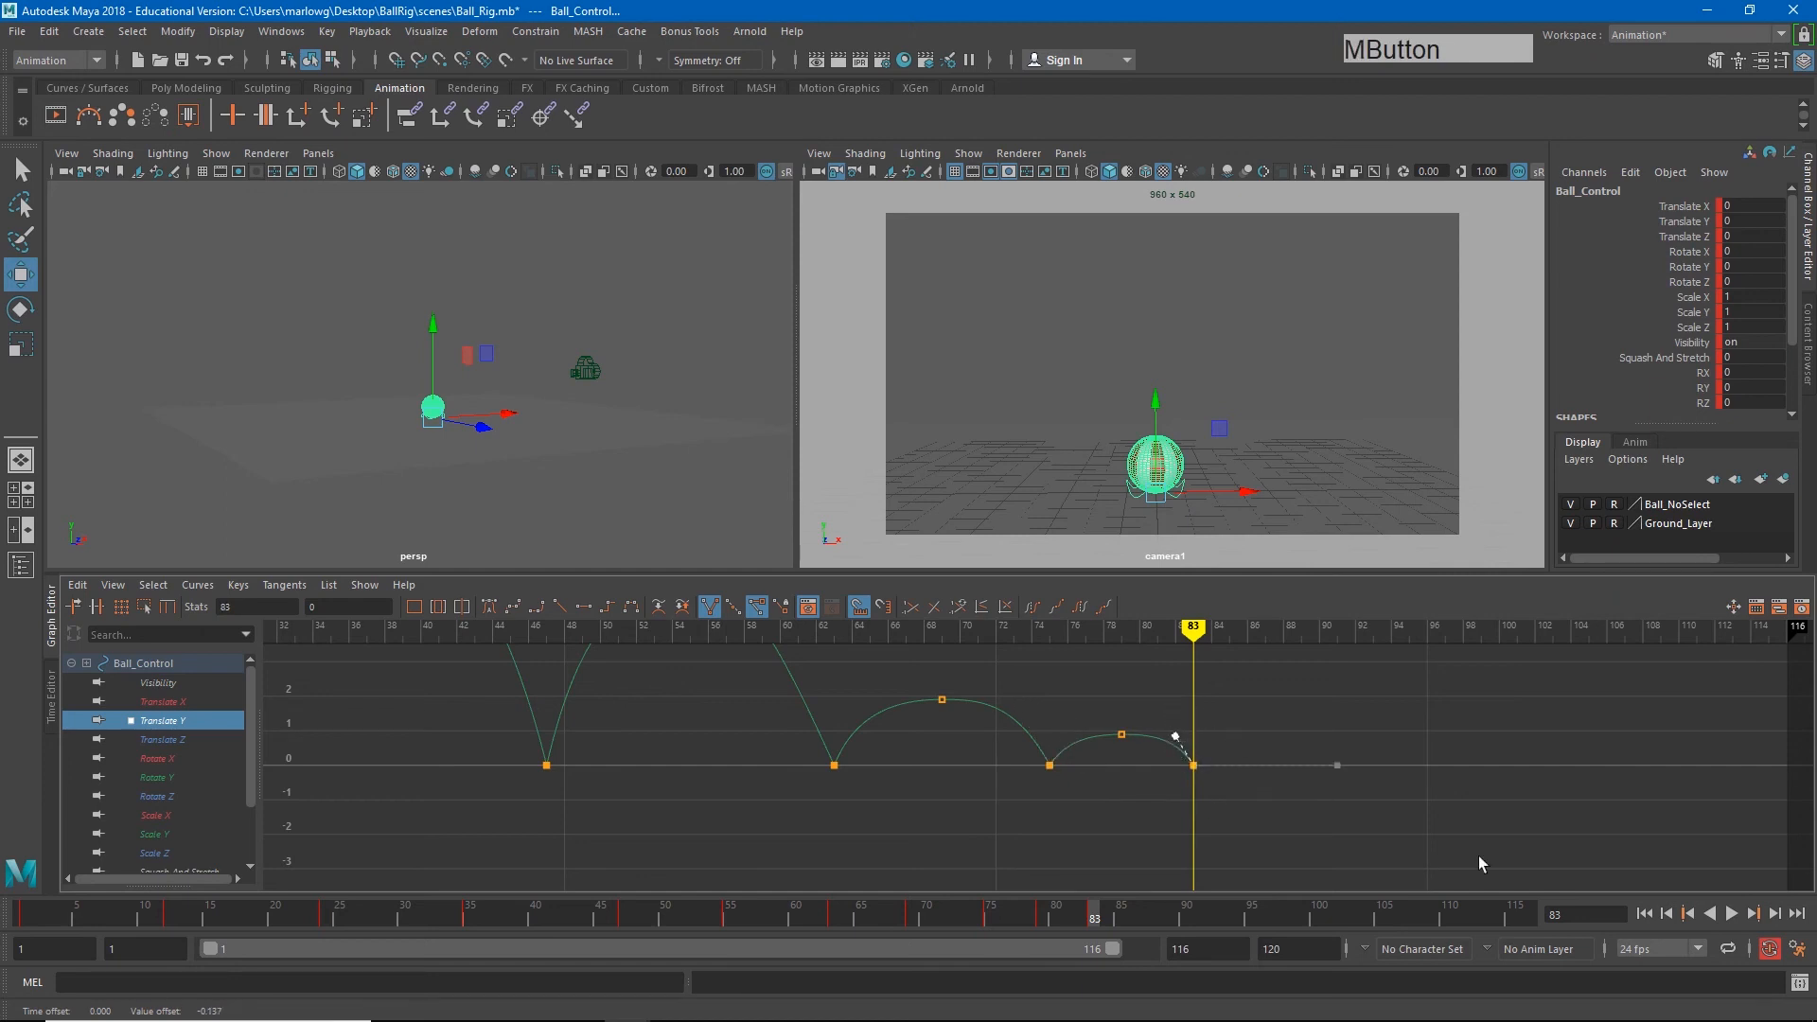
# Play back the animation to check the retimed bounces
pyautogui.click(1731, 913)
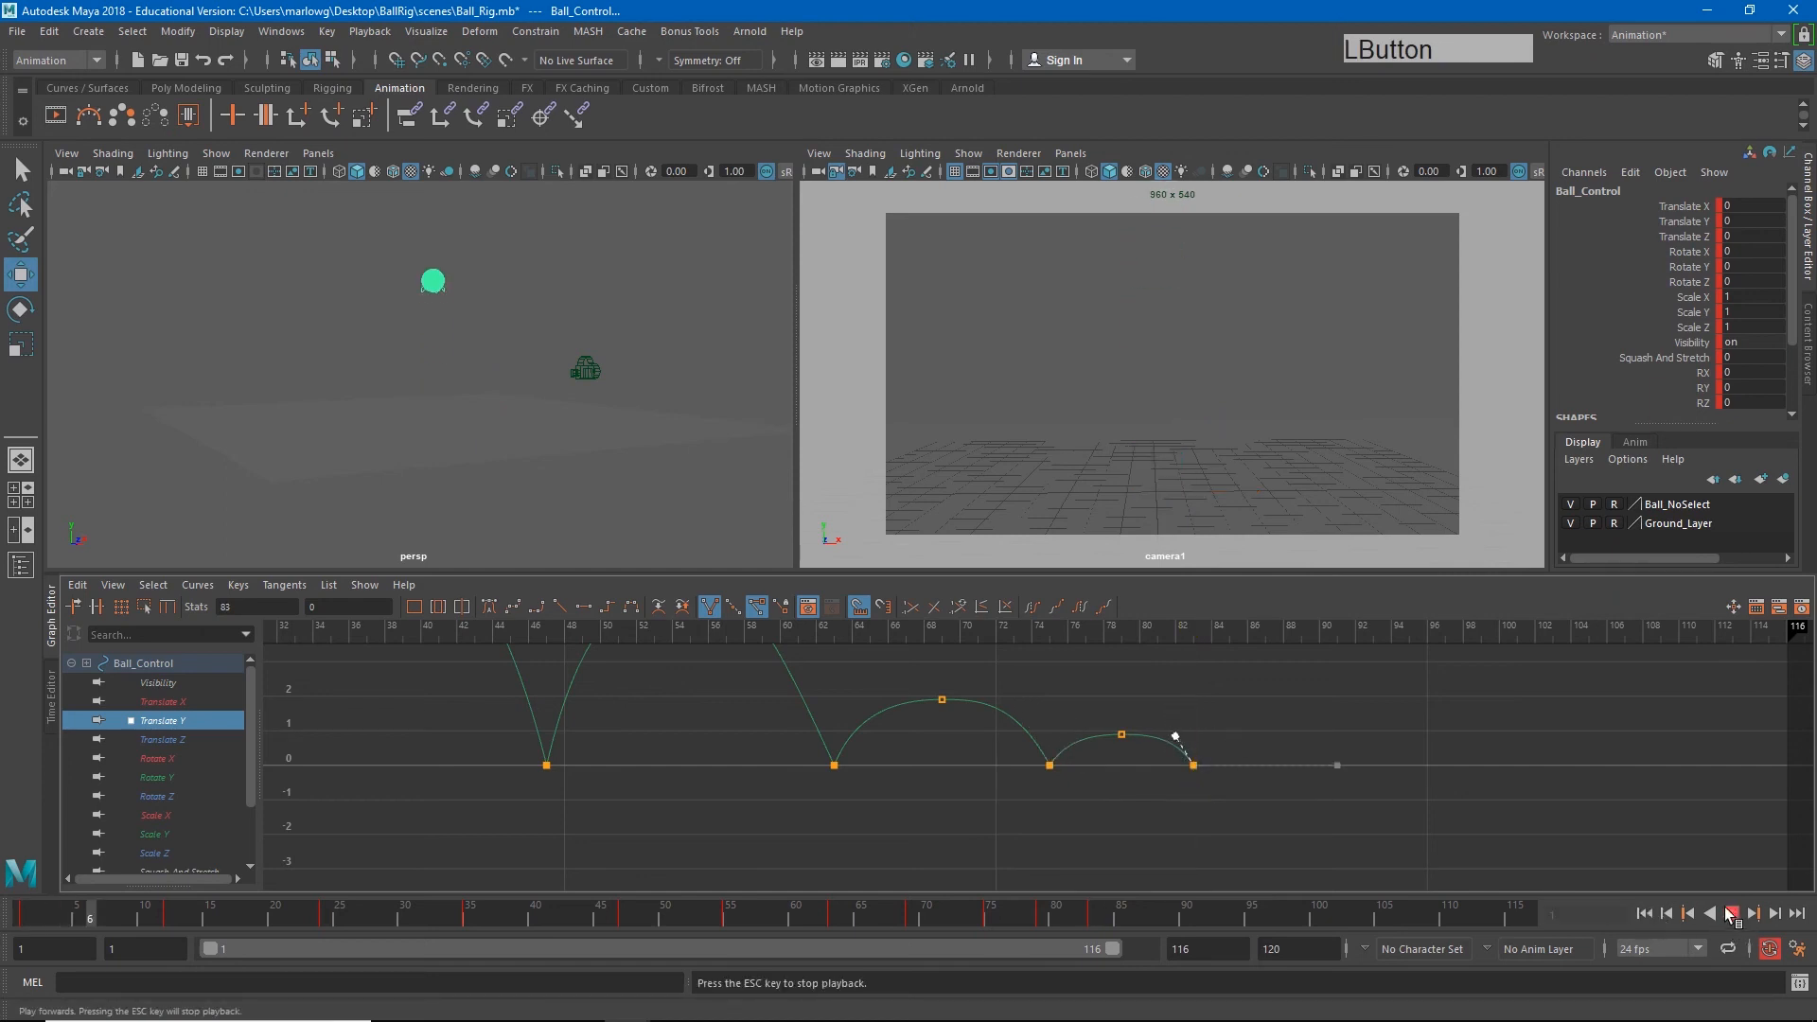